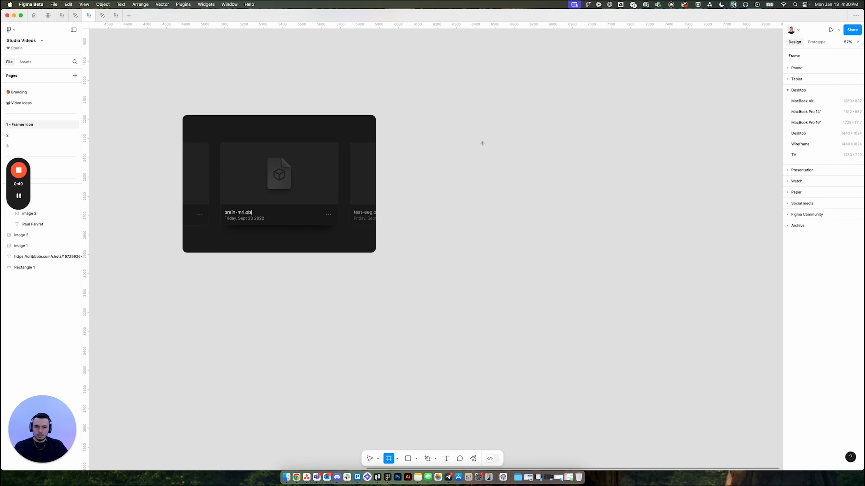
Step: Fill the new frame beside the reference image, about 1619 × 911, with the dark background colour 1D1D1D sampled from that image
{"action": "key", "text": "i"}
{"action": "left_click", "coordinate": [354, 125]}
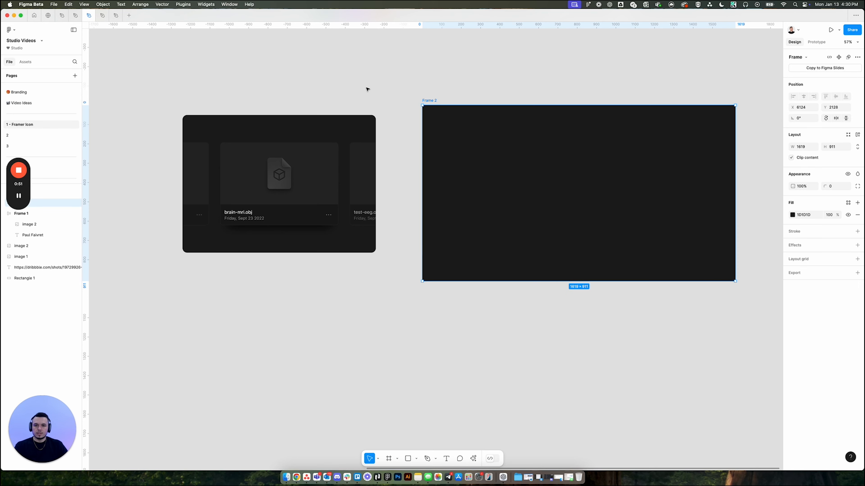
{"action": "left_click", "coordinate": [584, 84]}
Step: Move the reference image slightly down and farther away from the dark frame, and deselect it
{"action": "scroll", "coordinate": [452, 183], "scroll_direction": "right", "scroll_amount": 3}
{"action": "key", "text": "space"}
{"action": "left_click_drag", "start_coordinate": [310, 177], "coordinate": [360, 176]}
{"action": "left_click_drag", "start_coordinate": [347, 176], "coordinate": [341, 182]}
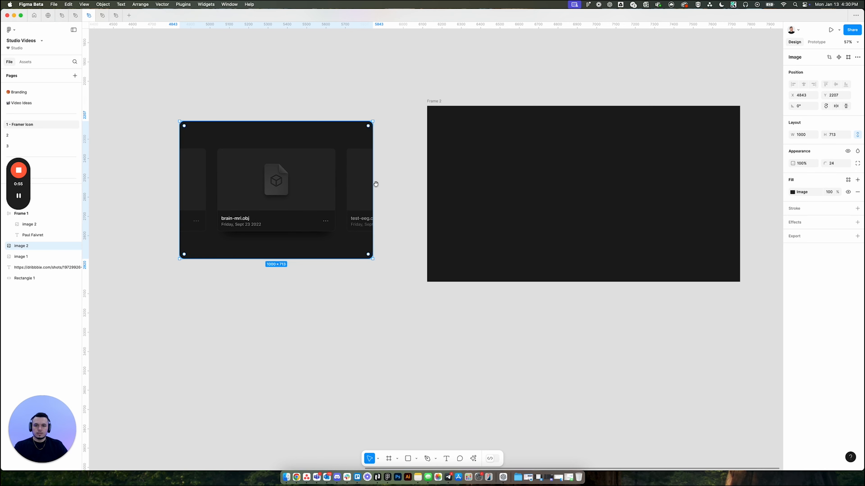
{"action": "scroll", "coordinate": [477, 190], "scroll_direction": "right", "scroll_amount": 2}
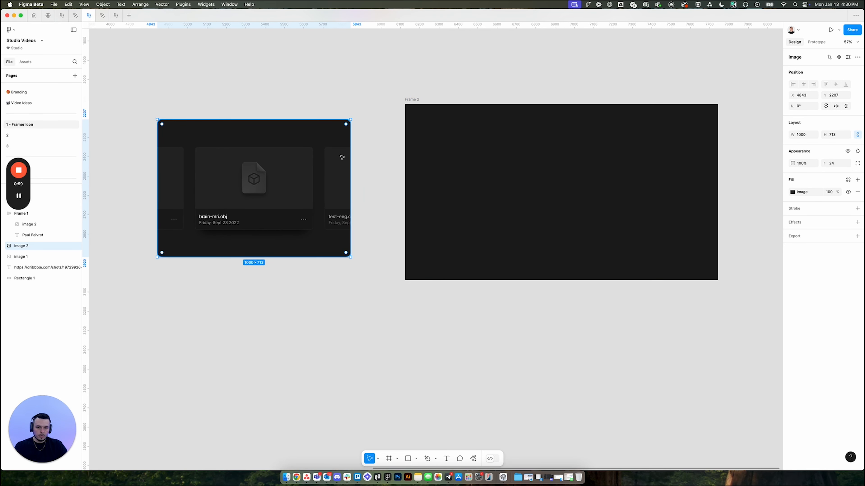
{"action": "scroll", "coordinate": [334, 273], "scroll_direction": "down", "scroll_amount": 2}
{"action": "left_click", "coordinate": [354, 311]}
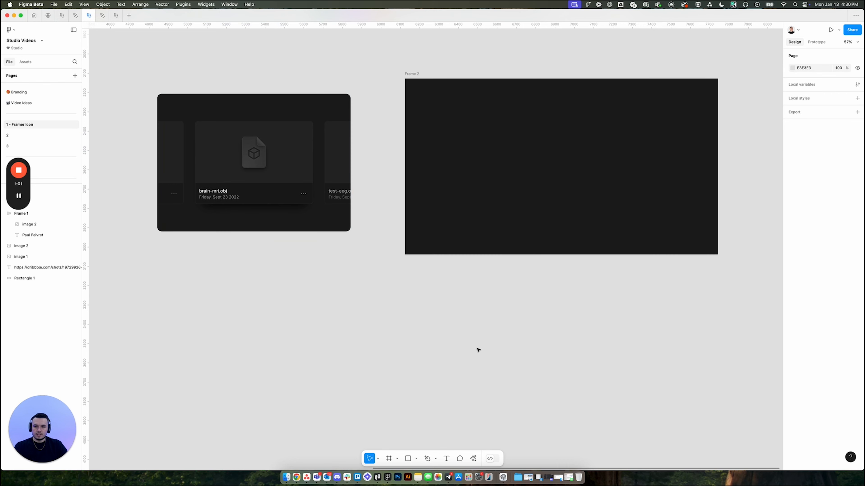
Step: Examine the file icon on the brain-mri.obj card up close, including its folded corner, cube symbol and shading
{"action": "scroll", "coordinate": [424, 318], "scroll_direction": "up", "scroll_amount": 1}
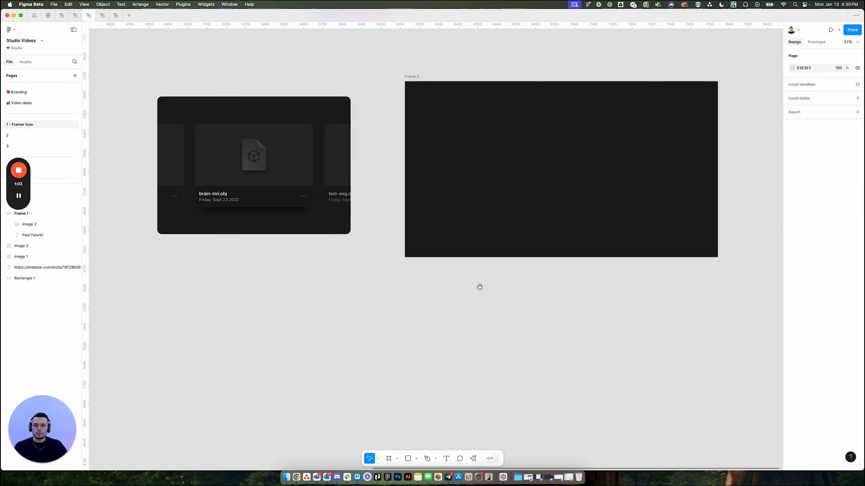
{"action": "scroll", "coordinate": [466, 289], "scroll_direction": "up", "scroll_amount": 4}
{"action": "scroll", "coordinate": [332, 251], "scroll_direction": "left", "scroll_amount": 4}
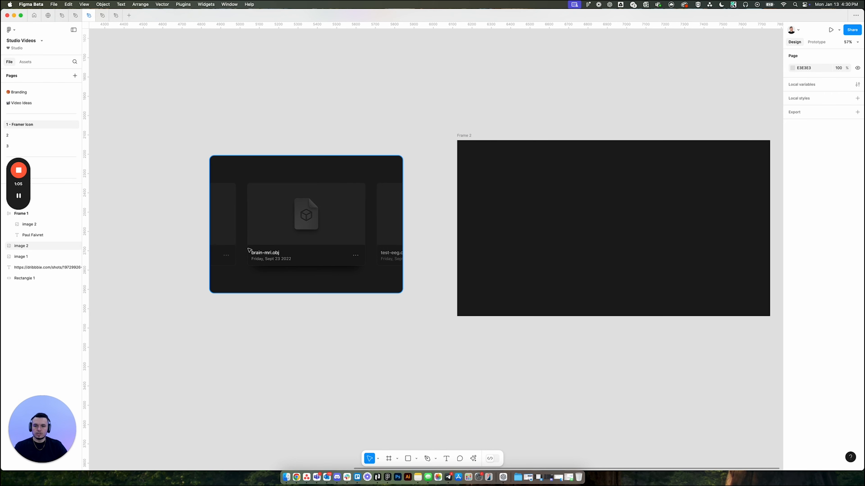
{"action": "scroll", "coordinate": [243, 261], "scroll_direction": "up", "scroll_amount": 5}
{"action": "scroll", "coordinate": [361, 227], "scroll_direction": "down", "scroll_amount": 2}
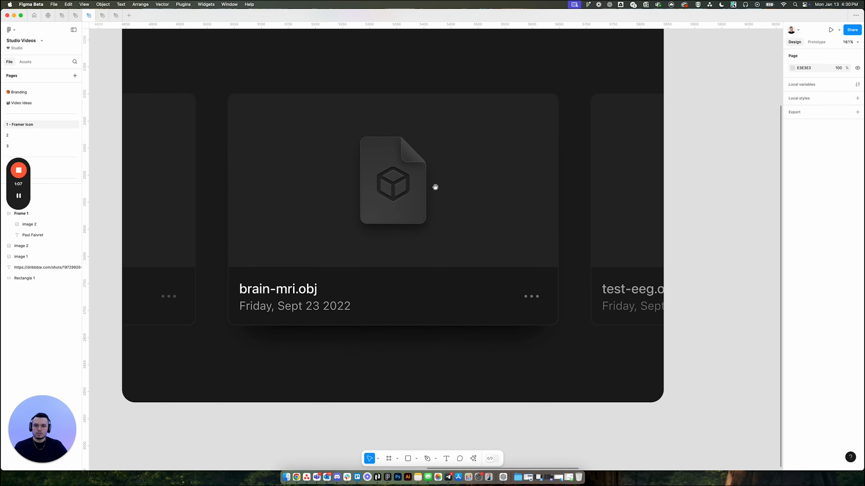
{"action": "left_click_drag", "start_coordinate": [435, 187], "coordinate": [435, 231]}
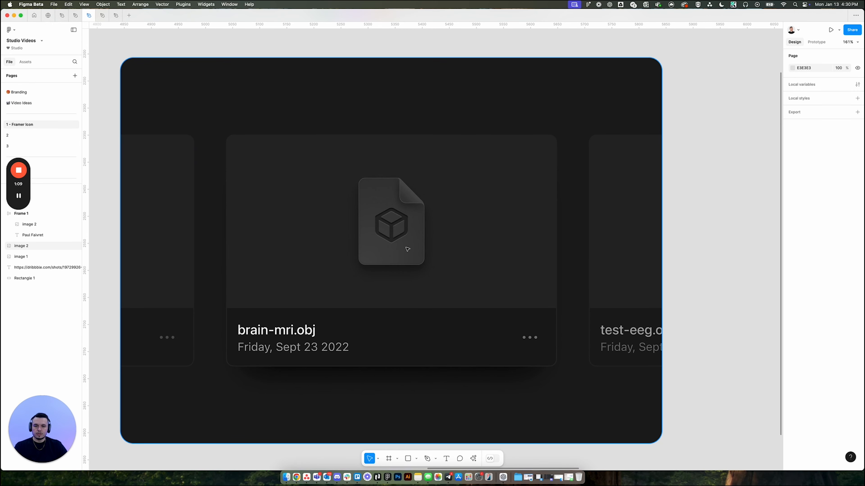
{"action": "scroll", "coordinate": [407, 249], "scroll_direction": "up", "scroll_amount": 3}
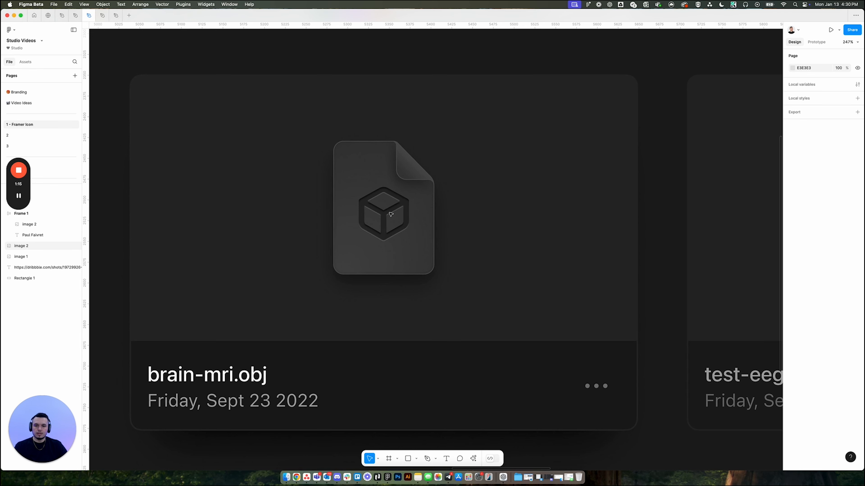
{"action": "scroll", "coordinate": [353, 217], "scroll_direction": "down", "scroll_amount": 2}
{"action": "scroll", "coordinate": [348, 212], "scroll_direction": "up", "scroll_amount": 5}
{"action": "scroll", "coordinate": [337, 208], "scroll_direction": "down", "scroll_amount": 3}
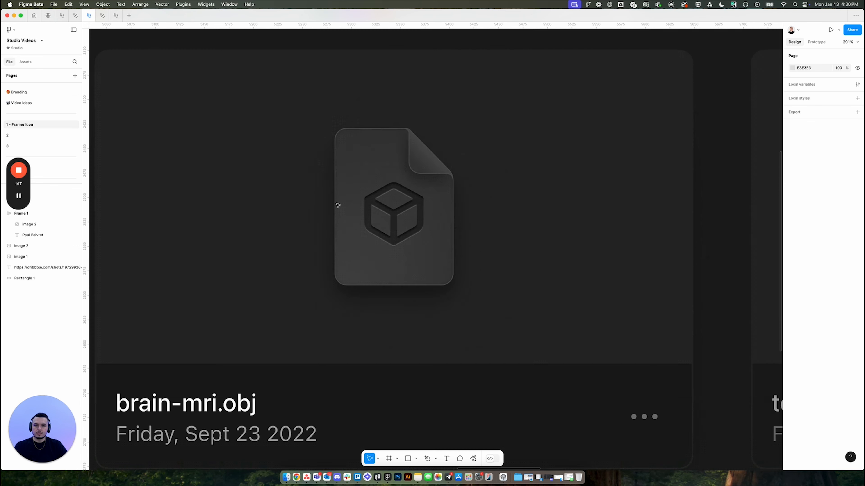
{"action": "scroll", "coordinate": [422, 146], "scroll_direction": "down", "scroll_amount": 3}
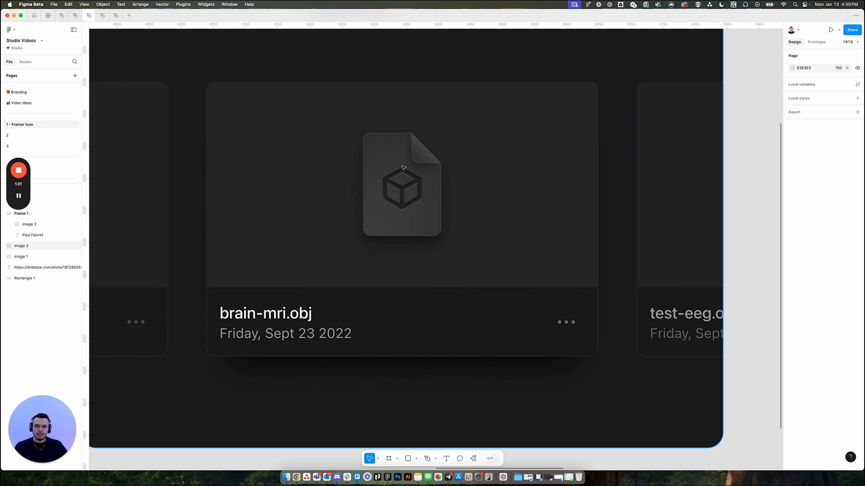
{"action": "scroll", "coordinate": [402, 168], "scroll_direction": "down", "scroll_amount": 5}
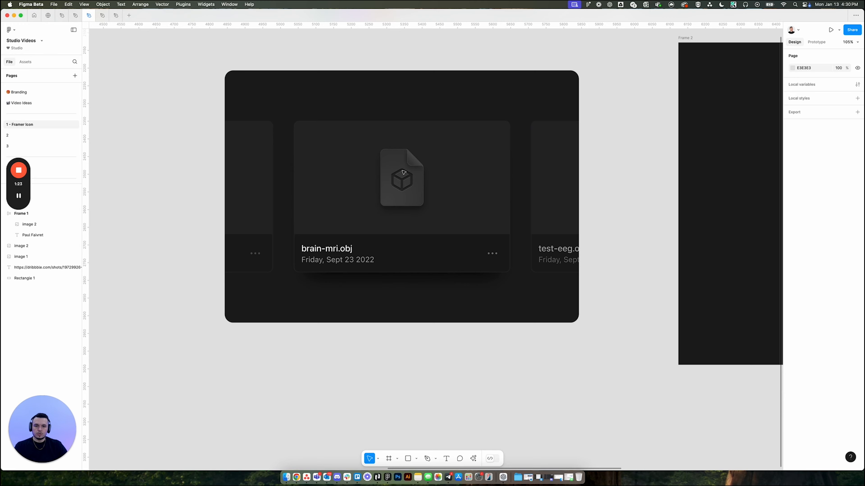
Step: Draw a portrait rectangle about 145 × 180 in the dark frame as the body of the file icon
{"action": "left_click_drag", "start_coordinate": [625, 239], "coordinate": [492, 238]}
{"action": "scroll", "coordinate": [492, 238], "scroll_direction": "right", "scroll_amount": 5}
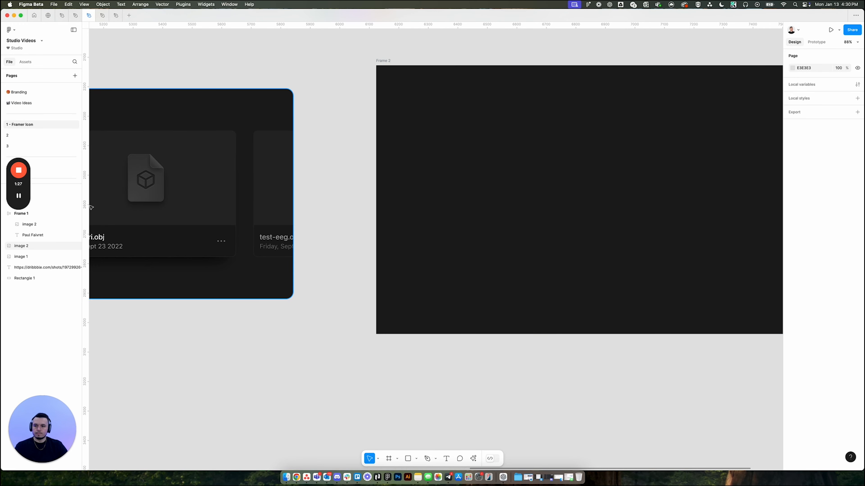
{"action": "left_click", "coordinate": [340, 184]}
{"action": "left_click_drag", "start_coordinate": [340, 185], "coordinate": [356, 192]}
{"action": "scroll", "coordinate": [299, 193], "scroll_direction": "right", "scroll_amount": 3}
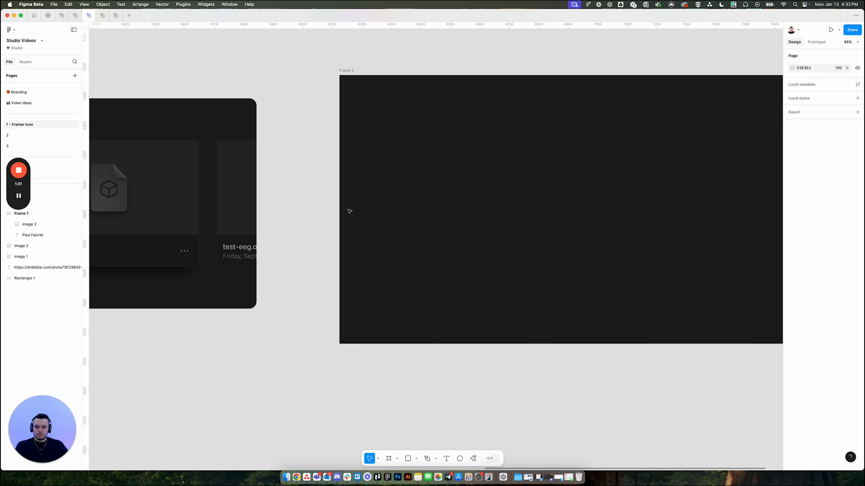
{"action": "key", "text": "r"}
{"action": "mouse_move", "coordinate": [404, 162]}
{"action": "left_mouse_down"}
{"action": "mouse_move", "coordinate": [441, 212]}
{"action": "mouse_move", "coordinate": [468, 227]}
{"action": "mouse_move", "coordinate": [478, 215]}
{"action": "left_mouse_up"}
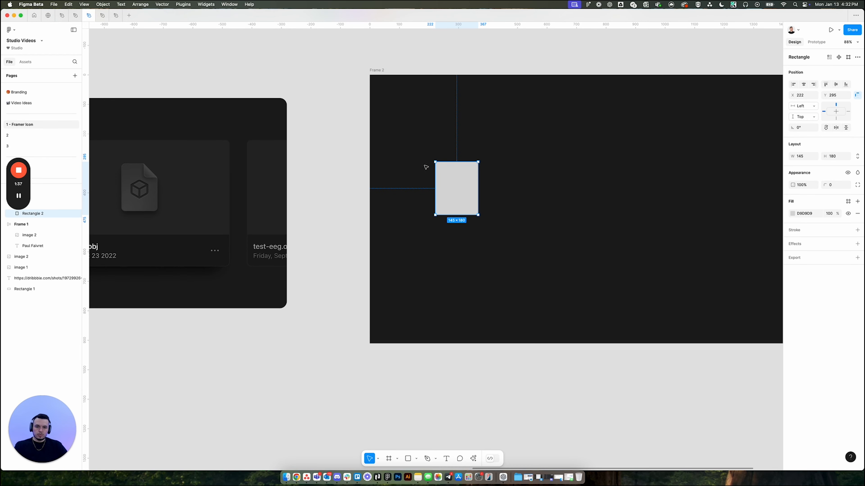
Step: Draw a diagonal line across the rectangle's upper-right corner with the Pen tool, joining its top and right edges
{"action": "scroll", "coordinate": [477, 163], "scroll_direction": "up", "scroll_amount": 2}
{"action": "scroll", "coordinate": [485, 173], "scroll_direction": "down", "scroll_amount": 4}
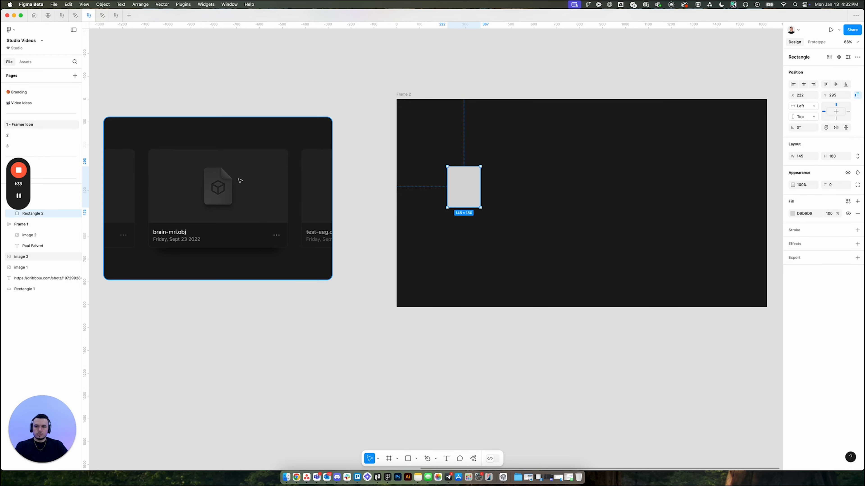
{"action": "scroll", "coordinate": [481, 173], "scroll_direction": "up", "scroll_amount": 5}
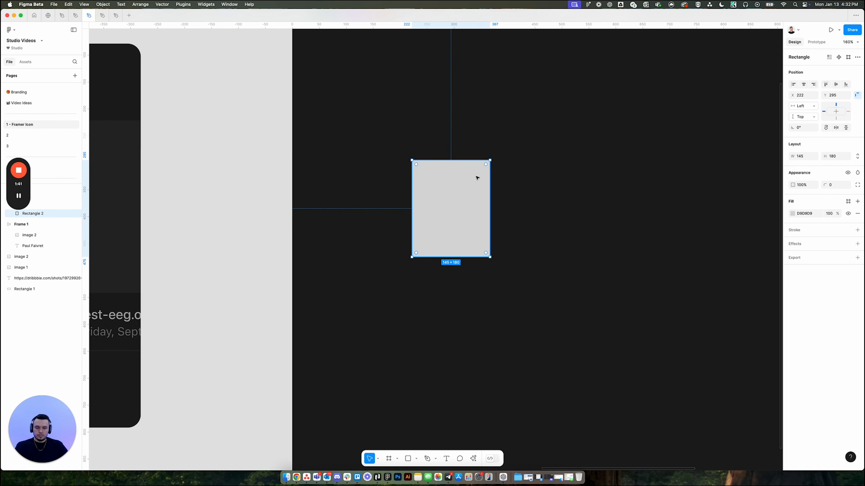
{"action": "scroll", "coordinate": [498, 194], "scroll_direction": "right", "scroll_amount": 2}
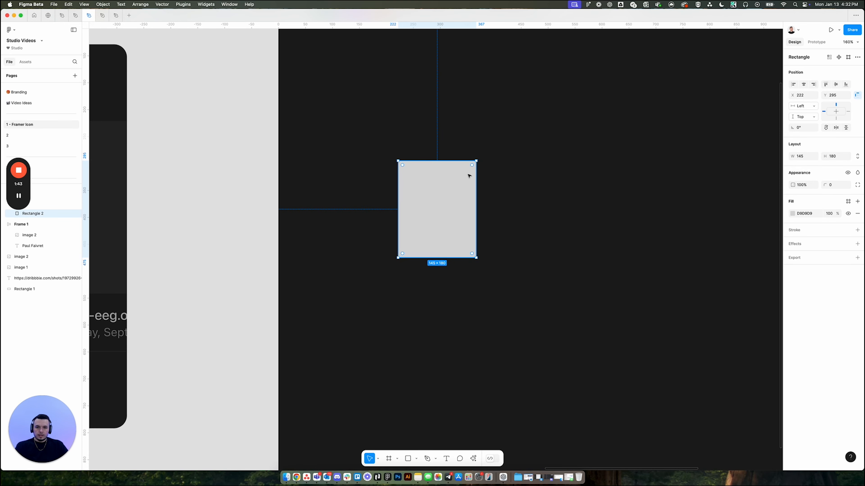
{"action": "key", "text": "p"}
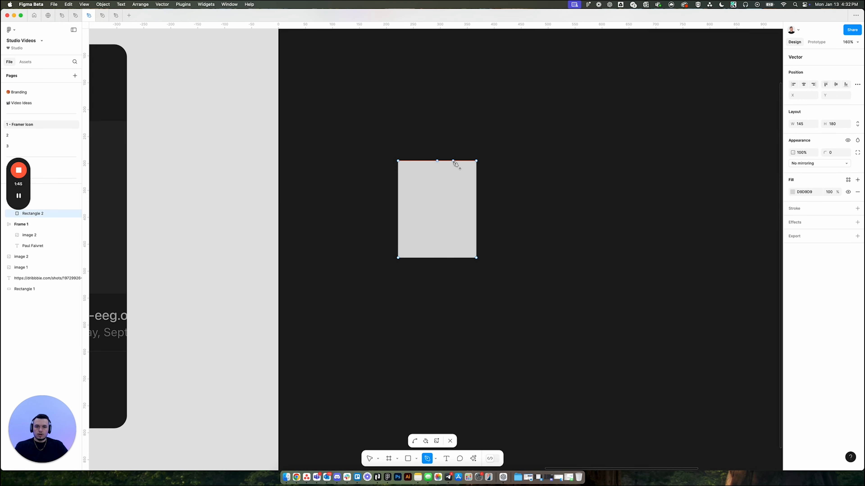
{"action": "left_click", "coordinate": [454, 161]}
{"action": "left_click", "coordinate": [476, 184]}
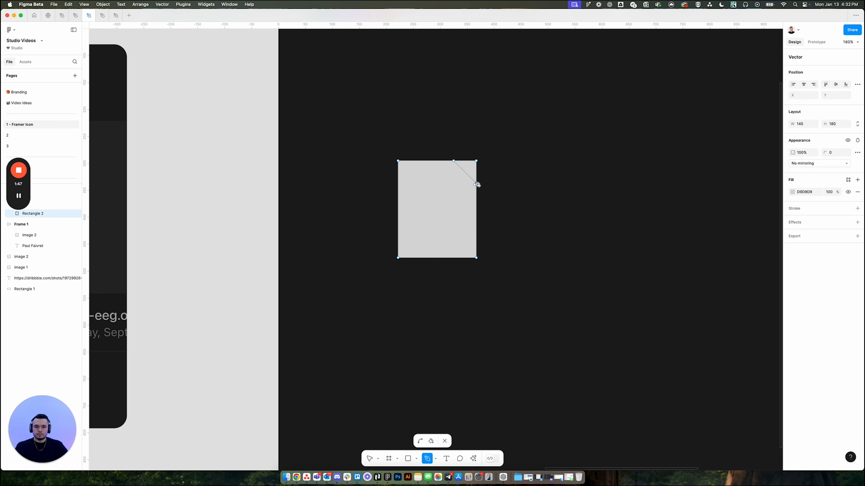
{"action": "key", "text": "Escape"}
Step: Copy the triangular corner region of the rectangle and paste it as a separate vector shape
{"action": "left_click_drag", "start_coordinate": [502, 144], "coordinate": [444, 206]}
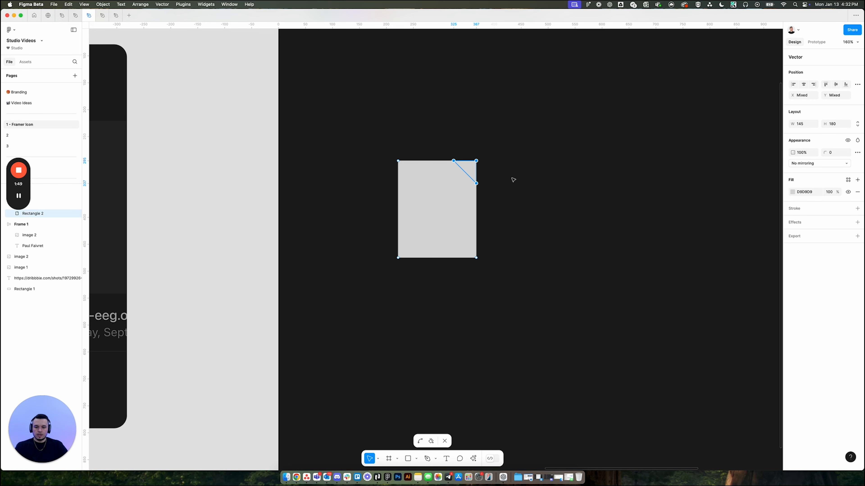
{"action": "key", "text": "Escape"}
{"action": "key", "text": "Escape"}
{"action": "key", "text": "super+v"}
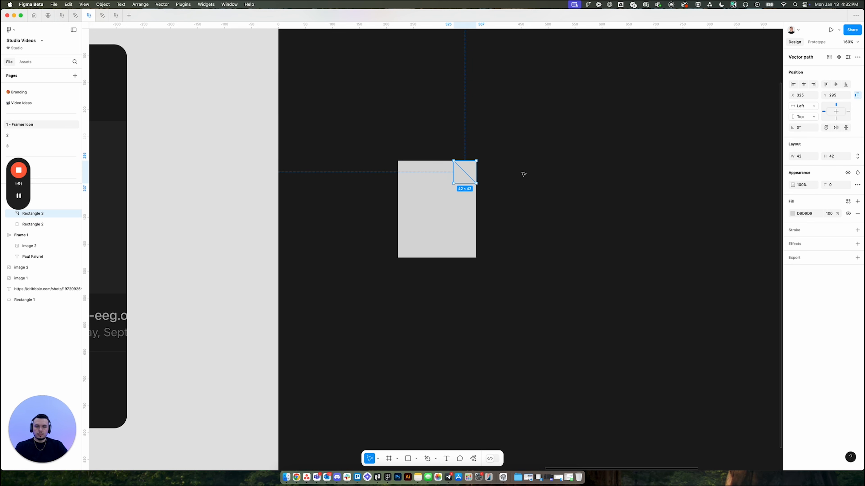
Step: Move the pasted triangle out to the right of the rectangle
{"action": "left_click", "coordinate": [458, 193]}
{"action": "left_click_drag", "start_coordinate": [472, 168], "coordinate": [514, 170]}
{"action": "key", "text": "super+z"}
{"action": "left_click", "coordinate": [491, 166]}
{"action": "left_click", "coordinate": [459, 170]}
Step: Delete the rectangle's upper-right corner point to leave a clipped corner, and add a D9D9D9 fill to the shape
{"action": "double_click", "coordinate": [461, 167]}
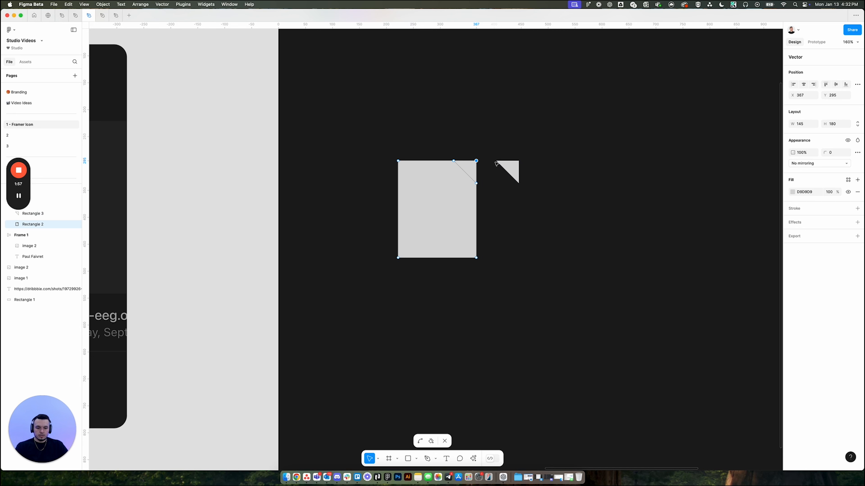
{"action": "key", "text": "BackSpace"}
{"action": "key", "text": "super+z"}
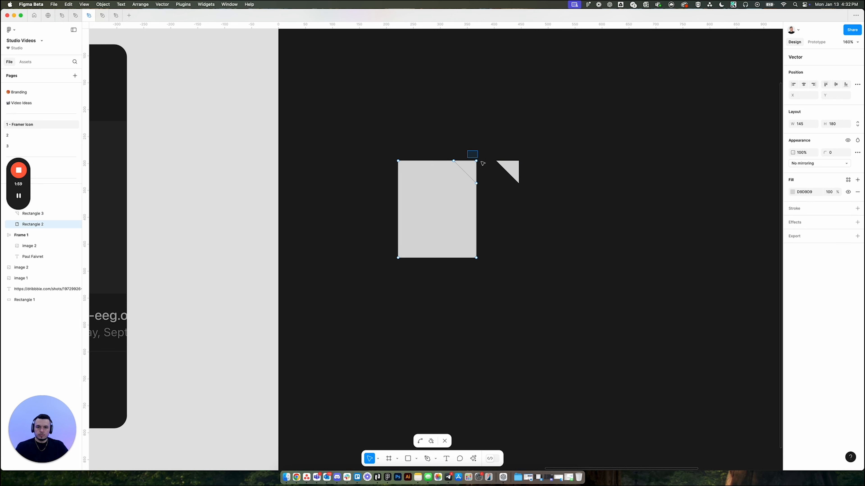
{"action": "key", "text": "BackSpace"}
{"action": "key", "text": "Escape"}
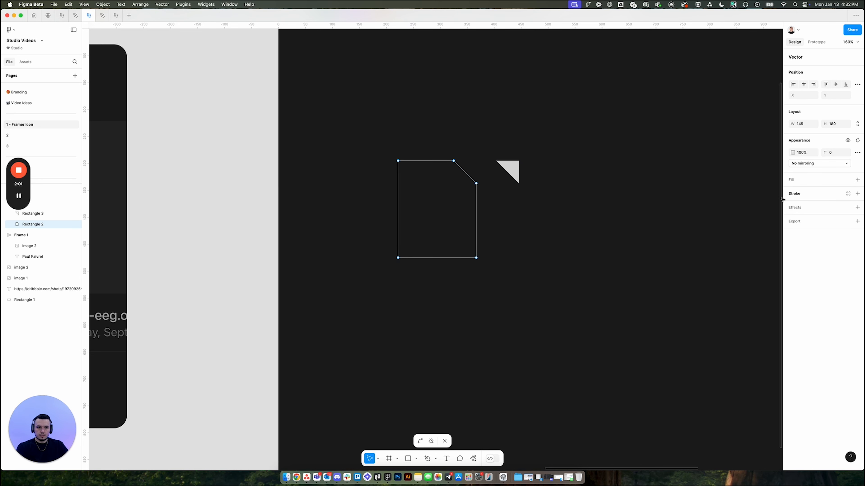
{"action": "left_click", "coordinate": [858, 201]}
{"action": "left_click", "coordinate": [579, 216]}
Step: Rotate the separate triangle by 180° so its right angle faces the lower left
{"action": "left_click", "coordinate": [515, 176]}
{"action": "left_click_drag", "start_coordinate": [521, 158], "coordinate": [486, 191]}
{"action": "scroll", "coordinate": [494, 180], "scroll_direction": "left", "scroll_amount": 3}
Step: Change the clipped page shape's fill to the mid grey 8E8E8E
{"action": "left_click", "coordinate": [438, 199]}
{"action": "scroll", "coordinate": [438, 199], "scroll_direction": "left", "scroll_amount": 3}
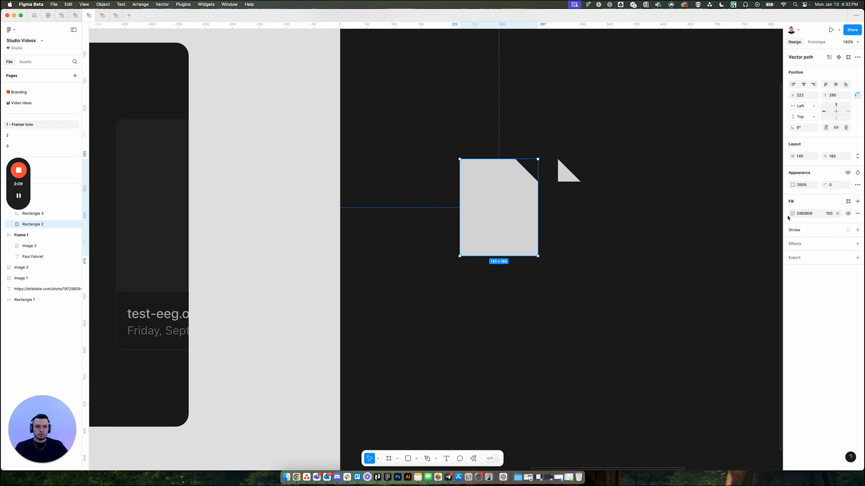
{"action": "left_click", "coordinate": [793, 213]}
{"action": "left_click_drag", "start_coordinate": [702, 247], "coordinate": [592, 260]}
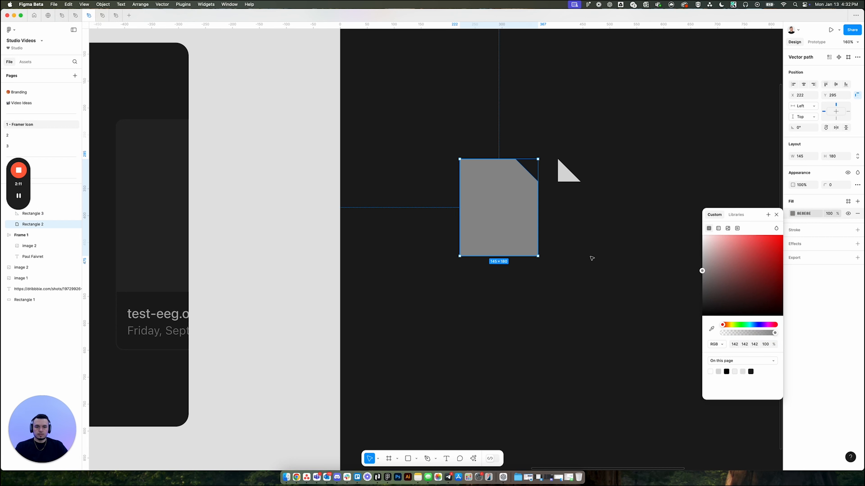
Step: Place the light triangle against the page's clipped corner as a fold and enlarge it slightly toward the lower left
{"action": "left_click_drag", "start_coordinate": [569, 170], "coordinate": [526, 171]}
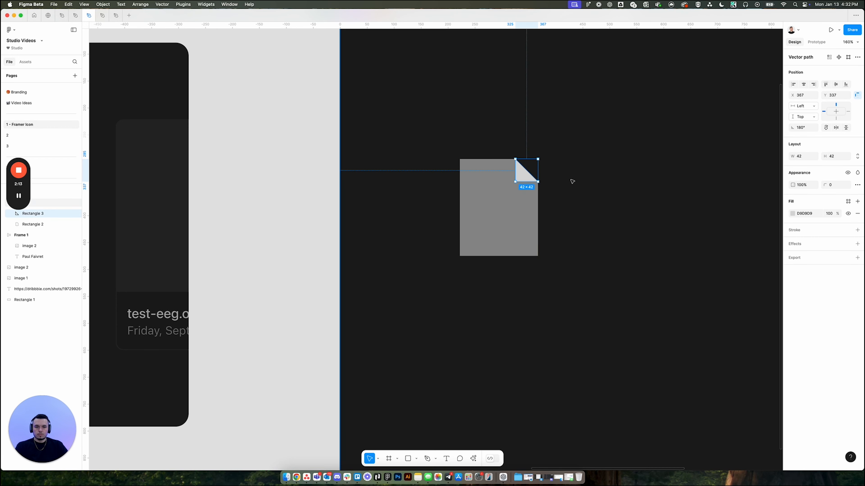
{"action": "scroll", "coordinate": [572, 182], "scroll_direction": "down", "scroll_amount": 2}
{"action": "left_click_drag", "start_coordinate": [579, 184], "coordinate": [701, 179]}
{"action": "scroll", "coordinate": [701, 180], "scroll_direction": "down", "scroll_amount": 2}
{"action": "scroll", "coordinate": [697, 169], "scroll_direction": "up", "scroll_amount": 5}
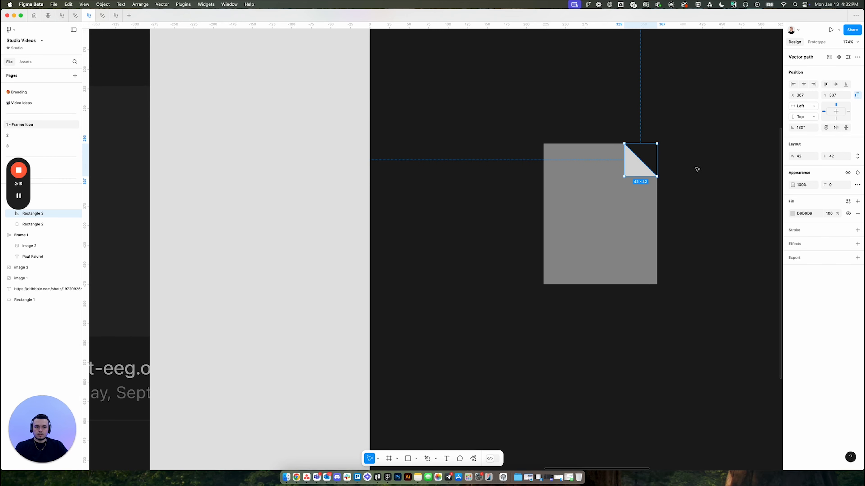
Step: Shift the upper point of the page's clipped corner left to line up with the fold triangle's top corner
{"action": "left_click", "coordinate": [633, 191]}
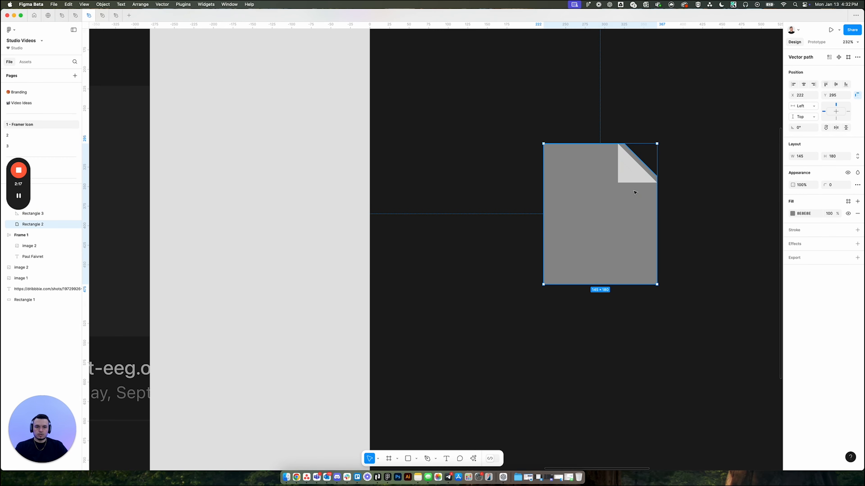
{"action": "key", "text": "Return"}
{"action": "scroll", "coordinate": [665, 169], "scroll_direction": "up", "scroll_amount": 4}
{"action": "left_click", "coordinate": [580, 115]}
{"action": "scroll", "coordinate": [593, 106], "scroll_direction": "up", "scroll_amount": 3}
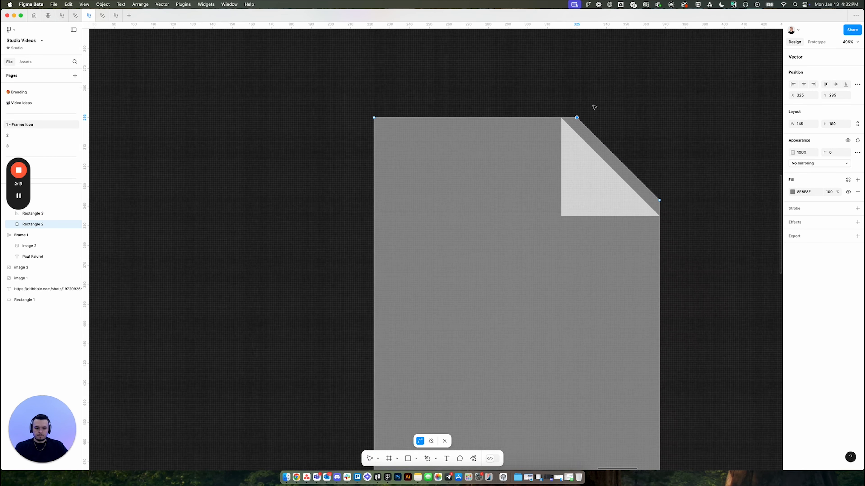
{"action": "key", "text": "Right"}
{"action": "key", "text": "Right"}
Step: Move the lower point of the page's clipped corner down to Y 345 to meet the fold triangle's lower corner
{"action": "left_click_drag", "start_coordinate": [609, 123], "coordinate": [735, 300]}
{"action": "key", "text": "shift+Down"}
{"action": "key", "text": "Up"}
{"action": "key", "text": "Up"}
{"action": "key", "text": "super"}
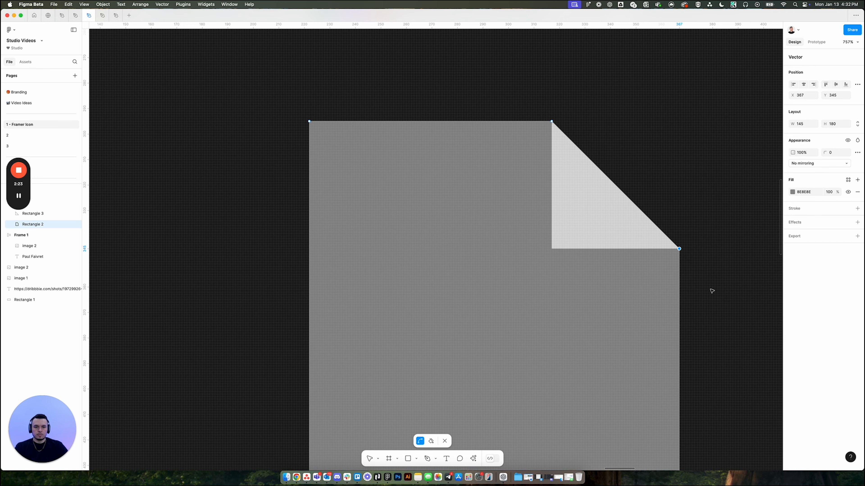
{"action": "scroll", "coordinate": [708, 275], "scroll_direction": "down", "scroll_amount": 7}
{"action": "key", "text": "Escape"}
{"action": "key", "text": "Escape"}
Step: Round the page shape's upper-left and two bottom corners with a radius of 12
{"action": "scroll", "coordinate": [717, 262], "scroll_direction": "down", "scroll_amount": 4}
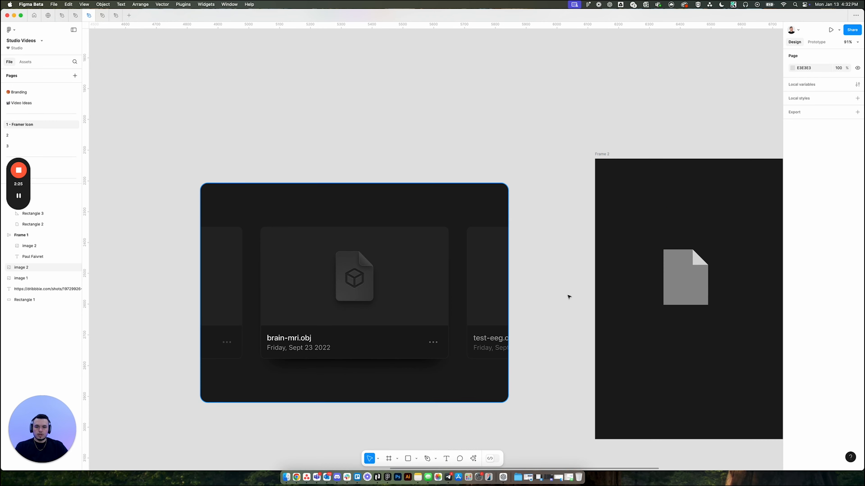
{"action": "scroll", "coordinate": [568, 296], "scroll_direction": "right", "scroll_amount": 5}
{"action": "scroll", "coordinate": [532, 272], "scroll_direction": "up", "scroll_amount": 5}
{"action": "double_click", "coordinate": [506, 265]}
{"action": "left_click_drag", "start_coordinate": [386, 156], "coordinate": [448, 350]}
{"action": "left_click_drag", "start_coordinate": [600, 355], "coordinate": [545, 324]}
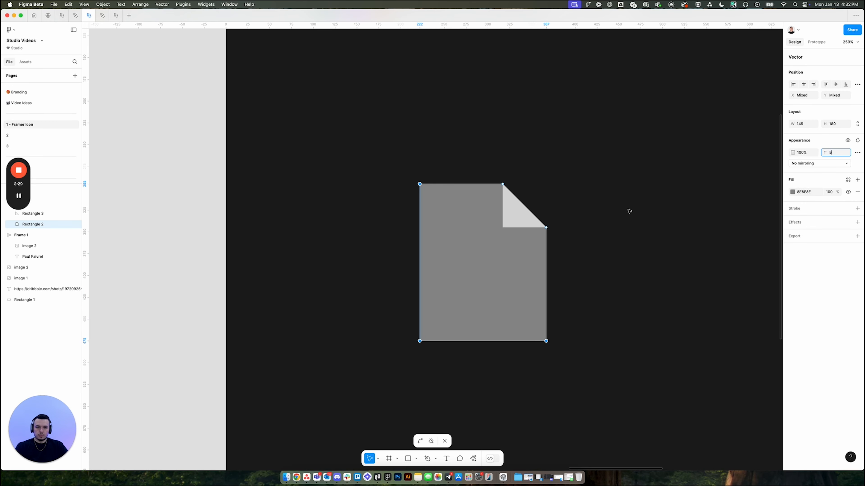
{"action": "key", "text": "Return"}
{"action": "left_click_drag", "start_coordinate": [392, 169], "coordinate": [461, 369]}
{"action": "key", "text": "Return"}
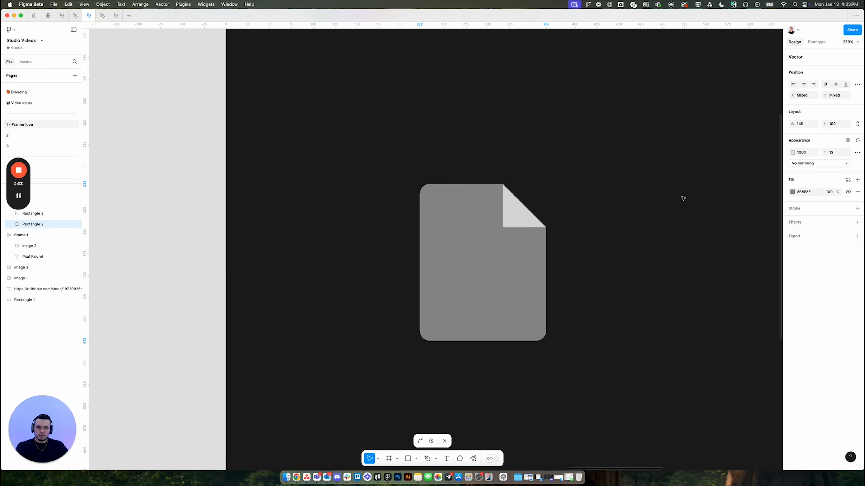
Step: Round the fold triangle's inner lower-left corner with a radius of 12
{"action": "scroll", "coordinate": [483, 213], "scroll_direction": "up", "scroll_amount": 5}
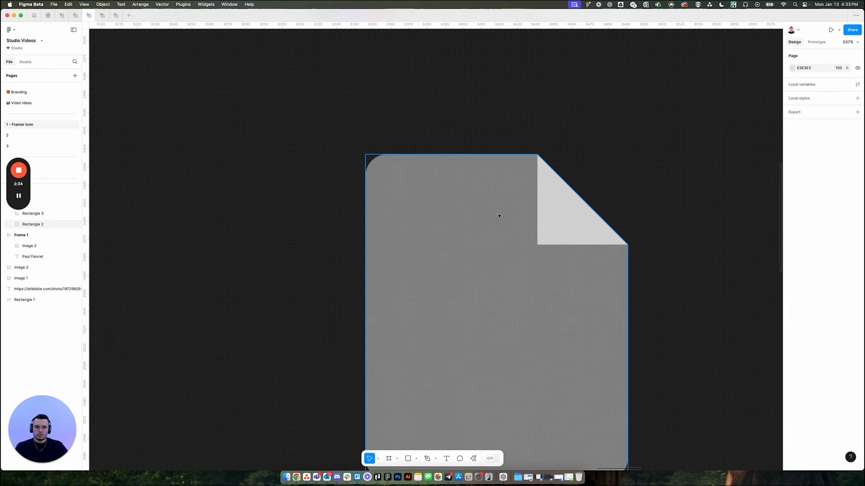
{"action": "double_click", "coordinate": [549, 225]}
{"action": "type", "text": "12"}
{"action": "key", "text": "Return"}
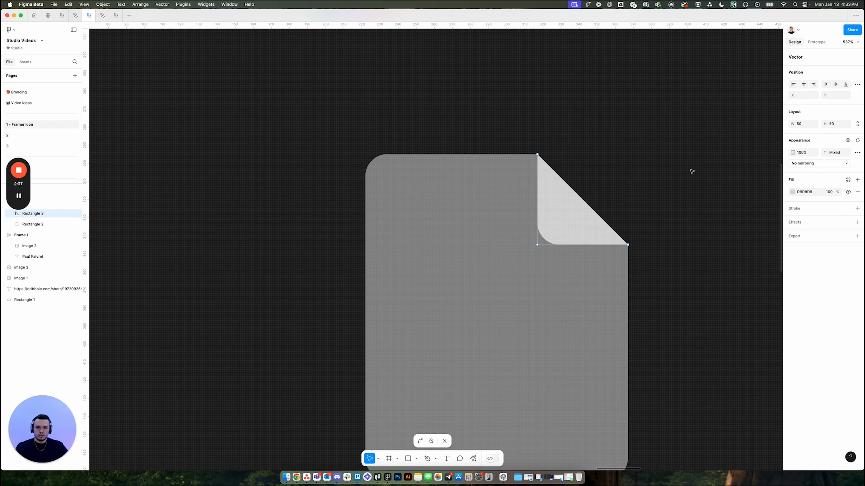
{"action": "key", "text": "Escape"}
{"action": "key", "text": "Escape"}
Step: Try to round the fold triangle's two outer corners with a radius of 6
{"action": "double_click", "coordinate": [579, 205]}
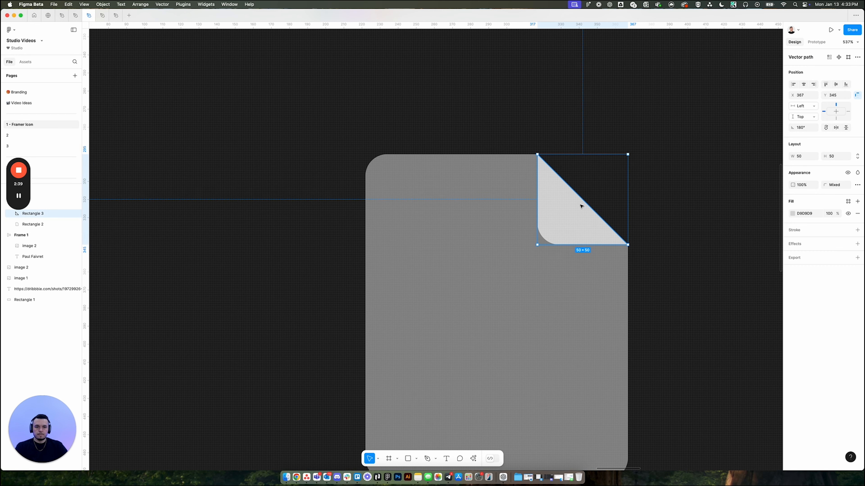
{"action": "left_click", "coordinate": [628, 245], "text": "shift"}
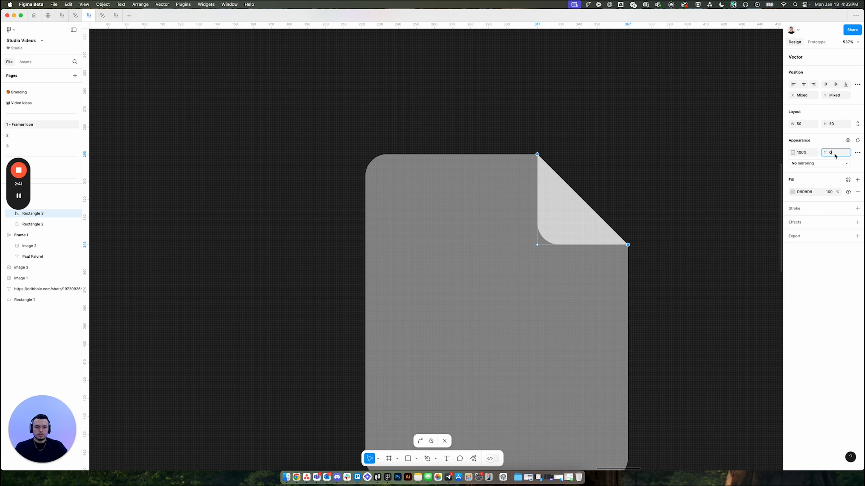
{"action": "type", "text": "6"}
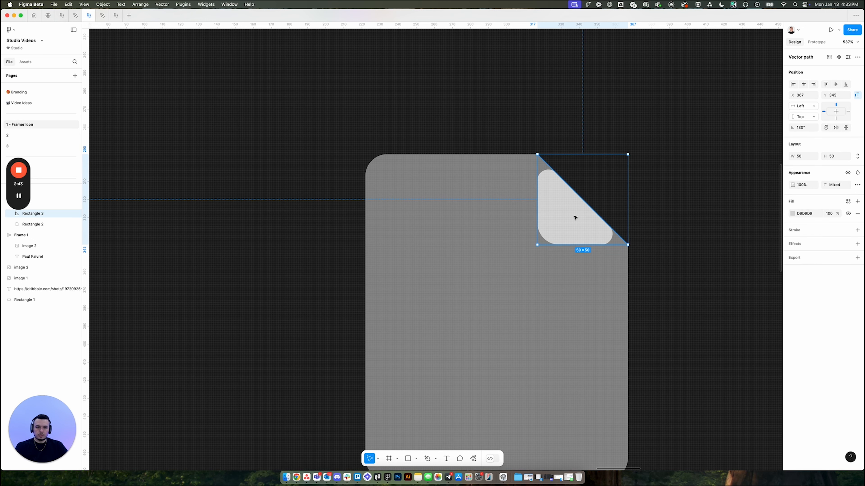
{"action": "key", "text": "Return"}
Step: Undo the rounding of the fold triangle's two outer corners
{"action": "key", "text": "super+z"}
{"action": "key", "text": "super+z"}
{"action": "key", "text": "super+z"}
{"action": "key", "text": "super+z"}
{"action": "key", "text": "super+z"}
{"action": "key", "text": "super+shift+z"}
{"action": "key", "text": "super+shift+z"}
{"action": "key", "text": "super+shift+z"}
{"action": "key", "text": "super+shift+z"}
{"action": "key", "text": "super+shift+z"}
{"action": "key", "text": "super+shift+z"}
{"action": "key", "text": "super+shift+z"}
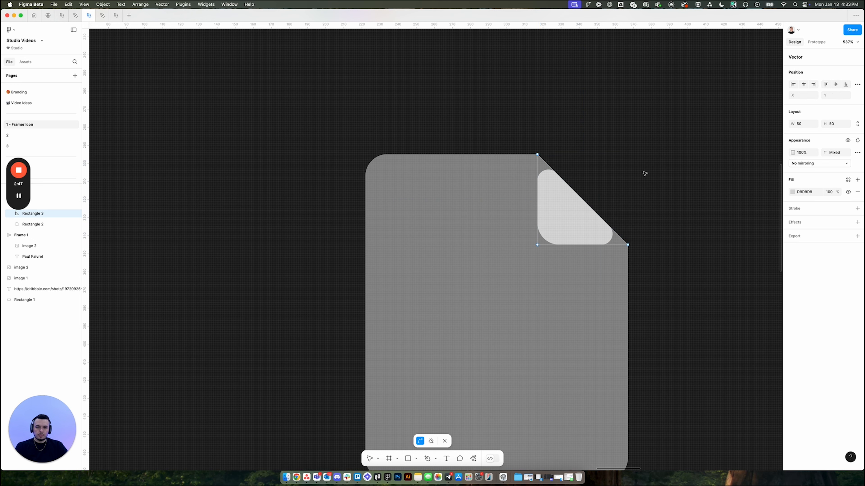
{"action": "key", "text": "super+z"}
{"action": "key", "text": "super+z"}
{"action": "key", "text": "super+z"}
{"action": "key", "text": "super+z"}
{"action": "key", "text": "super+z"}
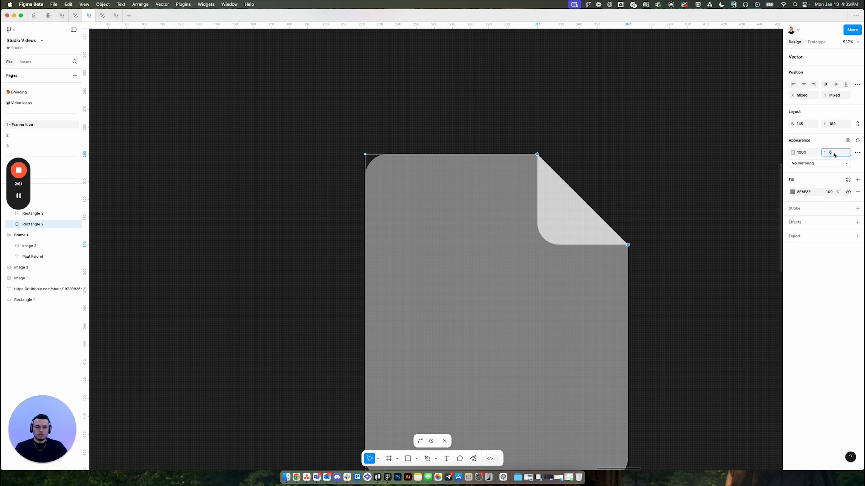
Step: Duplicate the page shape in place and intersect the copy with the fold triangle
{"action": "left_click", "coordinate": [673, 168]}
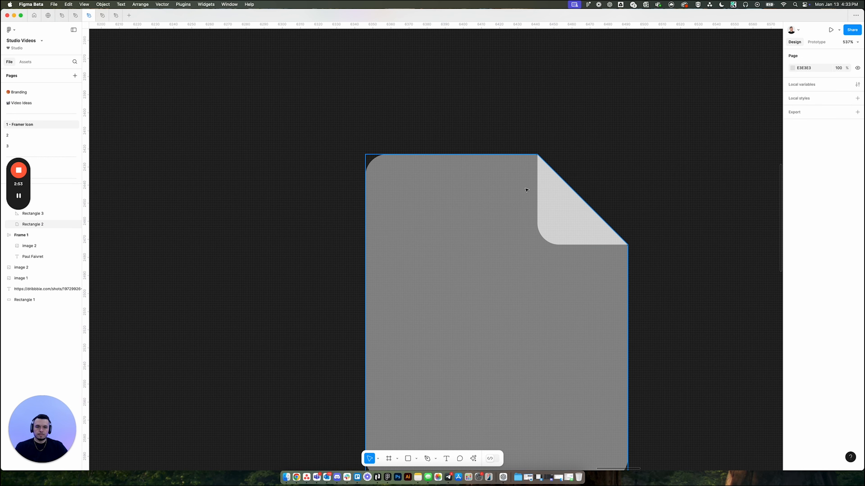
{"action": "left_click", "coordinate": [554, 185]}
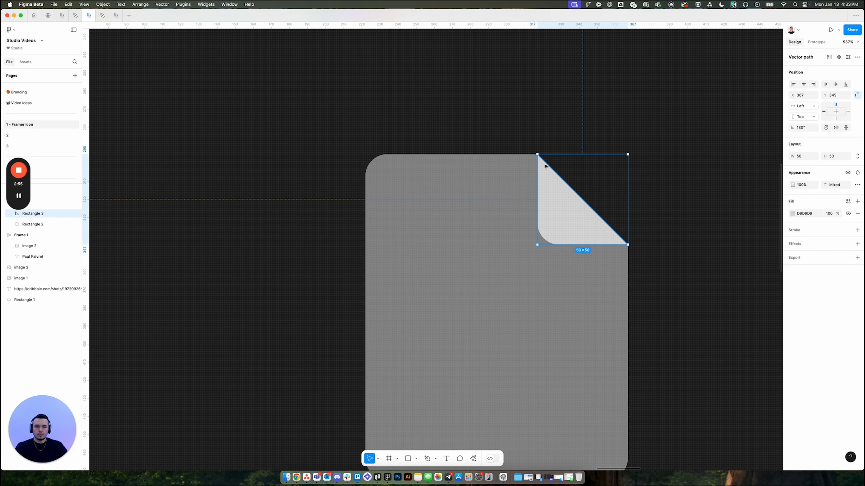
{"action": "scroll", "coordinate": [604, 171], "scroll_direction": "down", "scroll_amount": 3}
{"action": "left_click", "coordinate": [524, 245]}
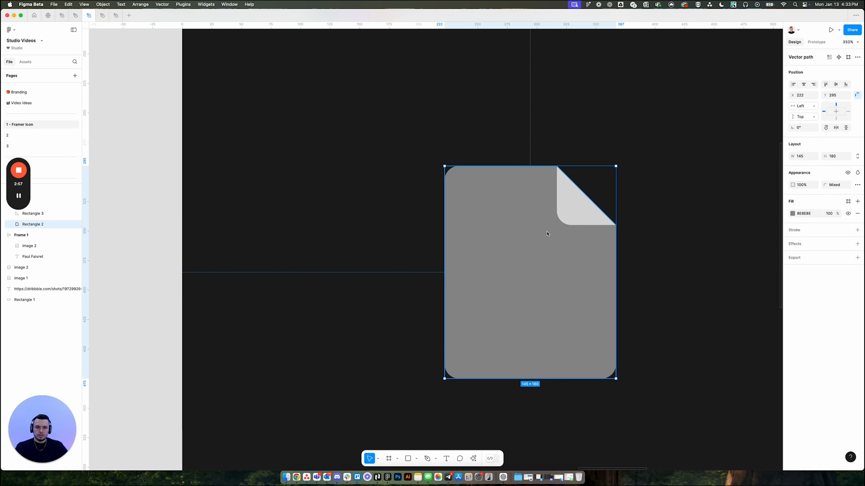
{"action": "key", "text": "super+d"}
{"action": "left_click_drag", "start_coordinate": [522, 218], "coordinate": [486, 287]}
{"action": "key", "text": "super+z"}
{"action": "left_click", "coordinate": [566, 210], "text": "shift"}
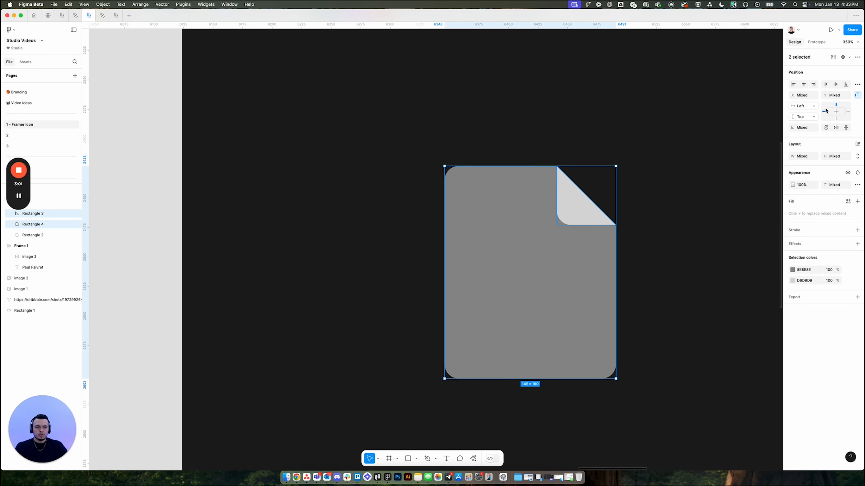
{"action": "left_click", "coordinate": [857, 57]}
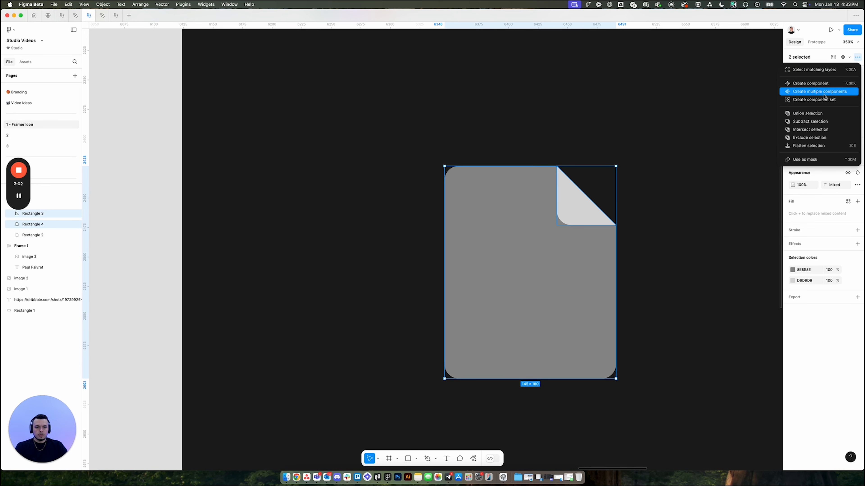
{"action": "left_click", "coordinate": [808, 133]}
{"action": "left_click", "coordinate": [667, 172]}
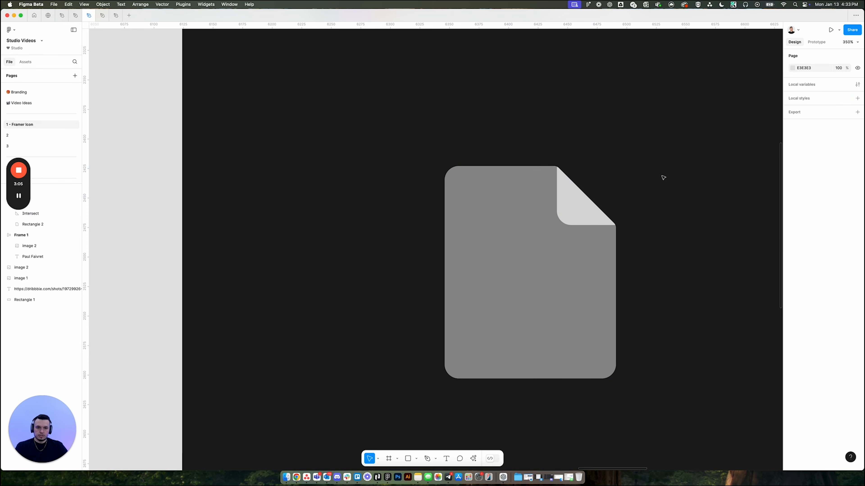
Step: Compare the folded corner on the reference card's file icon with the corner of the drawn page
{"action": "scroll", "coordinate": [643, 206], "scroll_direction": "down", "scroll_amount": 10}
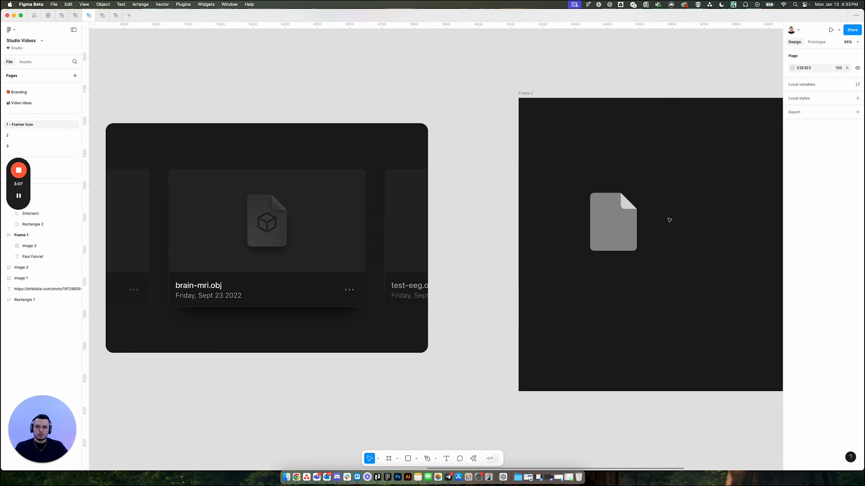
{"action": "scroll", "coordinate": [658, 223], "scroll_direction": "up", "scroll_amount": 2}
{"action": "left_click_drag", "start_coordinate": [646, 193], "coordinate": [520, 326]}
{"action": "left_click", "coordinate": [624, 288]}
{"action": "scroll", "coordinate": [618, 269], "scroll_direction": "right", "scroll_amount": 2}
{"action": "scroll", "coordinate": [618, 269], "scroll_direction": "up", "scroll_amount": 1}
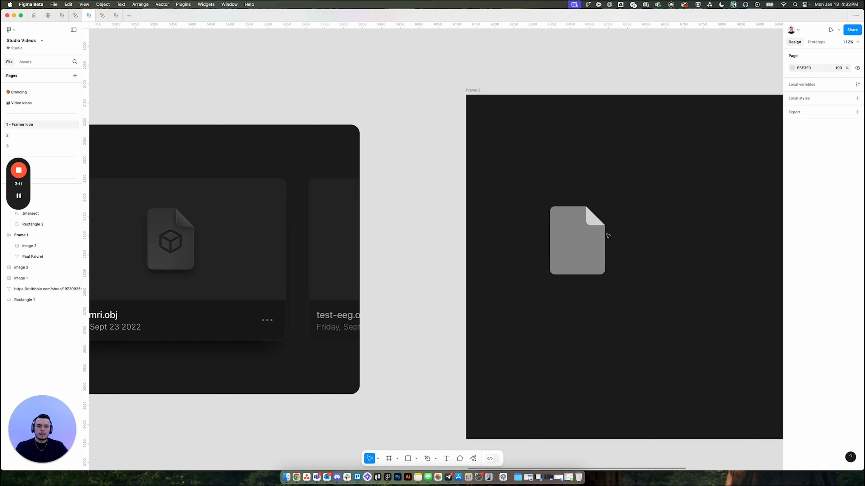
{"action": "scroll", "coordinate": [600, 231], "scroll_direction": "up", "scroll_amount": 1}
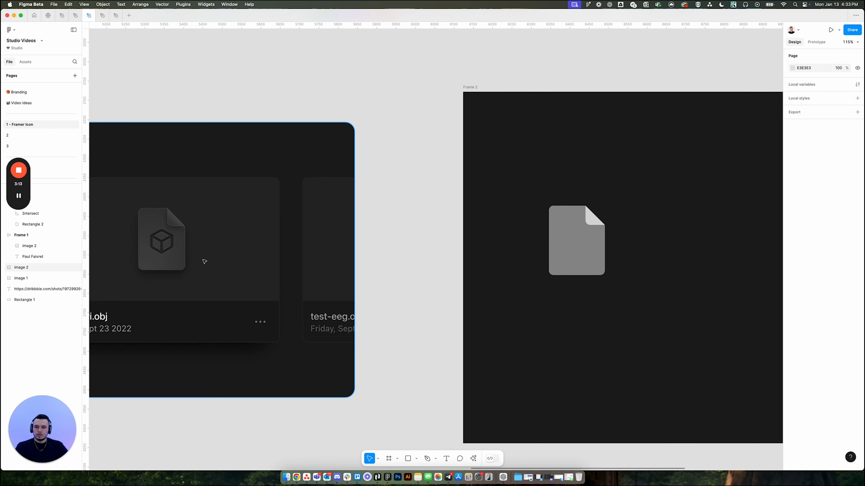
{"action": "left_click", "coordinate": [598, 230]}
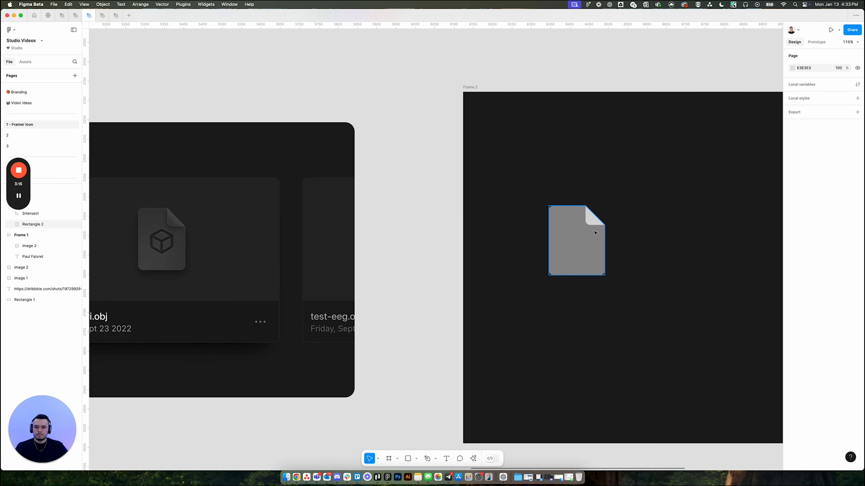
{"action": "scroll", "coordinate": [599, 235], "scroll_direction": "up", "scroll_amount": 1}
{"action": "scroll", "coordinate": [592, 251], "scroll_direction": "up", "scroll_amount": 5}
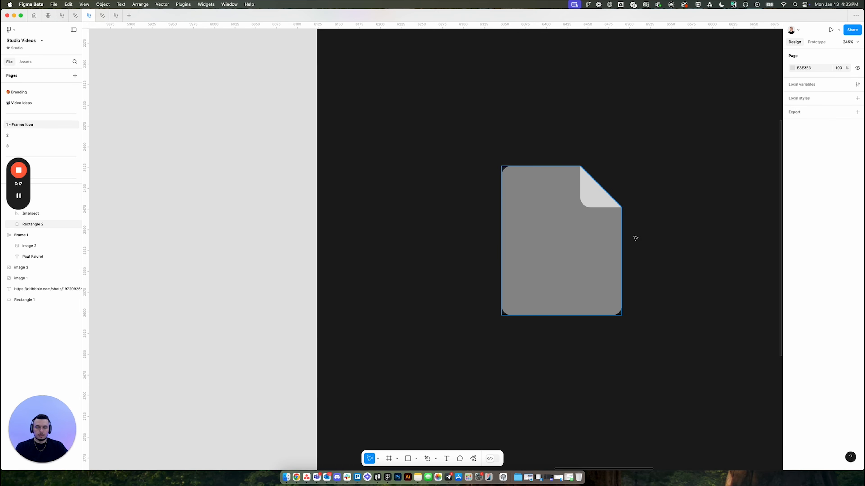
{"action": "left_click_drag", "start_coordinate": [652, 216], "coordinate": [634, 226]}
{"action": "left_click_drag", "start_coordinate": [304, 230], "coordinate": [734, 253]}
{"action": "left_click_drag", "start_coordinate": [136, 235], "coordinate": [476, 281]}
{"action": "scroll", "coordinate": [459, 291], "scroll_direction": "up", "scroll_amount": 10}
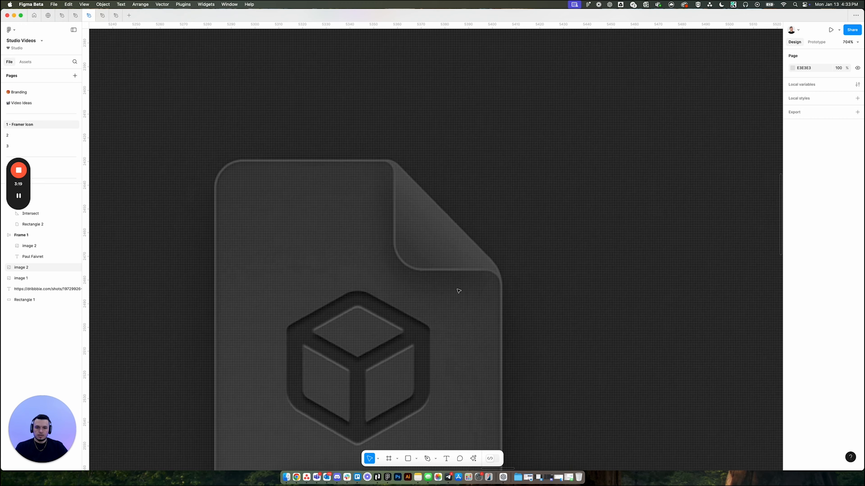
{"action": "scroll", "coordinate": [476, 279], "scroll_direction": "up", "scroll_amount": 4}
{"action": "scroll", "coordinate": [517, 281], "scroll_direction": "down", "scroll_amount": 15}
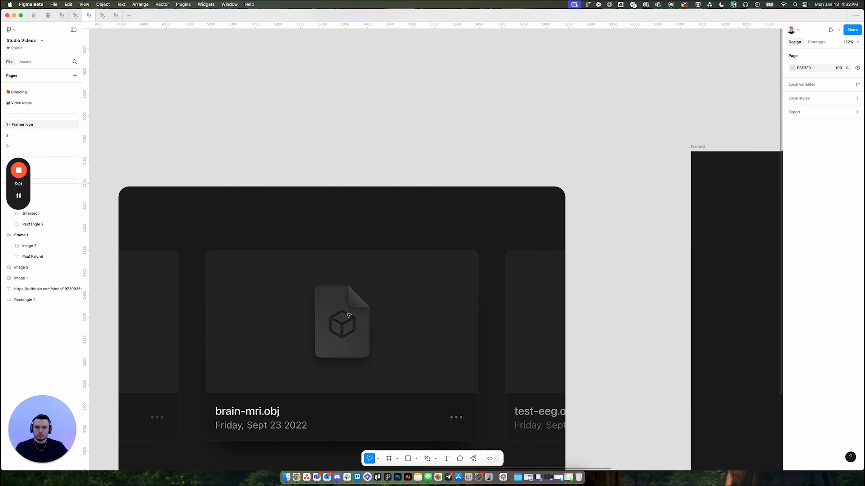
{"action": "scroll", "coordinate": [554, 330], "scroll_direction": "right", "scroll_amount": 5}
{"action": "scroll", "coordinate": [477, 266], "scroll_direction": "up", "scroll_amount": 20}
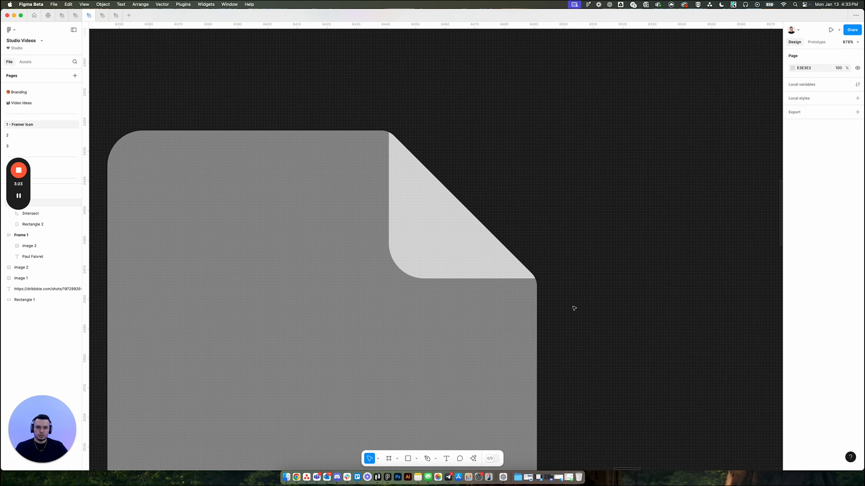
Step: Undo the fold's intersection, the page duplicate and the rounding of the page's clipped corner
{"action": "scroll", "coordinate": [552, 279], "scroll_direction": "down", "scroll_amount": 5}
{"action": "key", "text": "super+z"}
{"action": "key", "text": "super+z"}
{"action": "key", "text": "super+z"}
{"action": "key", "text": "super+z"}
{"action": "key", "text": "super+z"}
{"action": "key", "text": "super+z"}
{"action": "key", "text": "super+z"}
{"action": "key", "text": "super+z"}
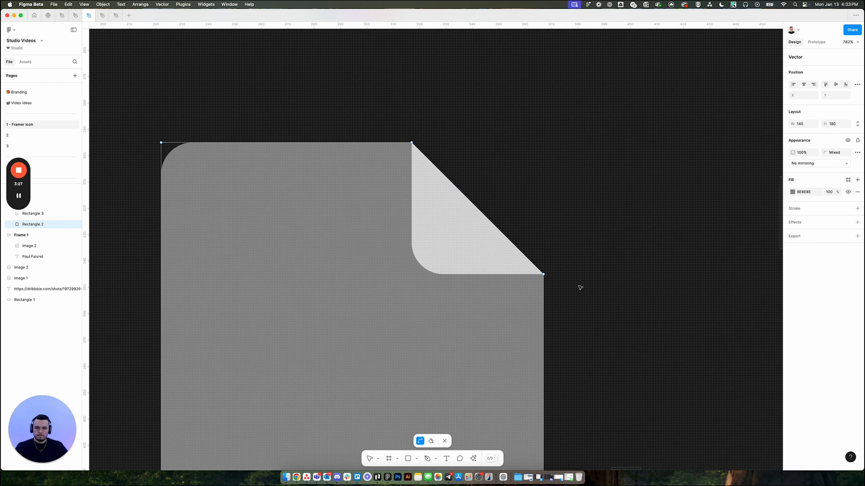
{"action": "left_click", "coordinate": [493, 269]}
{"action": "left_click_drag", "start_coordinate": [452, 273], "coordinate": [644, 276]}
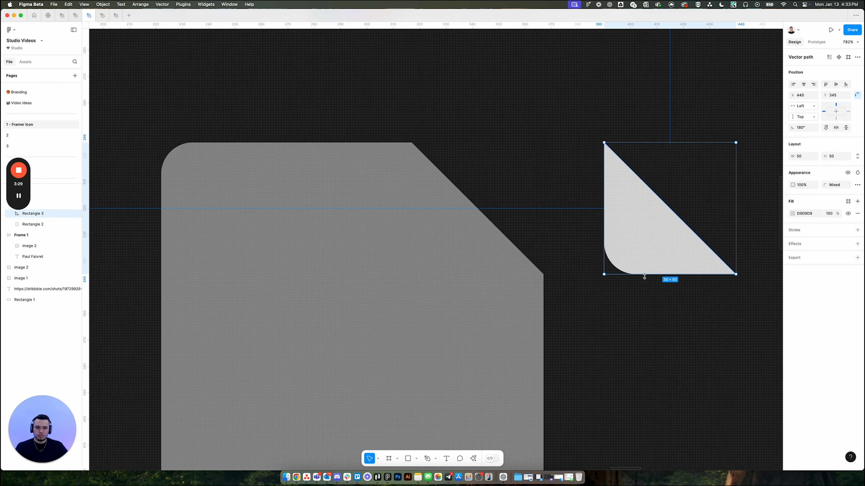
{"action": "key", "text": "super+z"}
Step: Extend the fold's lower tip down the page's side to about Y 350, with an added point at X 367, Y 345
{"action": "double_click", "coordinate": [521, 268]}
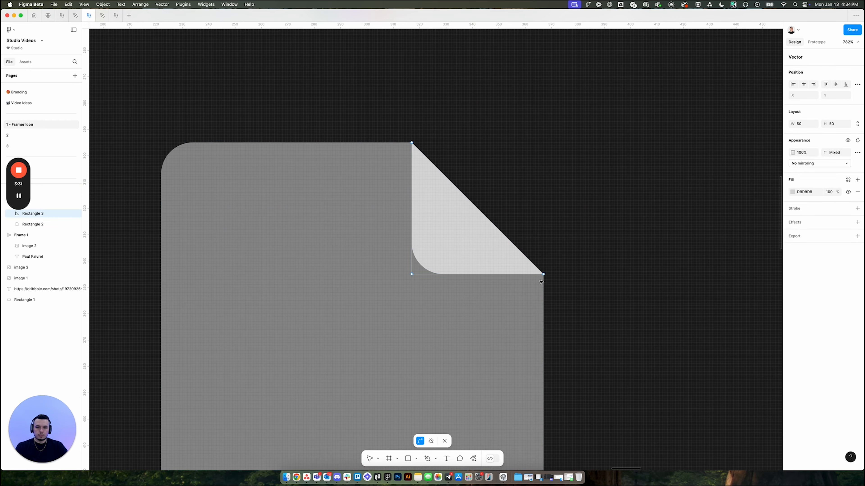
{"action": "scroll", "coordinate": [531, 279], "scroll_direction": "up", "scroll_amount": 5}
{"action": "left_click", "coordinate": [525, 268]}
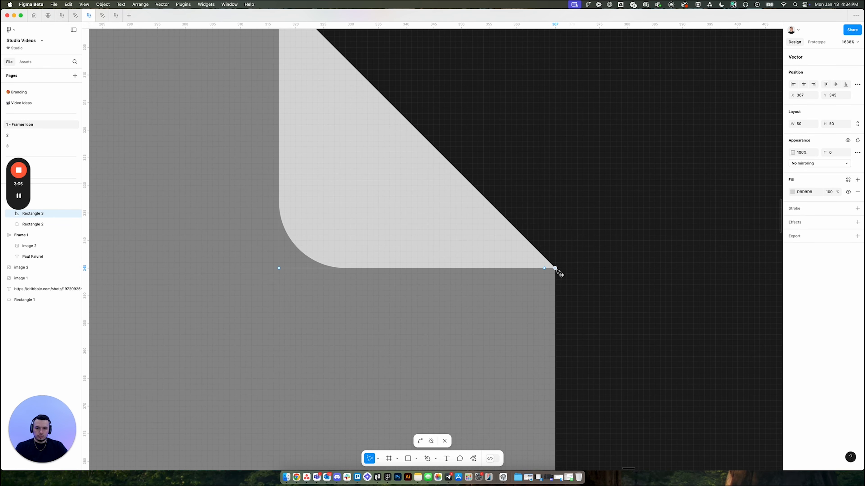
{"action": "left_click_drag", "start_coordinate": [555, 268], "coordinate": [556, 296]}
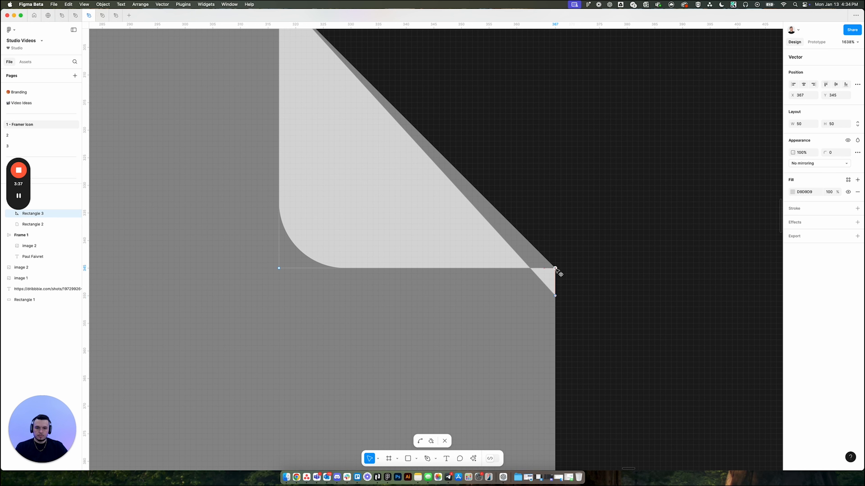
{"action": "left_click", "coordinate": [555, 268]}
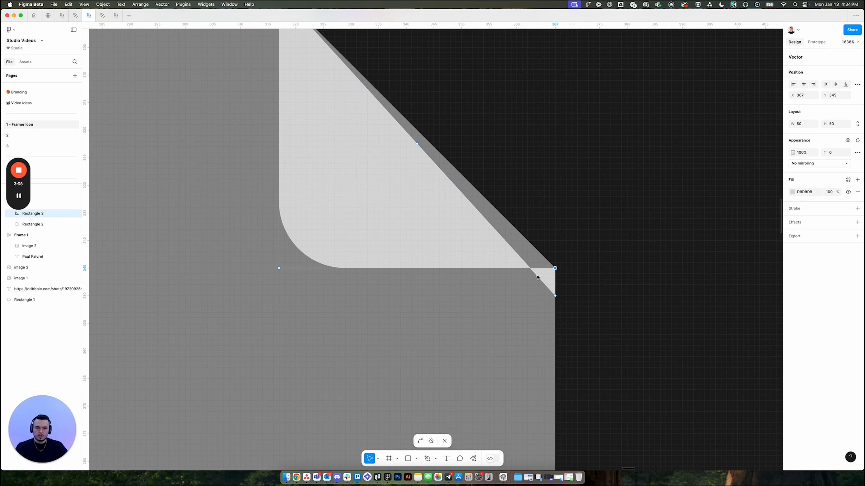
Step: Add a point near the lower end of the fold's slanted edge and move it onto the page's clipped corner
{"action": "left_click", "coordinate": [528, 266]}
{"action": "left_click_drag", "start_coordinate": [528, 266], "coordinate": [556, 270]}
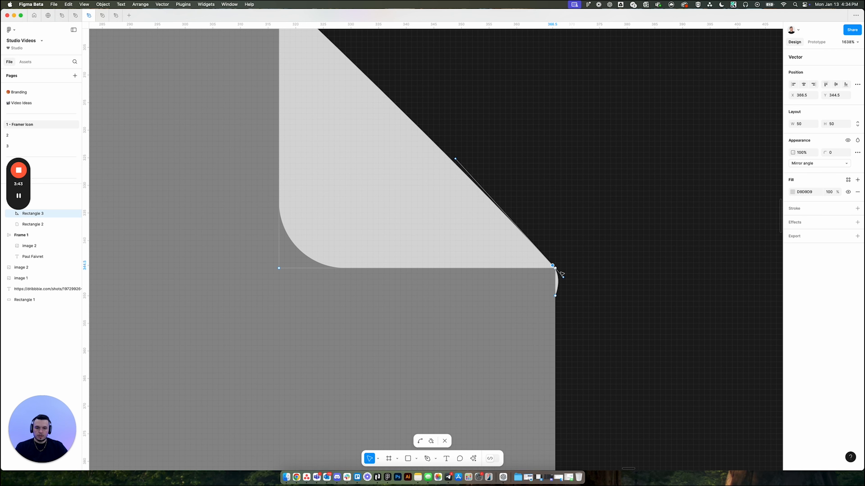
{"action": "left_click", "coordinate": [563, 272]}
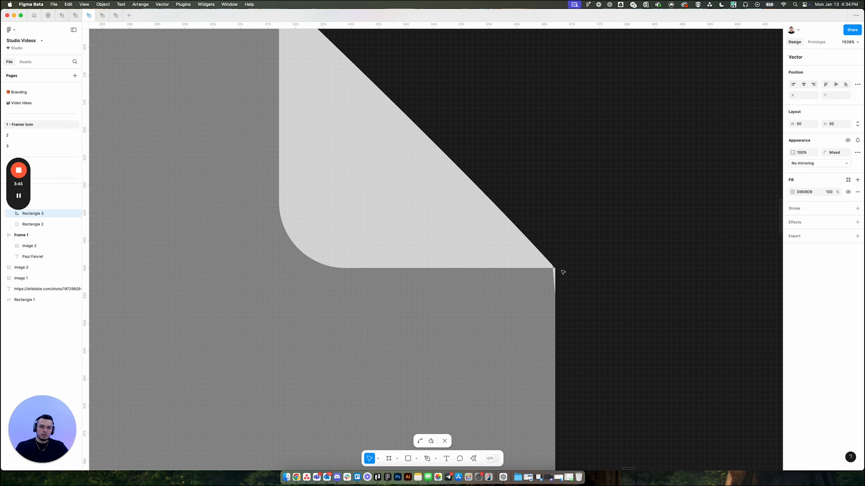
{"action": "scroll", "coordinate": [554, 269], "scroll_direction": "up", "scroll_amount": 10}
{"action": "left_click", "coordinate": [545, 263]}
{"action": "left_click_drag", "start_coordinate": [544, 263], "coordinate": [545, 262]}
{"action": "key", "text": "ctrl+z"}
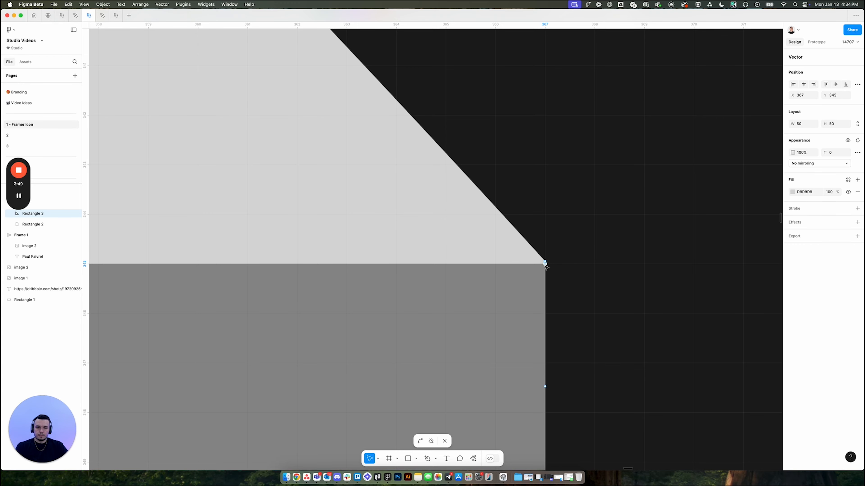
Step: Round the fold's added lower-edge point at the page's corner with a radius of 5
{"action": "scroll", "coordinate": [599, 272], "scroll_direction": "down", "scroll_amount": 8}
{"action": "left_click_drag", "start_coordinate": [826, 153], "coordinate": [857, 155]}
{"action": "scroll", "coordinate": [589, 268], "scroll_direction": "up", "scroll_amount": 5}
{"action": "left_click_drag", "start_coordinate": [618, 270], "coordinate": [589, 291]}
{"action": "left_click", "coordinate": [638, 288]}
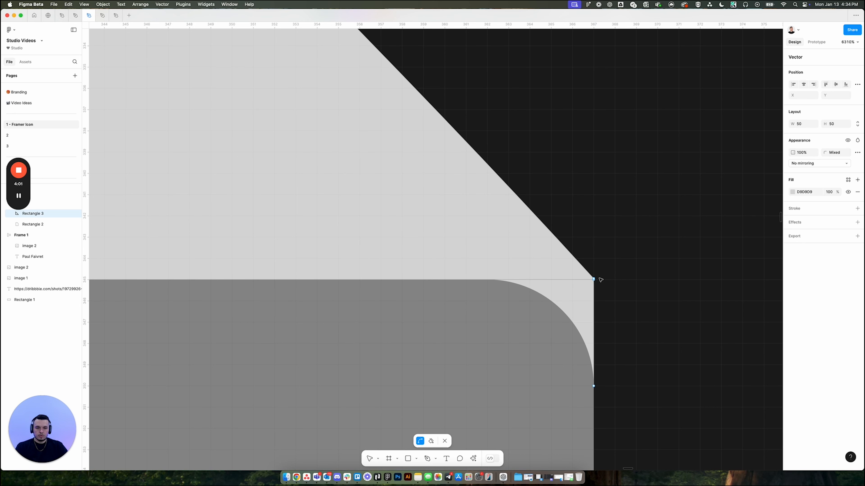
Step: Fine-tune the slanted edge's added point to meet the page's corner at X 367, Y 345, disabling pixel-grid snapping
{"action": "scroll", "coordinate": [596, 283], "scroll_direction": "up", "scroll_amount": 5}
{"action": "key", "text": "v"}
{"action": "left_click", "coordinate": [578, 281]}
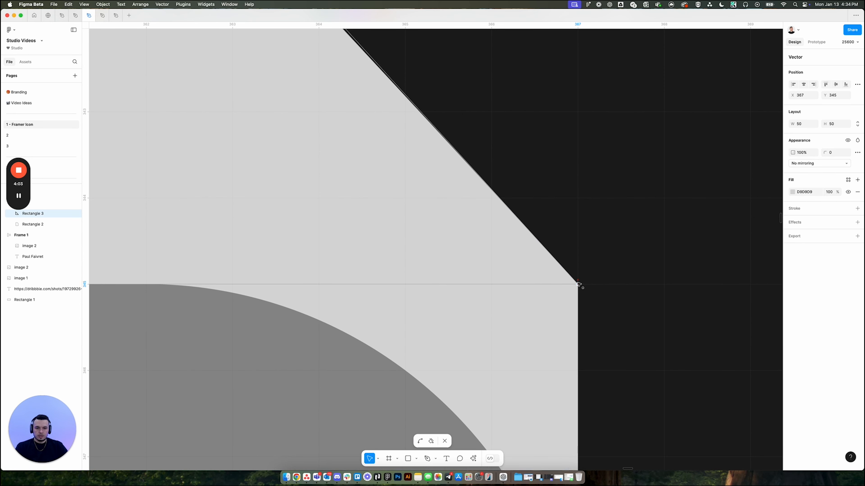
{"action": "left_click_drag", "start_coordinate": [578, 283], "coordinate": [578, 280]}
{"action": "key", "text": "super"}
{"action": "key", "text": "super"}
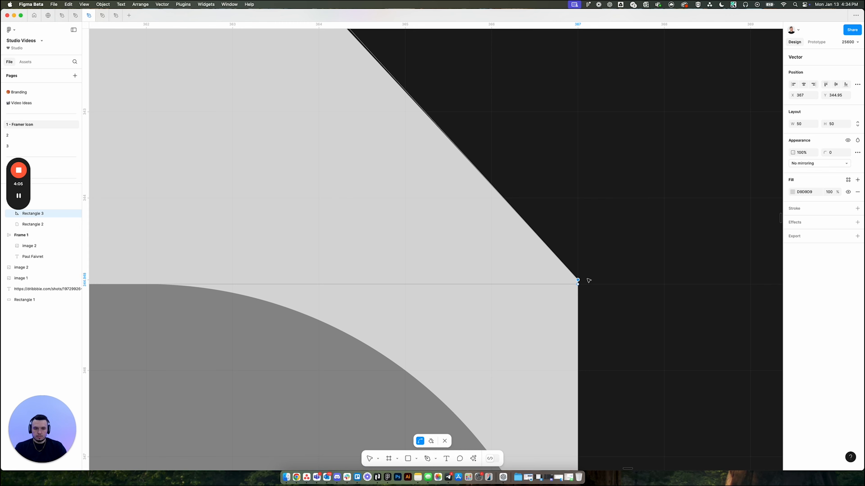
{"action": "key", "text": "super+shift+apostrophe"}
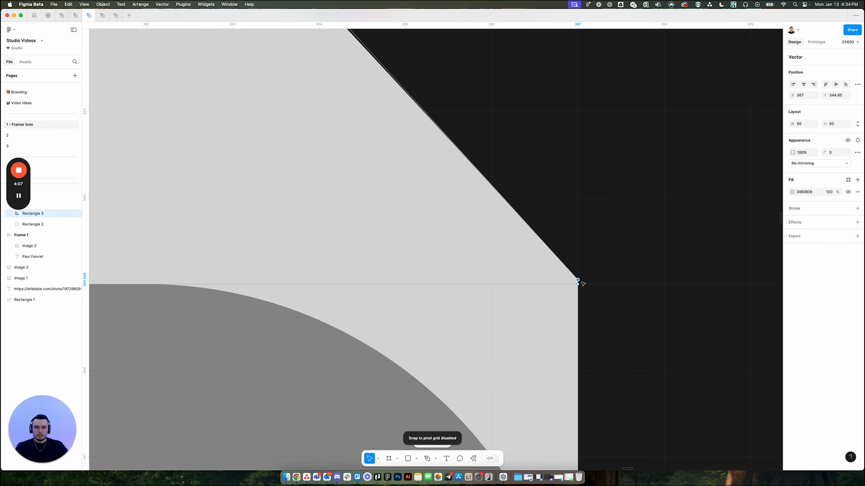
{"action": "left_click_drag", "start_coordinate": [578, 280], "coordinate": [578, 283]}
{"action": "scroll", "coordinate": [586, 277], "scroll_direction": "down", "scroll_amount": 10}
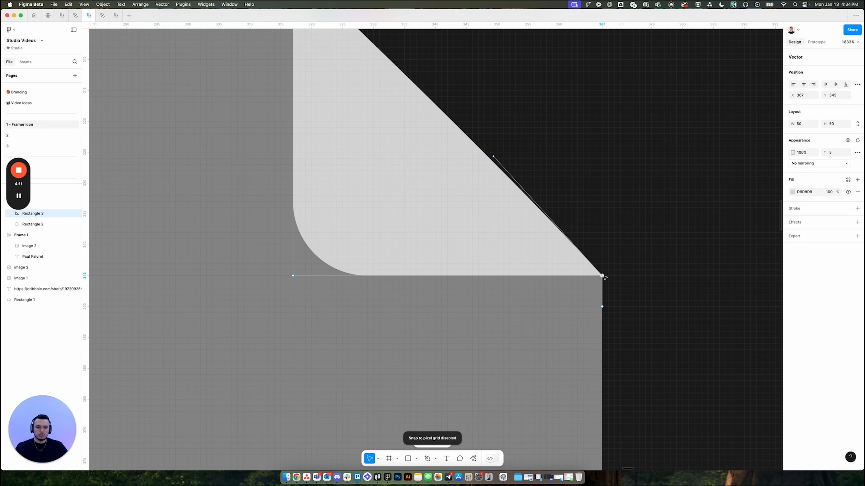
Step: Undo the last adjustment of the point at the lower end of the fold's slanted edge
{"action": "key", "text": "super+z"}
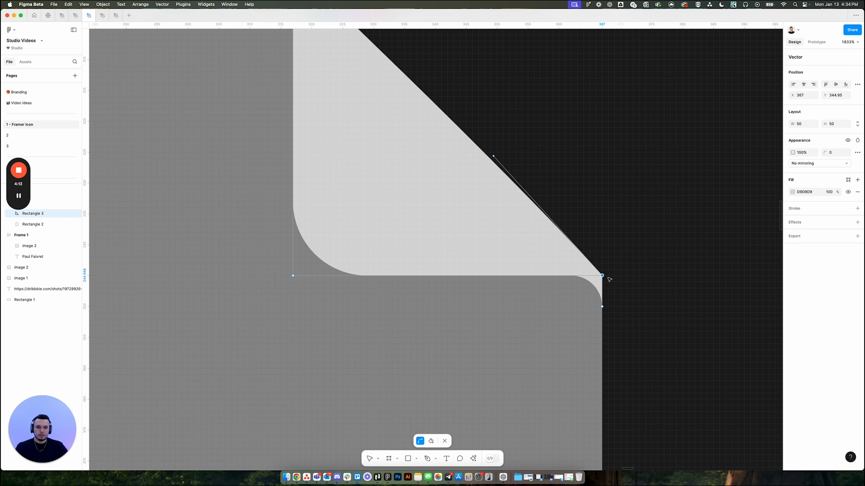
{"action": "scroll", "coordinate": [609, 280], "scroll_direction": "up", "scroll_amount": 10}
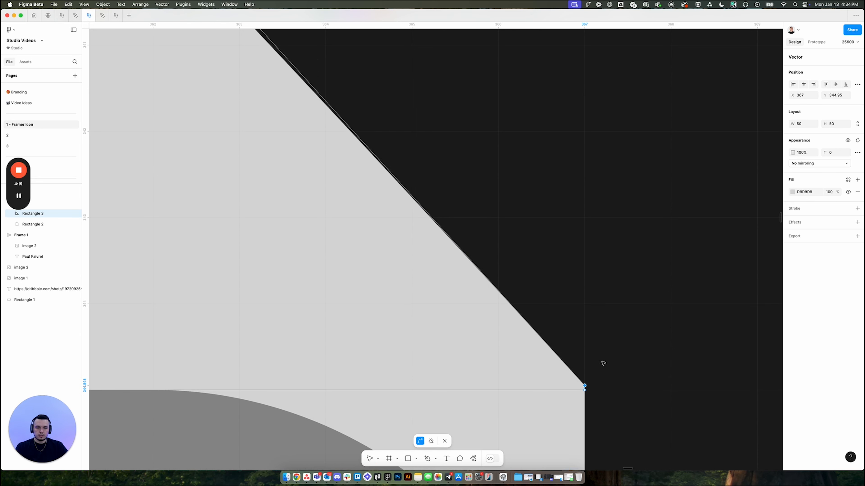
{"action": "scroll", "coordinate": [603, 363], "scroll_direction": "down", "scroll_amount": 10}
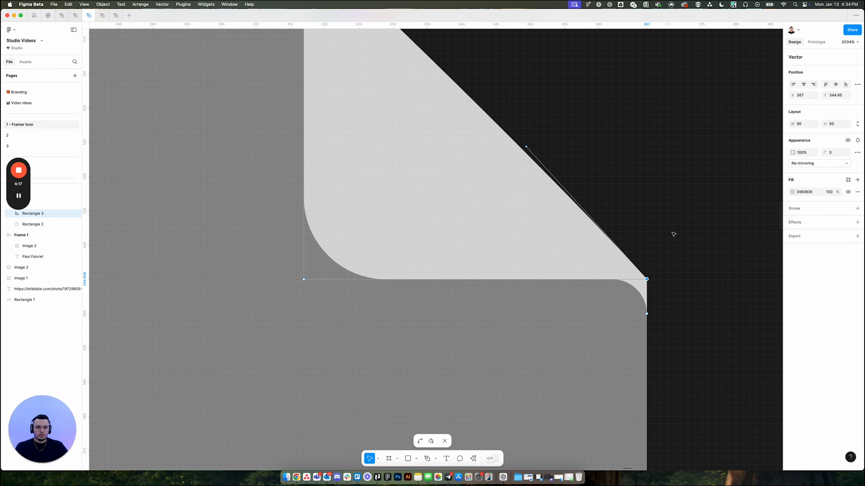
{"action": "scroll", "coordinate": [659, 220], "scroll_direction": "down", "scroll_amount": 4}
{"action": "scroll", "coordinate": [569, 226], "scroll_direction": "up", "scroll_amount": 2}
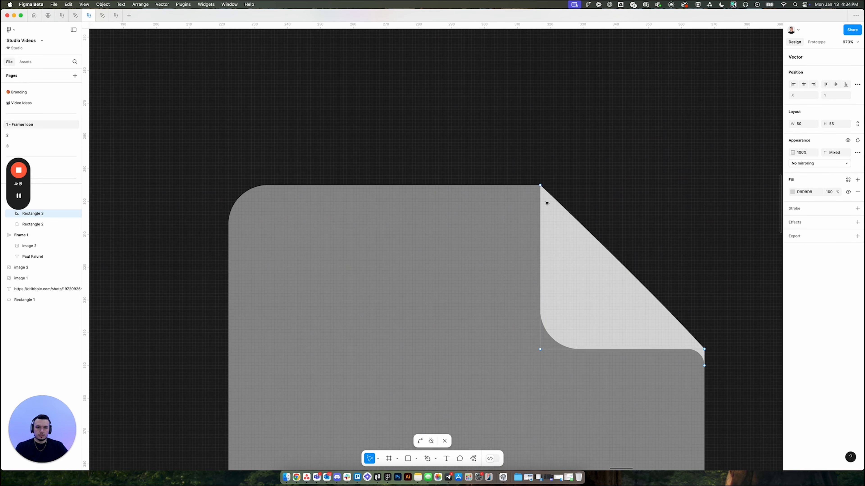
Step: Add a point on the fold's vertical edge about 3 units below its top tip, and move the tip to X 314, Y 295
{"action": "scroll", "coordinate": [555, 211], "scroll_direction": "up", "scroll_amount": 6}
{"action": "key", "text": "p"}
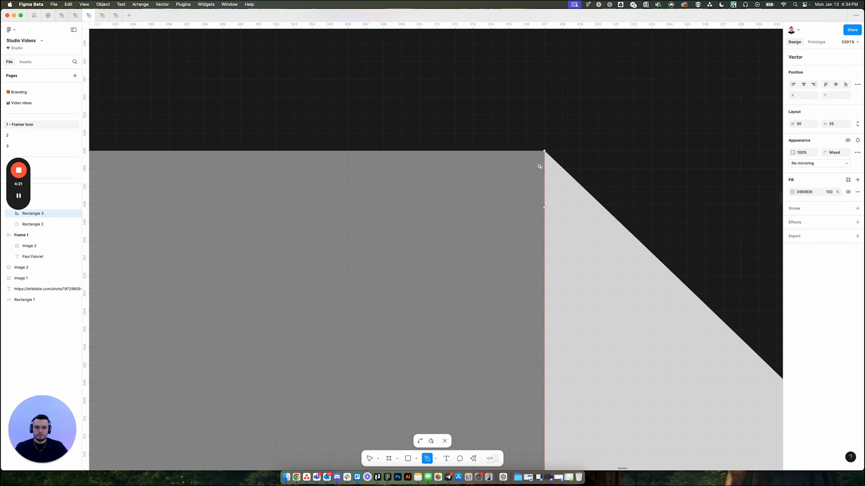
{"action": "key", "text": "v"}
{"action": "left_click", "coordinate": [544, 150]}
{"action": "scroll", "coordinate": [557, 162], "scroll_direction": "down", "scroll_amount": 3}
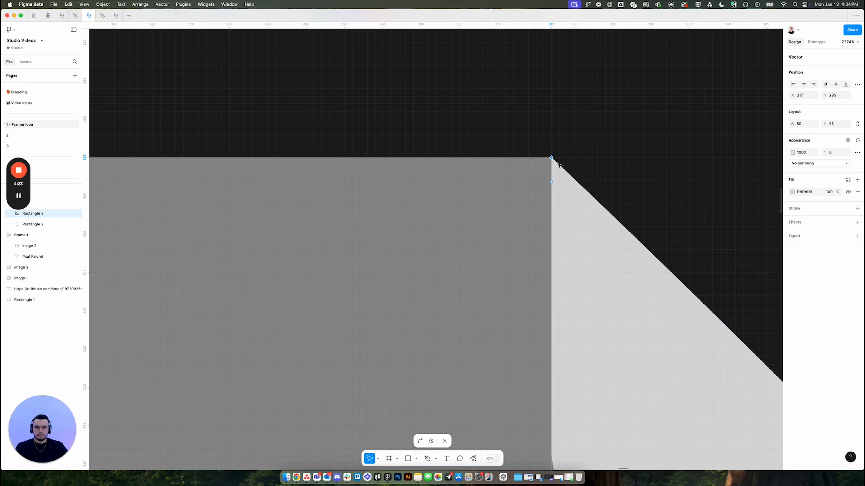
{"action": "key", "text": "Left"}
{"action": "key", "text": "Left"}
{"action": "key", "text": "Left"}
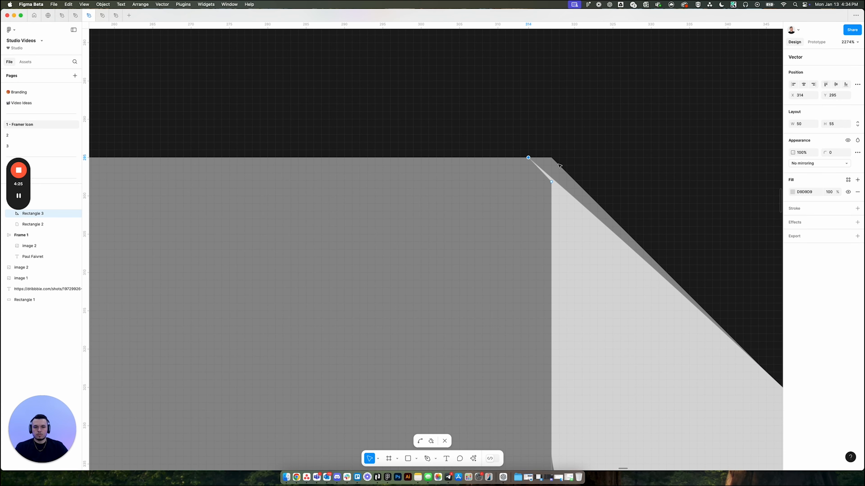
Step: Add a point near the upper end of the fold's slanted edge and move it onto the page's corner at about X 317, Y 295
{"action": "key", "text": "p"}
{"action": "left_click", "coordinate": [553, 179]}
{"action": "key", "text": "super"}
{"action": "scroll", "coordinate": [556, 178], "scroll_direction": "up", "scroll_amount": 5}
{"action": "left_click_drag", "start_coordinate": [546, 188], "coordinate": [538, 102]}
{"action": "left_click", "coordinate": [537, 102], "text": "super"}
{"action": "scroll", "coordinate": [537, 103], "scroll_direction": "up", "scroll_amount": 5}
{"action": "key", "text": "Escape"}
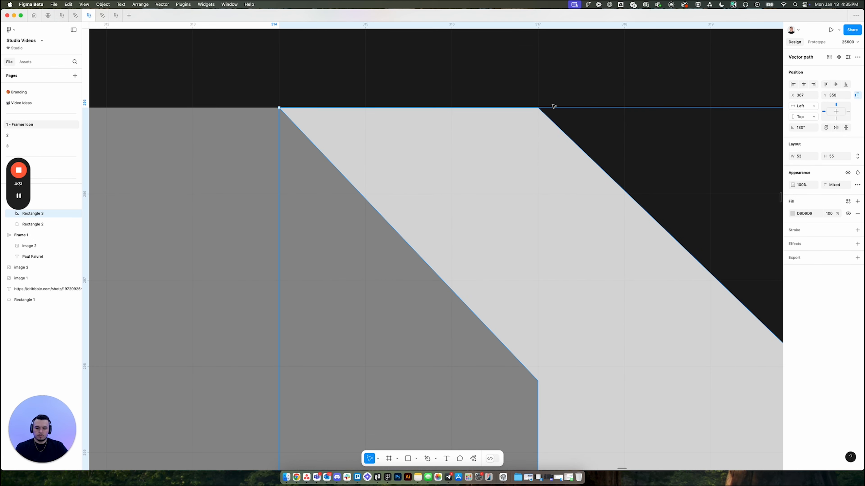
Step: Set the fold's opacity to 50% and delete the curve handle bending the lower part of its slanted edge
{"action": "key", "text": "5"}
{"action": "scroll", "coordinate": [546, 122], "scroll_direction": "down", "scroll_amount": 5}
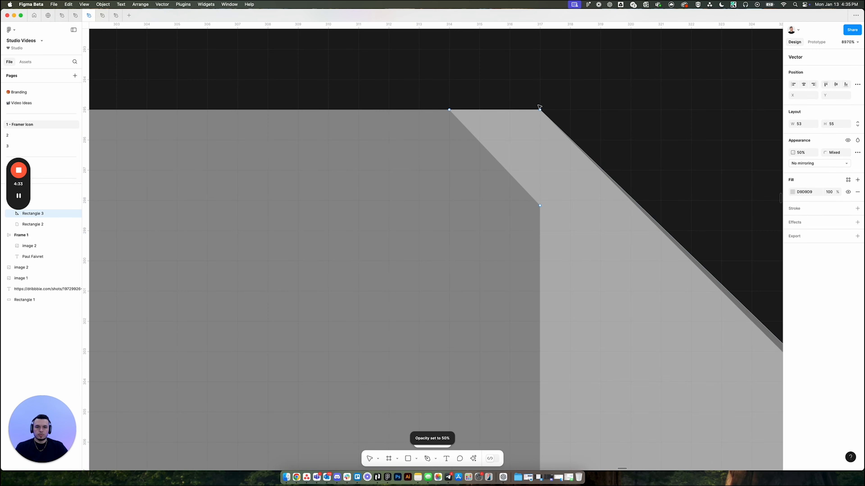
{"action": "key", "text": "Return"}
{"action": "scroll", "coordinate": [542, 111], "scroll_direction": "down", "scroll_amount": 5}
{"action": "scroll", "coordinate": [500, 143], "scroll_direction": "right", "scroll_amount": 5}
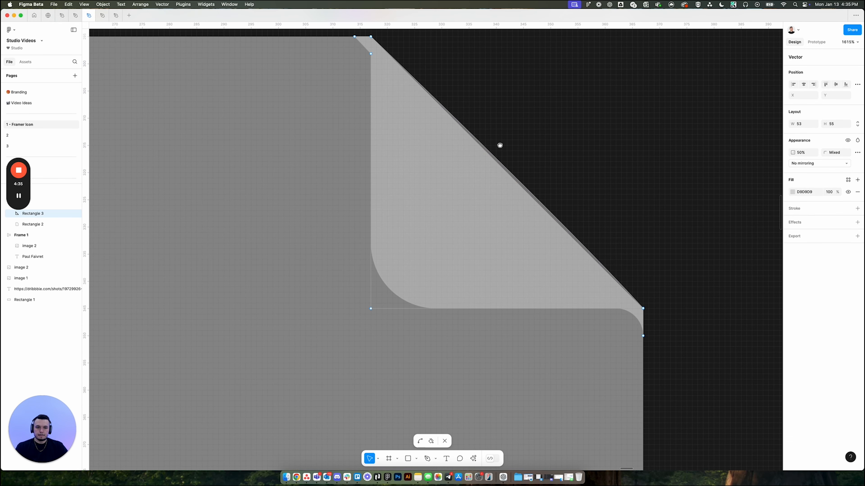
{"action": "left_click_drag", "start_coordinate": [592, 208], "coordinate": [693, 331]}
{"action": "left_click", "coordinate": [566, 224]}
{"action": "scroll", "coordinate": [607, 234], "scroll_direction": "up", "scroll_amount": 3}
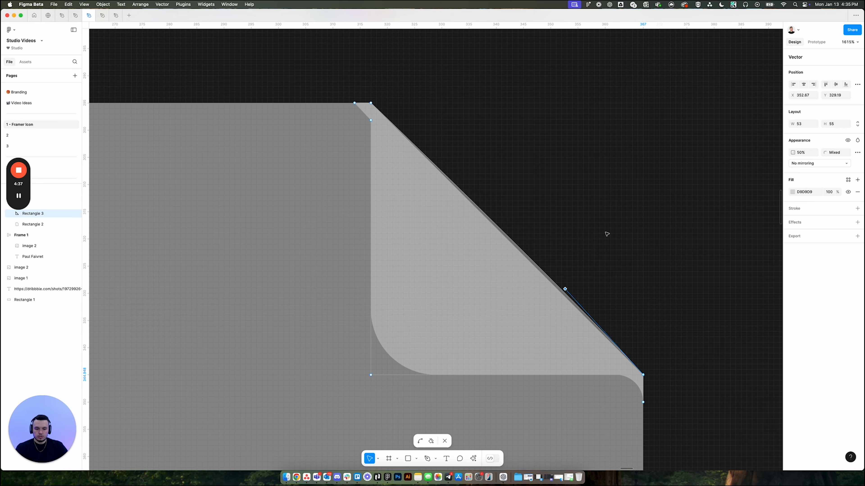
{"action": "key", "text": "BackSpace"}
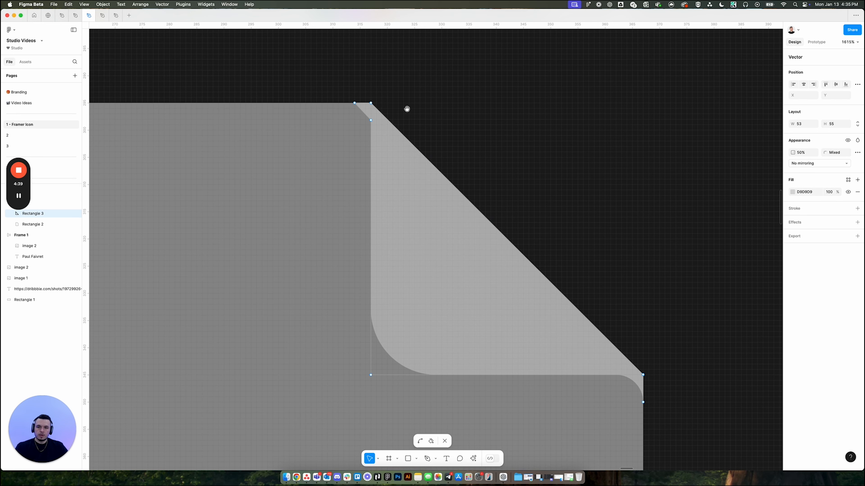
Step: Move the point added on the fold's vertical edge up to X 317, Y 295 and round it with a radius of 25
{"action": "scroll", "coordinate": [374, 103], "scroll_direction": "up", "scroll_amount": 10}
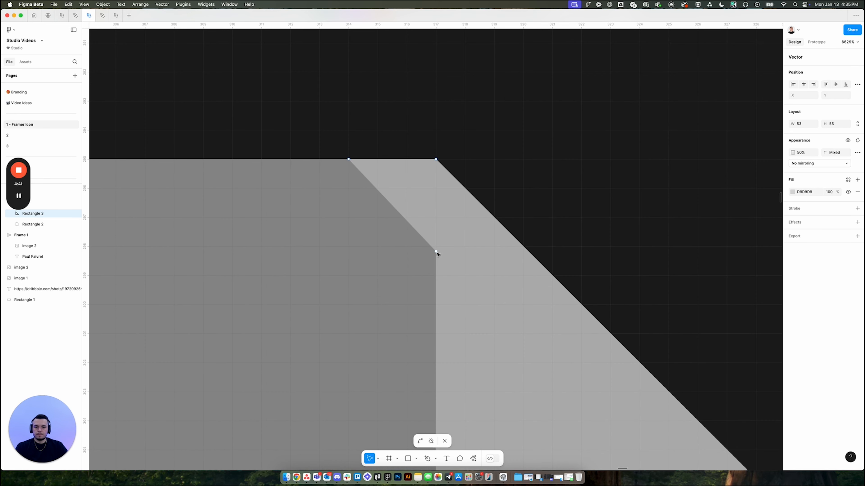
{"action": "mouse_move", "coordinate": [433, 174]}
{"action": "left_mouse_down"}
{"action": "mouse_move", "coordinate": [434, 164]}
{"action": "mouse_move", "coordinate": [443, 172]}
{"action": "left_mouse_up"}
{"action": "scroll", "coordinate": [435, 161], "scroll_direction": "up", "scroll_amount": 5}
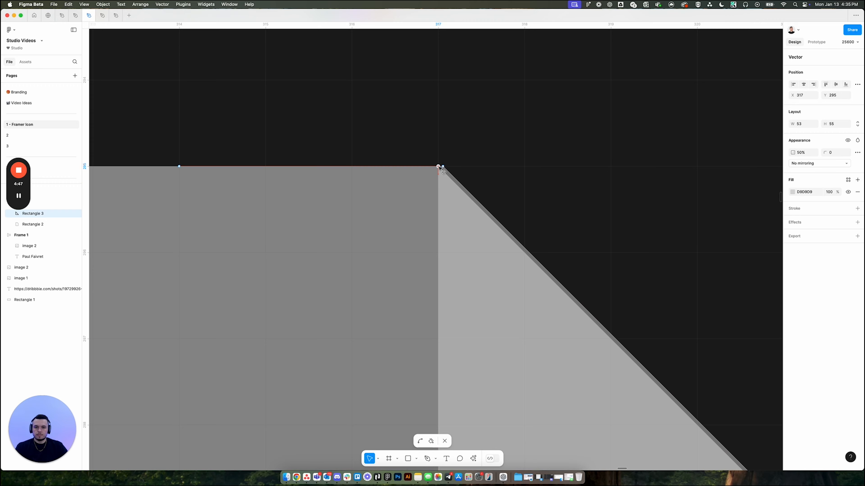
{"action": "left_click", "coordinate": [829, 153]}
{"action": "type", "text": "25"}
{"action": "key", "text": "Return"}
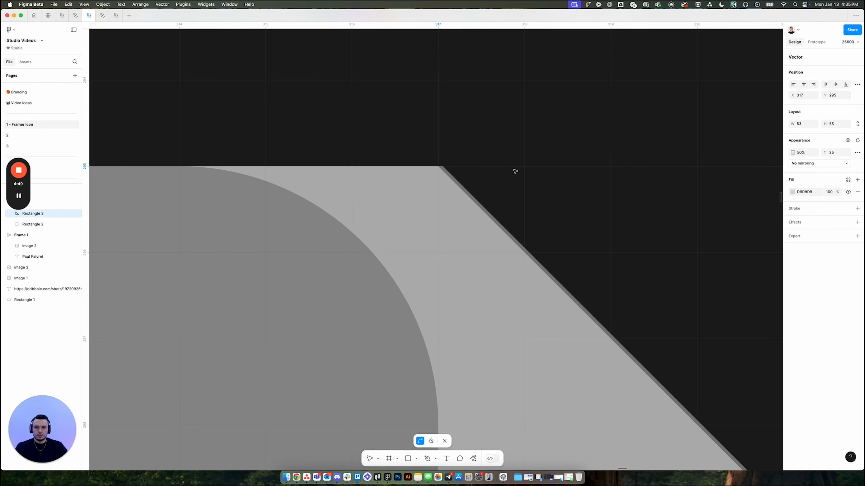
{"action": "scroll", "coordinate": [516, 164], "scroll_direction": "down", "scroll_amount": 10}
{"action": "key", "text": "Escape"}
{"action": "scroll", "coordinate": [705, 341], "scroll_direction": "down", "scroll_amount": 3}
{"action": "scroll", "coordinate": [705, 340], "scroll_direction": "right", "scroll_amount": 2}
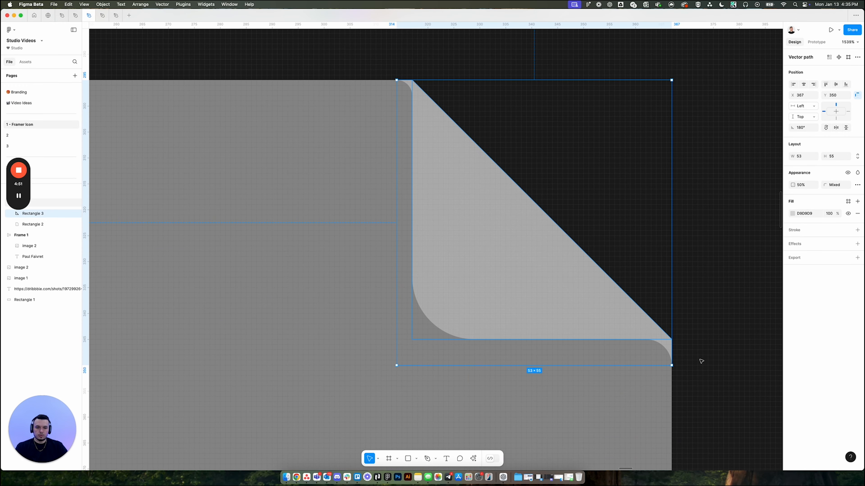
Step: Draw a thin helper rectangle about 5 units long at the fold's lower tip and place it horizontally, rotated -90°, above the upper tip
{"action": "scroll", "coordinate": [693, 361], "scroll_direction": "up", "scroll_amount": 10}
{"action": "key", "text": "r"}
{"action": "left_click_drag", "start_coordinate": [563, 244], "coordinate": [587, 405]}
{"action": "scroll", "coordinate": [585, 392], "scroll_direction": "down", "scroll_amount": 5}
{"action": "left_click_drag", "start_coordinate": [584, 372], "coordinate": [301, 93]}
{"action": "scroll", "coordinate": [306, 92], "scroll_direction": "up", "scroll_amount": 6}
{"action": "mouse_move", "coordinate": [357, 115]}
{"action": "left_mouse_down"}
{"action": "mouse_move", "coordinate": [360, 145]}
{"action": "mouse_move", "coordinate": [354, 121]}
{"action": "left_mouse_up"}
{"action": "scroll", "coordinate": [347, 134], "scroll_direction": "up", "scroll_amount": 4}
Step: Extend the fold's upper tip along the page's top edge to X 312, Y 295, matching the helper rectangle's length
{"action": "double_click", "coordinate": [358, 153]}
{"action": "left_click_drag", "start_coordinate": [239, 114], "coordinate": [291, 147]}
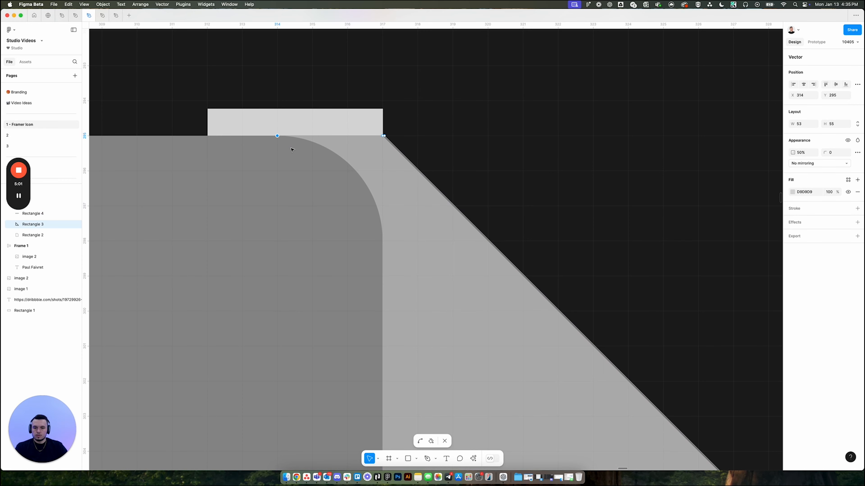
{"action": "key", "text": "Left"}
{"action": "key", "text": "Left"}
{"action": "scroll", "coordinate": [291, 130], "scroll_direction": "down", "scroll_amount": 5}
{"action": "key", "text": "Escape"}
Step: Delete the thin helper rectangle above the fold's upper tip
{"action": "left_click", "coordinate": [305, 126]}
{"action": "scroll", "coordinate": [305, 127], "scroll_direction": "down", "scroll_amount": 10}
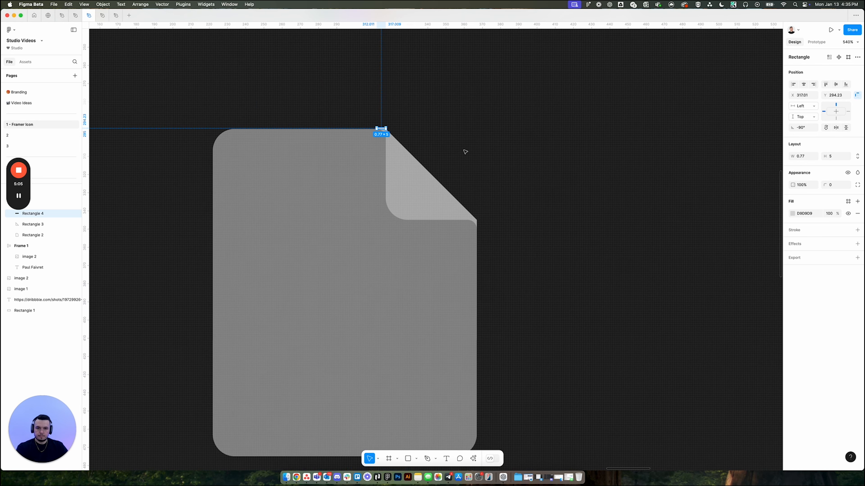
{"action": "key", "text": "Delete"}
Step: Flatten the fold shape
{"action": "scroll", "coordinate": [475, 205], "scroll_direction": "up", "scroll_amount": 5}
{"action": "left_click", "coordinate": [473, 246]}
{"action": "scroll", "coordinate": [576, 272], "scroll_direction": "down", "scroll_amount": 3}
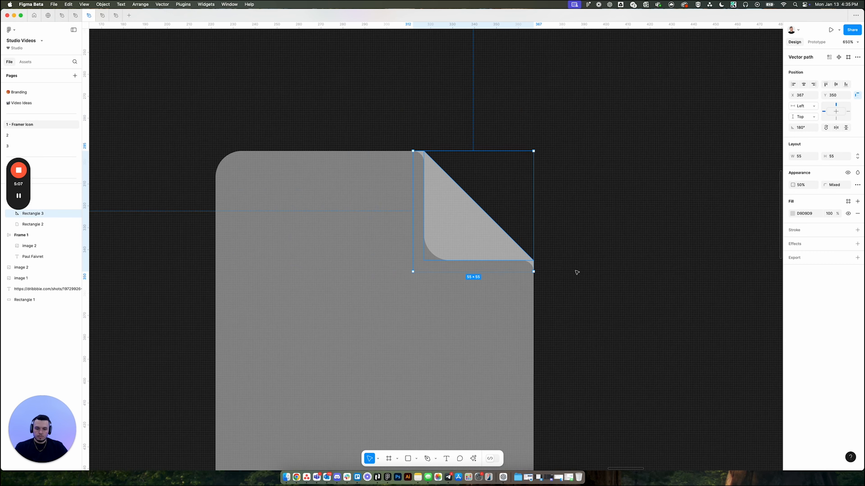
{"action": "left_click_drag", "start_coordinate": [557, 254], "coordinate": [579, 270]}
{"action": "scroll", "coordinate": [582, 258], "scroll_direction": "up", "scroll_amount": 3}
{"action": "key", "text": "super+e"}
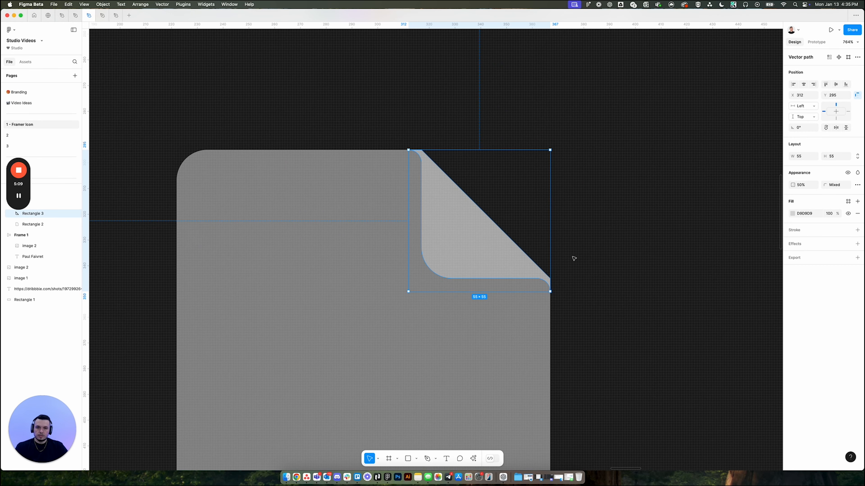
Step: Round the fold's two corner points at the ends of its slanted edge with a radius of 11
{"action": "double_click", "coordinate": [430, 208]}
{"action": "left_click_drag", "start_coordinate": [415, 135], "coordinate": [429, 150]}
{"action": "left_click_drag", "start_coordinate": [549, 251], "coordinate": [565, 287]}
{"action": "left_click", "coordinate": [827, 153]}
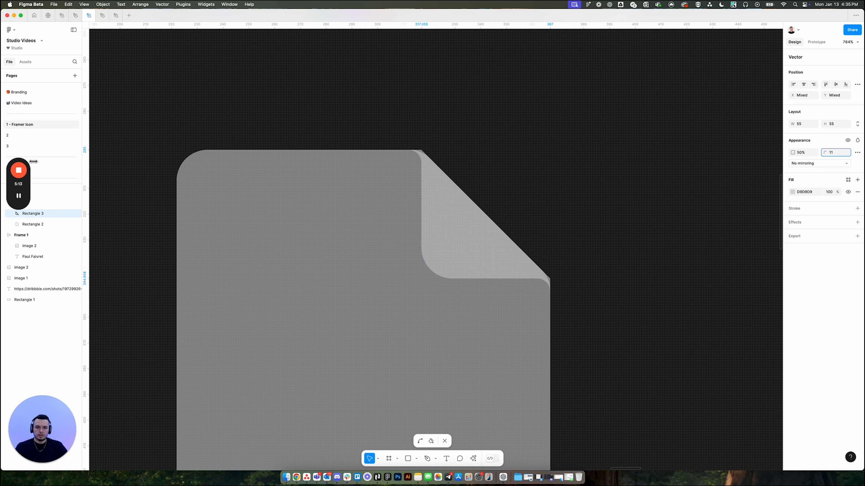
{"action": "key", "text": "Escape"}
Step: Round the page shape's two clipped-corner points with a radius of 13 to follow the fold's curled tips
{"action": "double_click", "coordinate": [386, 188]}
{"action": "left_click_drag", "start_coordinate": [412, 134], "coordinate": [429, 153]}
{"action": "left_click_drag", "start_coordinate": [512, 206], "coordinate": [563, 279]}
{"action": "scroll", "coordinate": [563, 271], "scroll_direction": "up", "scroll_amount": 5}
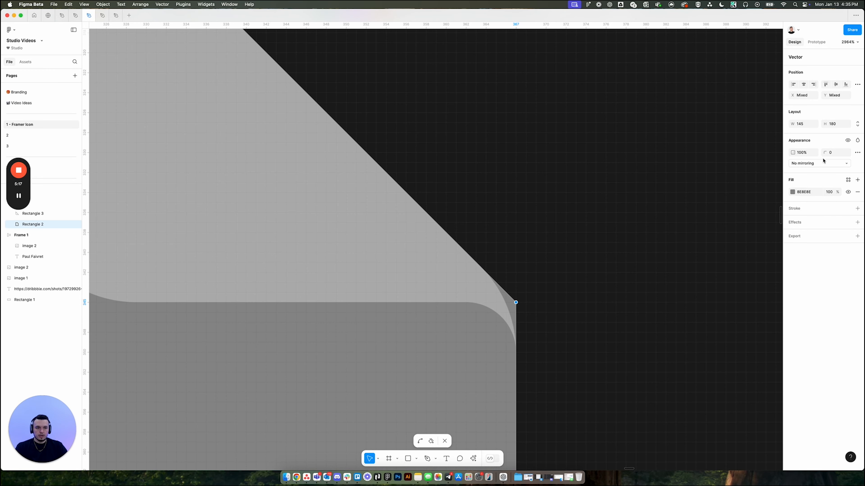
{"action": "left_click_drag", "start_coordinate": [825, 153], "coordinate": [839, 155]}
{"action": "left_click_drag", "start_coordinate": [8, 159], "coordinate": [48, 168]}
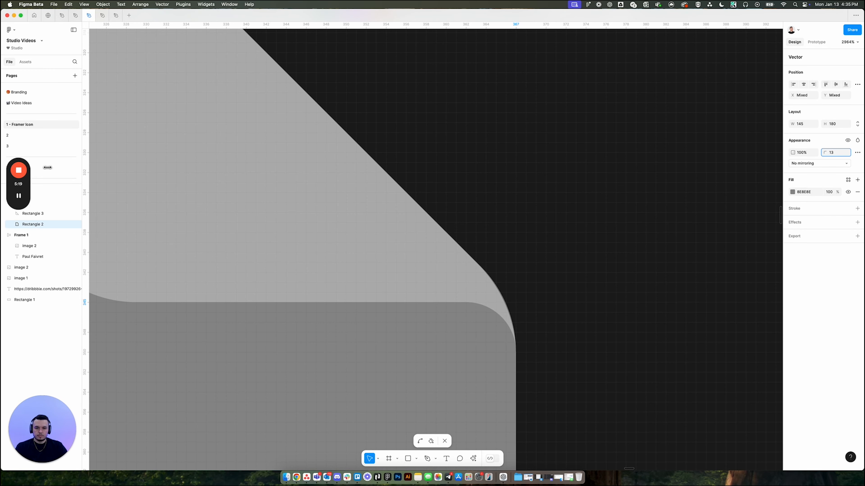
{"action": "scroll", "coordinate": [664, 203], "scroll_direction": "down", "scroll_amount": 6}
{"action": "key", "text": "Escape"}
{"action": "key", "text": "Escape"}
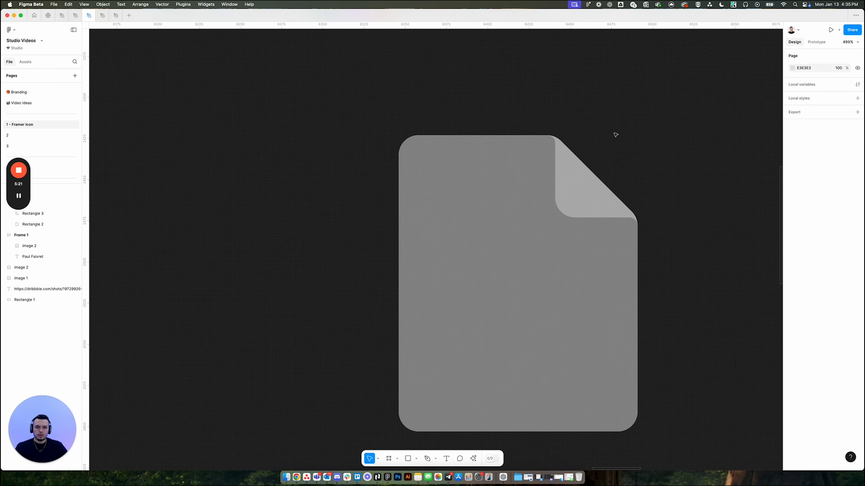
Step: Add a white inside stroke of 1 to the page shape
{"action": "scroll", "coordinate": [612, 132], "scroll_direction": "down", "scroll_amount": 3}
{"action": "left_click", "coordinate": [564, 235]}
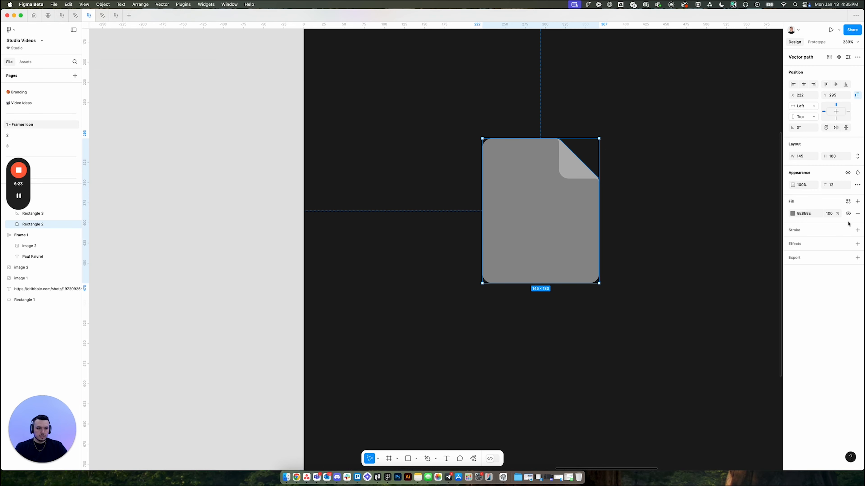
{"action": "left_click", "coordinate": [857, 230]}
{"action": "scroll", "coordinate": [633, 191], "scroll_direction": "up", "scroll_amount": 2}
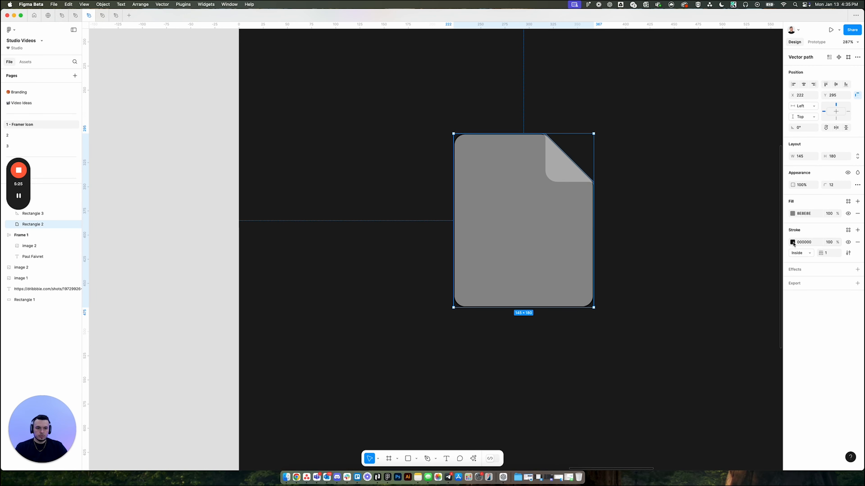
{"action": "left_click", "coordinate": [792, 242]}
{"action": "left_click", "coordinate": [639, 139]}
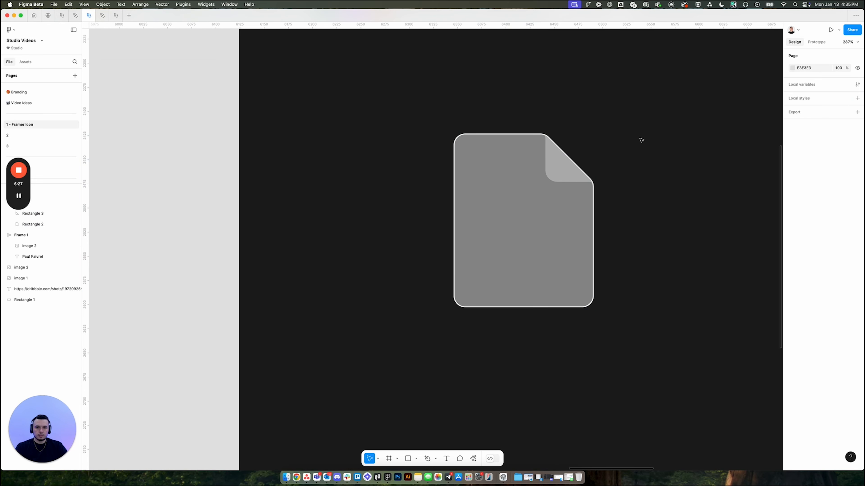
Step: Examine the outline of the page and fold on the reference card's file icon and compare it with the vector version
{"action": "scroll", "coordinate": [648, 147], "scroll_direction": "right", "scroll_amount": 1}
{"action": "left_click", "coordinate": [556, 176]}
{"action": "scroll", "coordinate": [584, 175], "scroll_direction": "up", "scroll_amount": 2}
{"action": "left_click", "coordinate": [657, 168]}
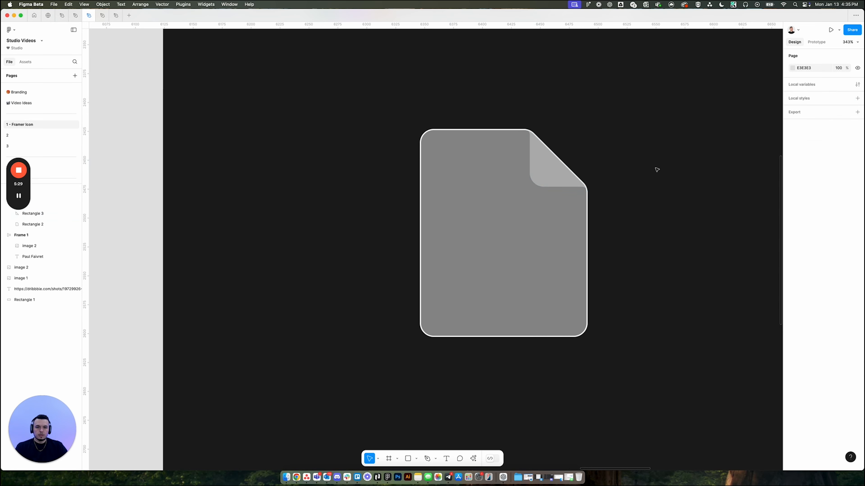
{"action": "scroll", "coordinate": [486, 133], "scroll_direction": "down", "scroll_amount": 5}
{"action": "scroll", "coordinate": [392, 155], "scroll_direction": "left", "scroll_amount": 8}
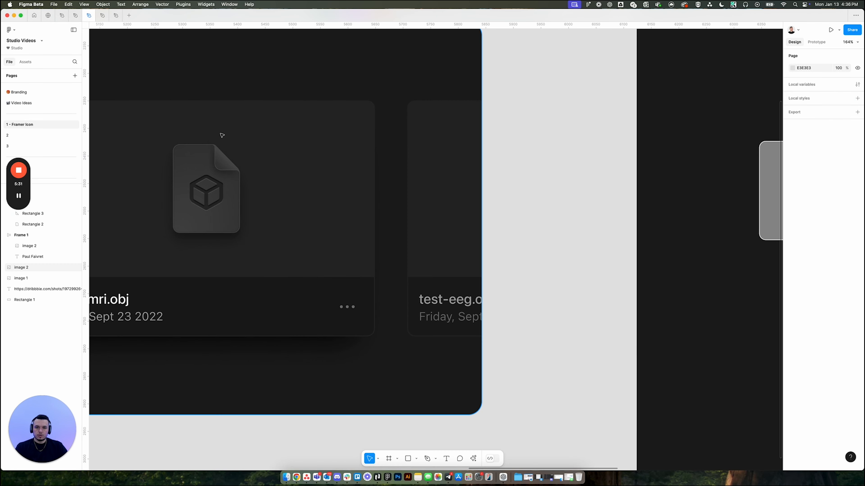
{"action": "scroll", "coordinate": [265, 133], "scroll_direction": "up", "scroll_amount": 5}
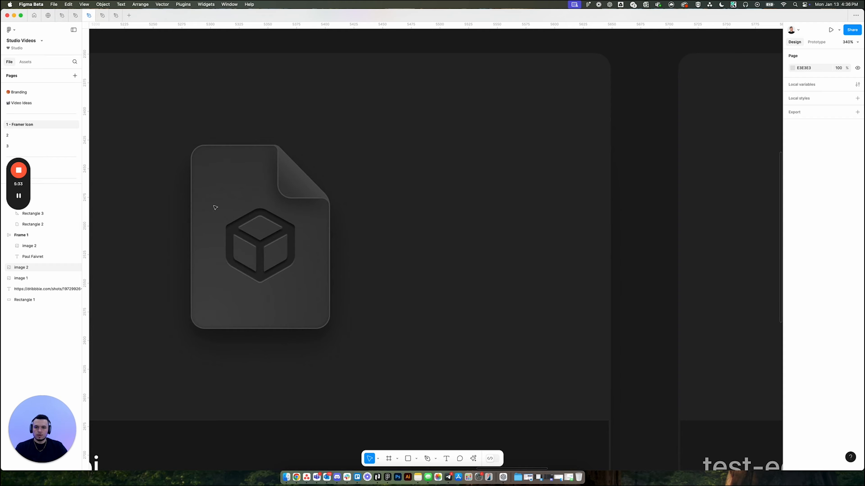
{"action": "scroll", "coordinate": [289, 215], "scroll_direction": "down", "scroll_amount": 5}
{"action": "scroll", "coordinate": [363, 220], "scroll_direction": "right", "scroll_amount": 8}
{"action": "scroll", "coordinate": [512, 193], "scroll_direction": "up", "scroll_amount": 5}
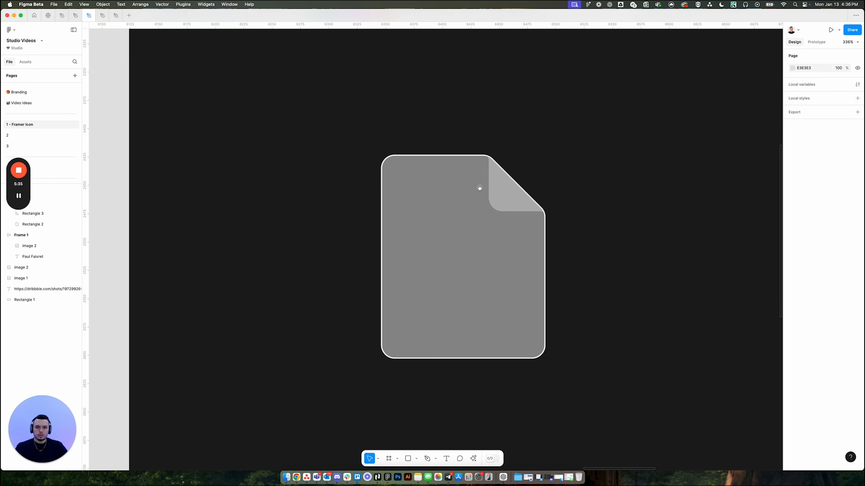
Step: Remove the white stroke from the page shape
{"action": "left_click", "coordinate": [479, 188]}
{"action": "left_click", "coordinate": [857, 242]}
{"action": "left_click", "coordinate": [579, 215]}
Step: Duplicate the page and fold shapes together and place the copy beside the original at the same Y of 295
{"action": "left_click", "coordinate": [488, 206]}
{"action": "left_click", "coordinate": [493, 201], "text": "shift"}
{"action": "scroll", "coordinate": [442, 189], "scroll_direction": "down", "scroll_amount": 3}
{"action": "left_click_drag", "start_coordinate": [447, 215], "coordinate": [623, 218], "text": "alt"}
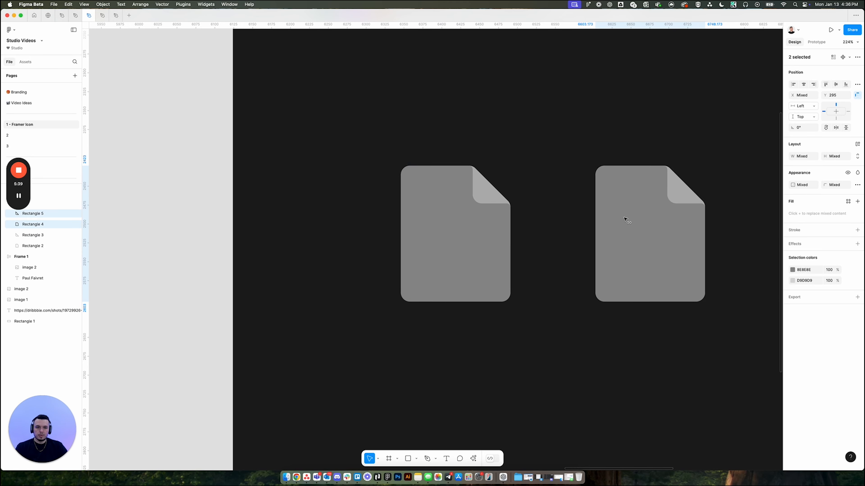
{"action": "scroll", "coordinate": [541, 228], "scroll_direction": "right", "scroll_amount": 3}
{"action": "scroll", "coordinate": [589, 205], "scroll_direction": "up", "scroll_amount": 3}
{"action": "key", "text": "Escape"}
Step: Add a black centered stroke of 1 to both the fold and the page shape of the copied icon
{"action": "left_click", "coordinate": [559, 206]}
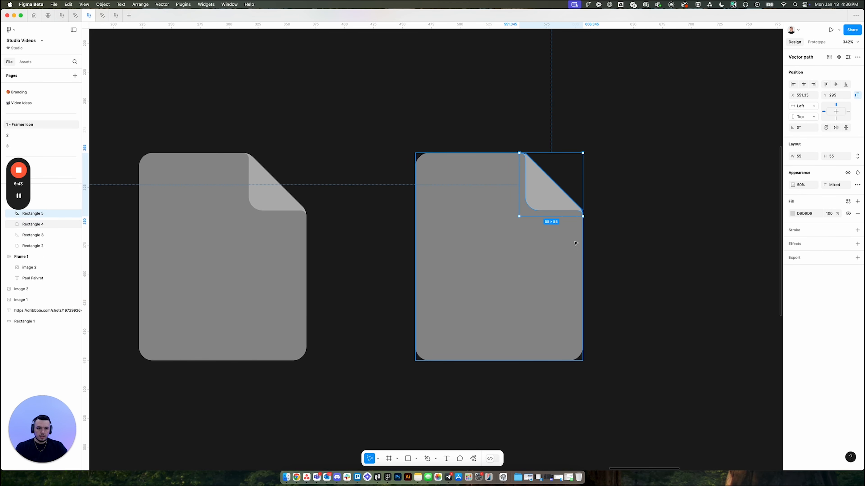
{"action": "left_click", "coordinate": [858, 233]}
{"action": "left_click", "coordinate": [562, 253], "text": "shift"}
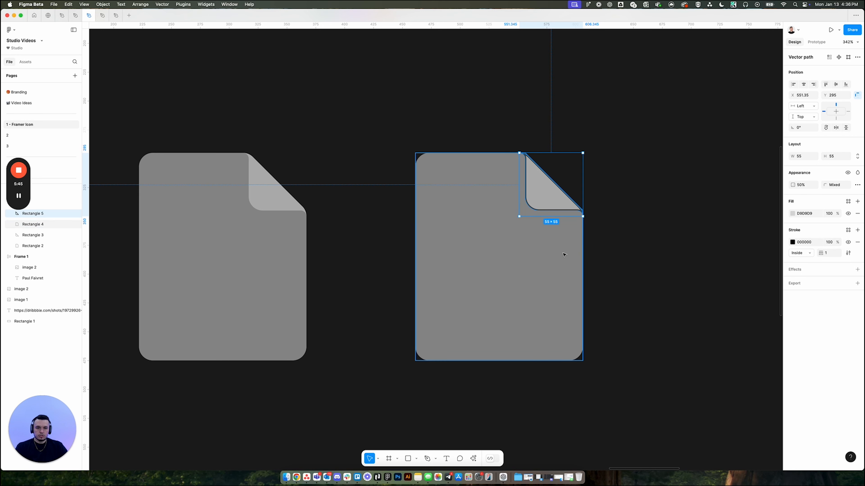
{"action": "left_click", "coordinate": [827, 254]}
{"action": "left_click", "coordinate": [548, 239]}
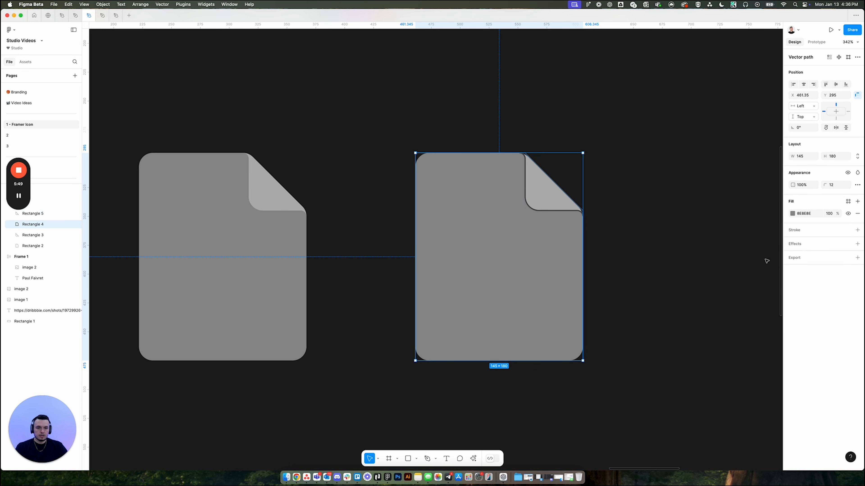
{"action": "left_click", "coordinate": [857, 231]}
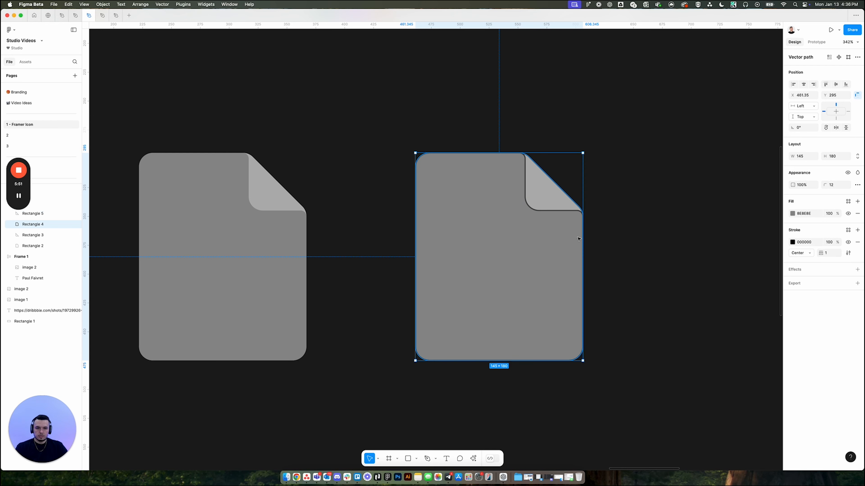
Step: Remove the fills from the copied page and fold shapes and flatten the two into a single outline vector
{"action": "left_click", "coordinate": [556, 199], "text": "shift"}
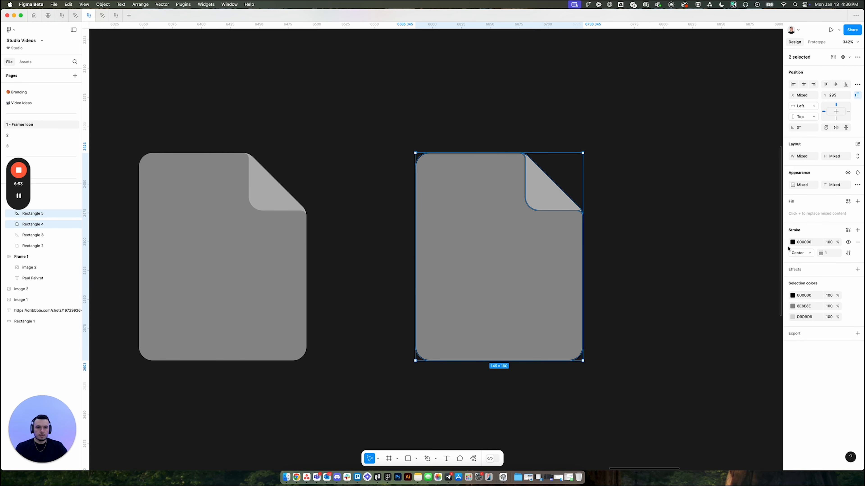
{"action": "left_click", "coordinate": [858, 202]}
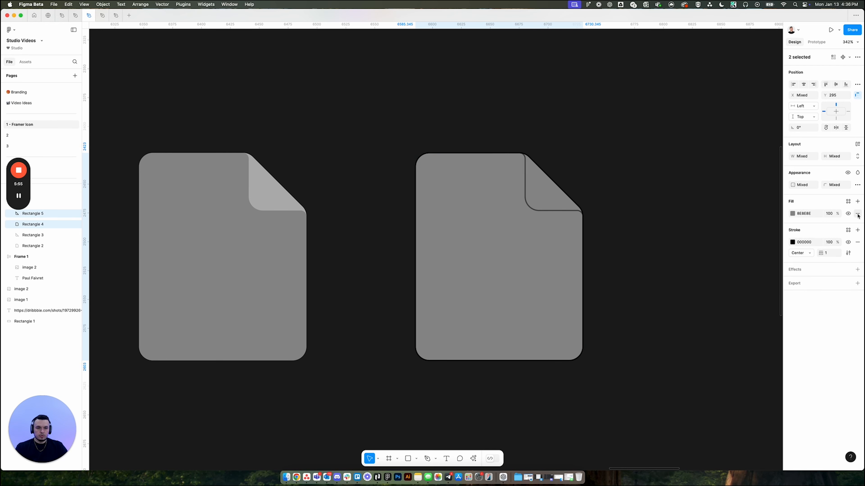
{"action": "left_click", "coordinate": [857, 214]}
{"action": "key", "text": "super+e"}
Step: Set the flattened outline's stroke color to white, FFFFFF
{"action": "left_click", "coordinate": [648, 222]}
{"action": "left_click_drag", "start_coordinate": [628, 236], "coordinate": [691, 240]}
{"action": "left_click_drag", "start_coordinate": [698, 237], "coordinate": [619, 199]}
{"action": "left_click", "coordinate": [792, 228]}
{"action": "left_click_drag", "start_coordinate": [736, 259], "coordinate": [591, 150]}
Step: Place the white outline exactly over the original file icon at X 222, Y 295
{"action": "left_click_drag", "start_coordinate": [622, 120], "coordinate": [541, 232]}
{"action": "scroll", "coordinate": [541, 232], "scroll_direction": "left", "scroll_amount": 3}
{"action": "left_click_drag", "start_coordinate": [664, 251], "coordinate": [391, 251]}
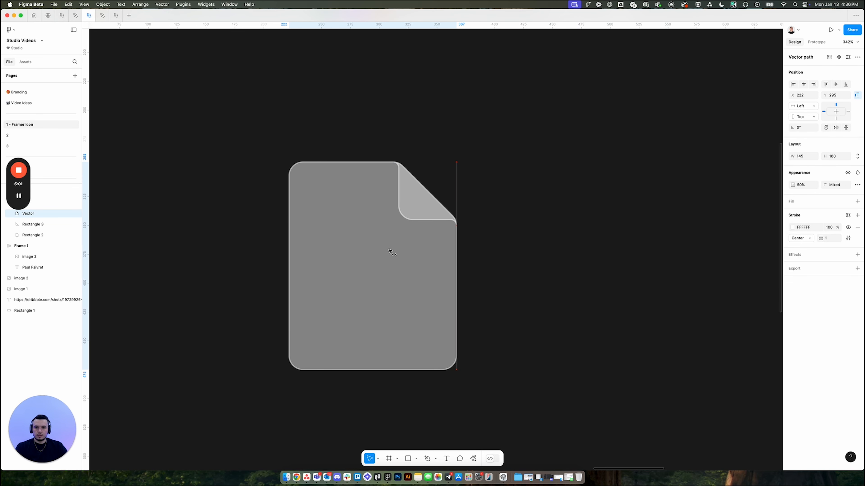
Step: Draw a white freehand pencil arrow pointing at the folded corner of the reference card's file icon
{"action": "left_click", "coordinate": [527, 241]}
{"action": "scroll", "coordinate": [651, 231], "scroll_direction": "left", "scroll_amount": 5}
{"action": "scroll", "coordinate": [655, 234], "scroll_direction": "down", "scroll_amount": 3}
{"action": "scroll", "coordinate": [655, 233], "scroll_direction": "down", "scroll_amount": 3}
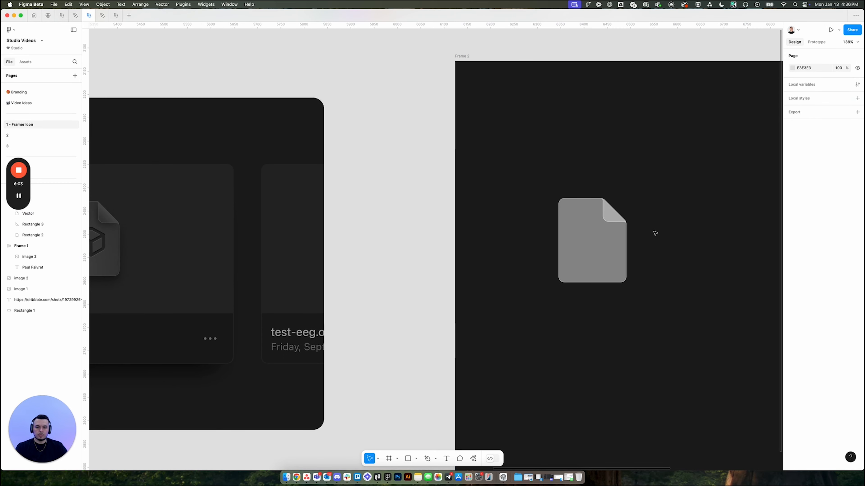
{"action": "scroll", "coordinate": [523, 254], "scroll_direction": "left", "scroll_amount": 5}
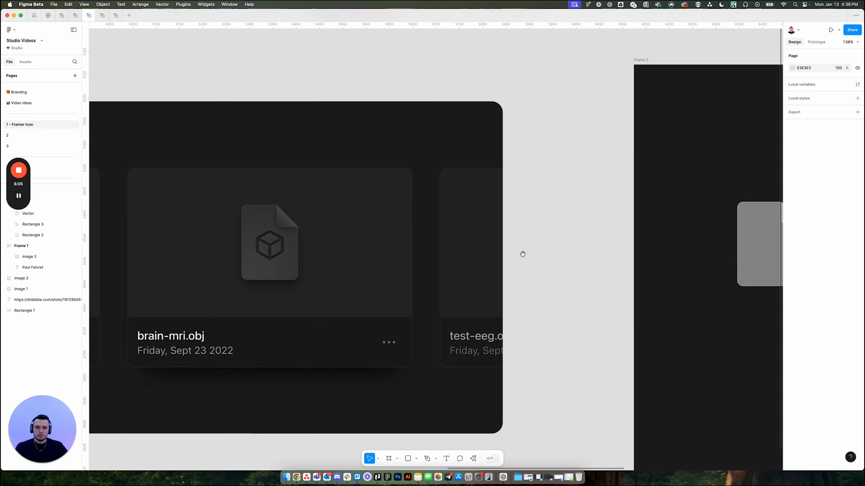
{"action": "scroll", "coordinate": [229, 239], "scroll_direction": "up", "scroll_amount": 5}
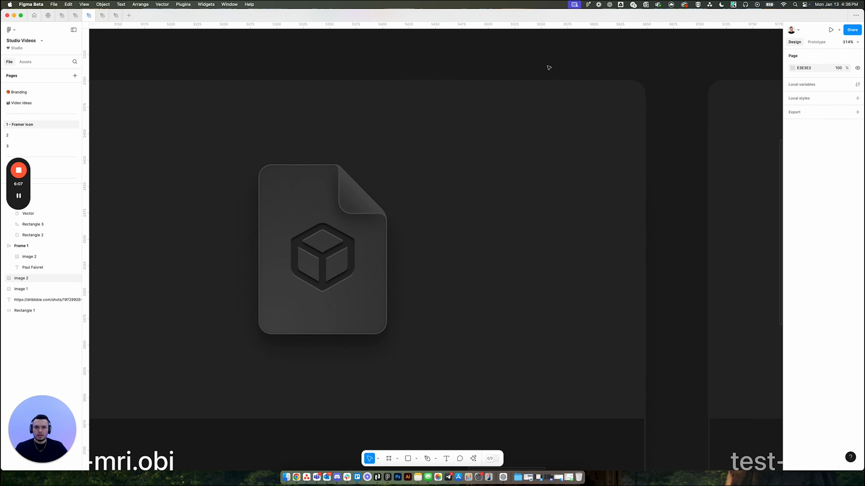
{"action": "key", "text": "p"}
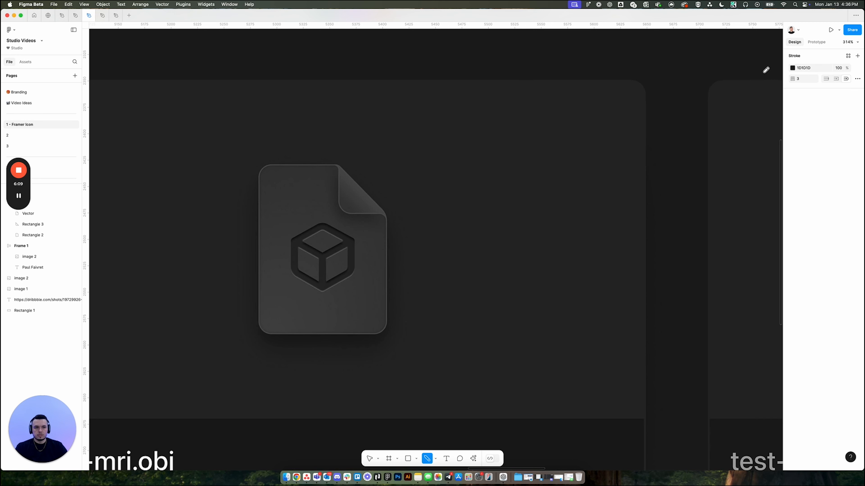
{"action": "left_click", "coordinate": [792, 69]}
{"action": "left_click_drag", "start_coordinate": [729, 115], "coordinate": [701, 87]}
{"action": "mouse_move", "coordinate": [429, 135]}
{"action": "left_mouse_down"}
{"action": "mouse_move", "coordinate": [367, 178]}
{"action": "mouse_move", "coordinate": [409, 171]}
{"action": "left_mouse_up"}
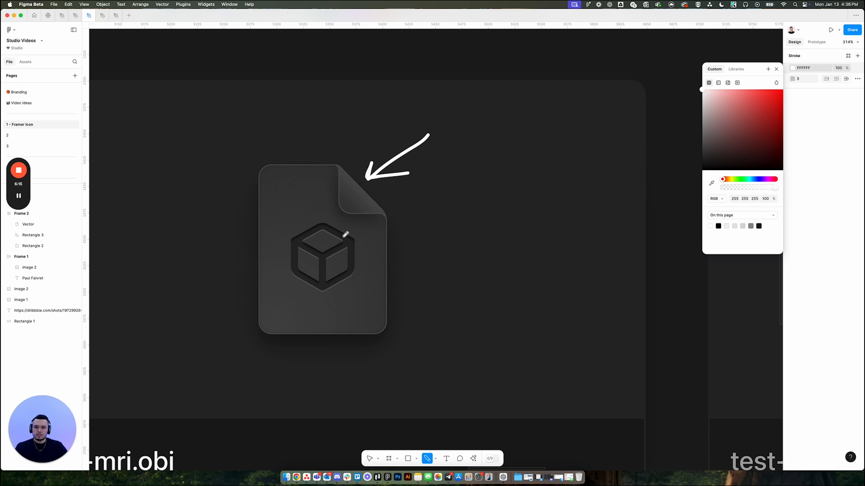
Step: Draw white freehand marks across the reference icon's page, a swirl over its lower-left corner and a line around its shadow
{"action": "mouse_move", "coordinate": [336, 195]}
{"action": "left_mouse_down"}
{"action": "mouse_move", "coordinate": [312, 226]}
{"action": "mouse_move", "coordinate": [309, 261]}
{"action": "left_mouse_up"}
{"action": "left_click_drag", "start_coordinate": [340, 222], "coordinate": [319, 279]}
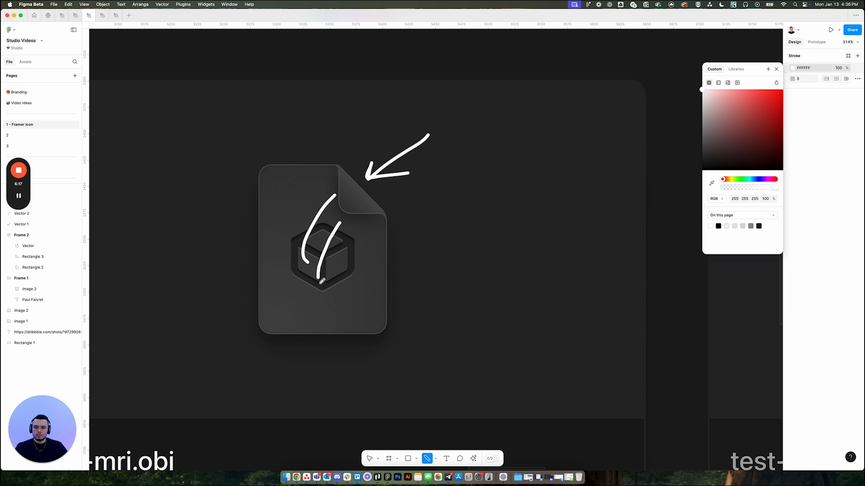
{"action": "left_click_drag", "start_coordinate": [362, 235], "coordinate": [344, 273]}
{"action": "mouse_move", "coordinate": [294, 295]}
{"action": "left_mouse_down"}
{"action": "mouse_move", "coordinate": [308, 293]}
{"action": "mouse_move", "coordinate": [235, 281]}
{"action": "left_mouse_up"}
{"action": "scroll", "coordinate": [374, 285], "scroll_direction": "down", "scroll_amount": 2}
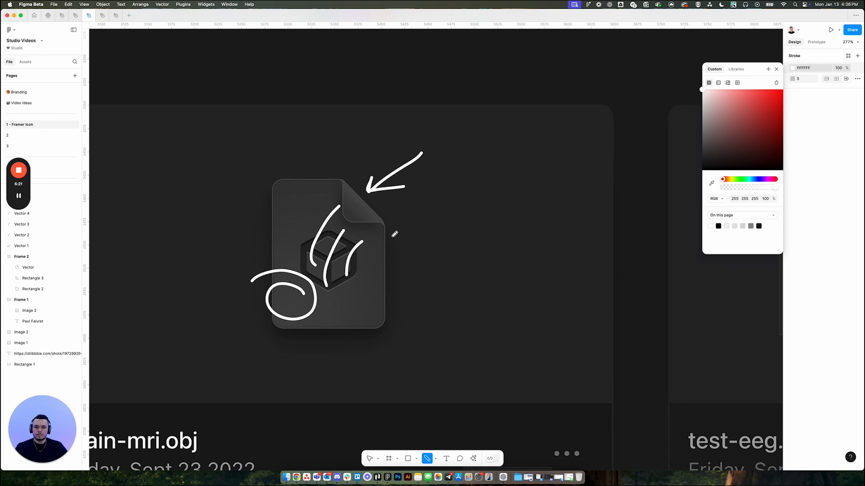
{"action": "mouse_move", "coordinate": [392, 228]}
{"action": "left_mouse_down"}
{"action": "mouse_move", "coordinate": [394, 339]}
{"action": "mouse_move", "coordinate": [326, 354]}
{"action": "mouse_move", "coordinate": [285, 334]}
{"action": "mouse_move", "coordinate": [269, 192]}
{"action": "left_mouse_up"}
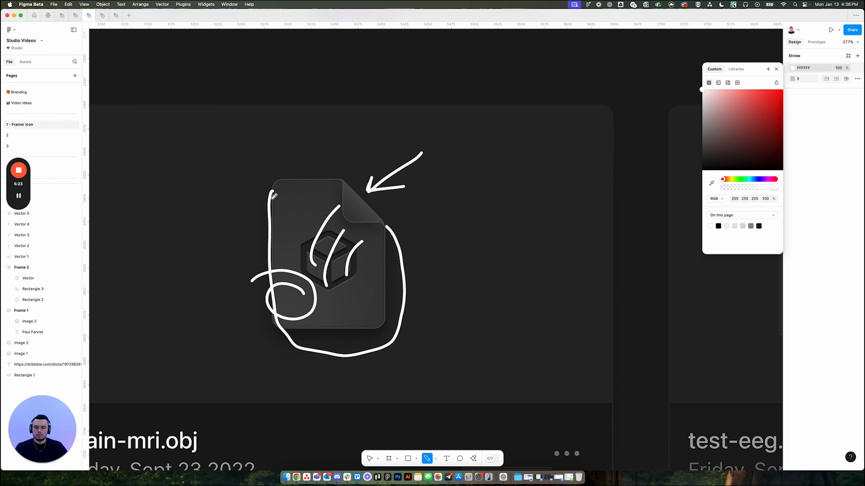
Step: Undo the freehand pencil marks on the reference icon and leave the drawing tool
{"action": "scroll", "coordinate": [286, 221], "scroll_direction": "down", "scroll_amount": 3}
{"action": "key", "text": "super+z"}
{"action": "key", "text": "super+z"}
{"action": "key", "text": "super+z"}
{"action": "key", "text": "super+z"}
{"action": "key", "text": "super+z"}
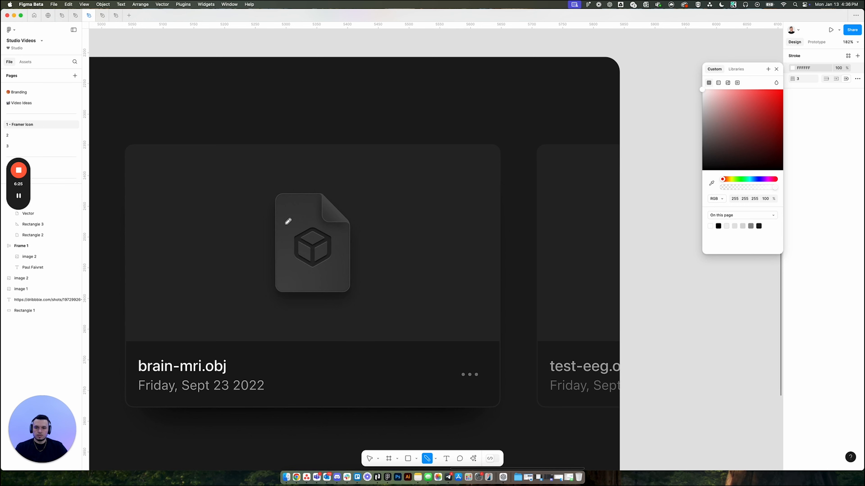
{"action": "key", "text": "Escape"}
Step: Set the opacity of the original icon's fold shape to 100%
{"action": "scroll", "coordinate": [287, 227], "scroll_direction": "down", "scroll_amount": 3}
{"action": "scroll", "coordinate": [548, 232], "scroll_direction": "right", "scroll_amount": 3}
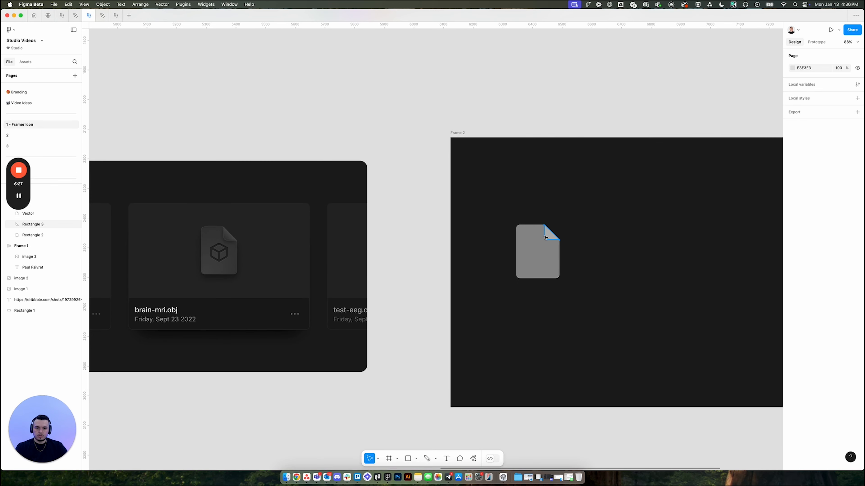
{"action": "scroll", "coordinate": [550, 236], "scroll_direction": "up", "scroll_amount": 5}
{"action": "left_click", "coordinate": [542, 235]}
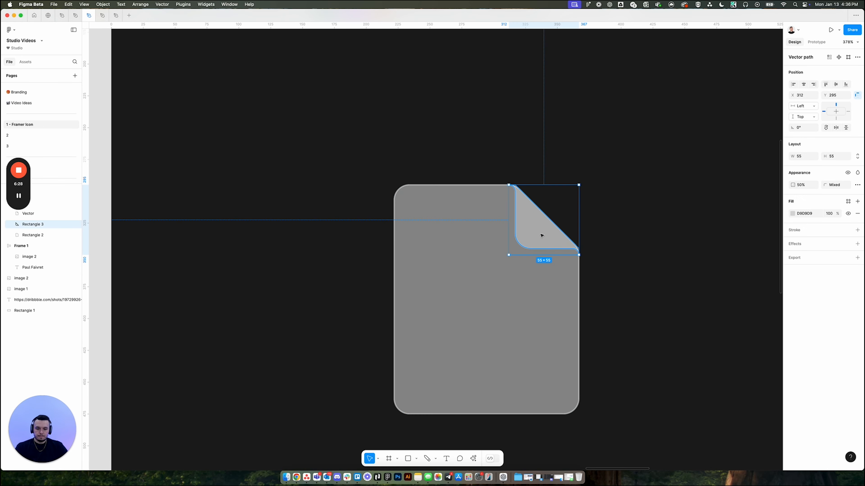
{"action": "key", "text": "0"}
{"action": "left_click", "coordinate": [600, 232]}
{"action": "left_click", "coordinate": [552, 230]}
{"action": "left_click", "coordinate": [606, 206]}
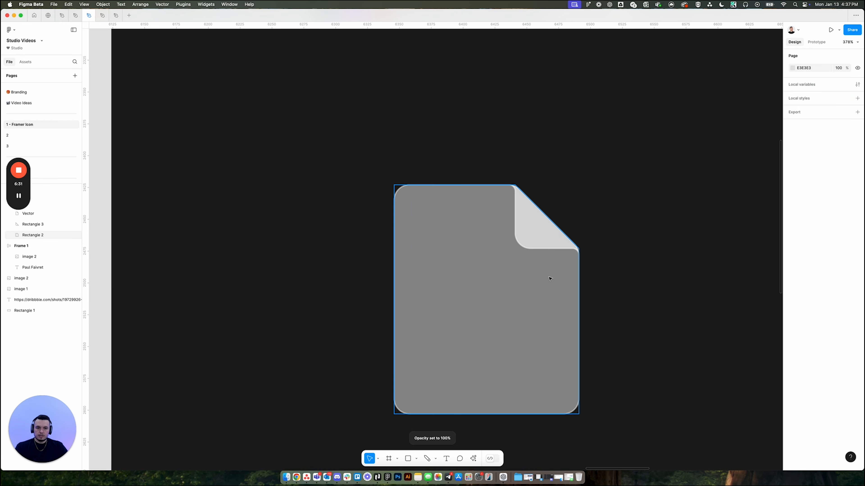
Step: Give the fold a linear gradient fill running from the middle of its diagonal edge to its rounded inner corner
{"action": "left_click", "coordinate": [506, 305]}
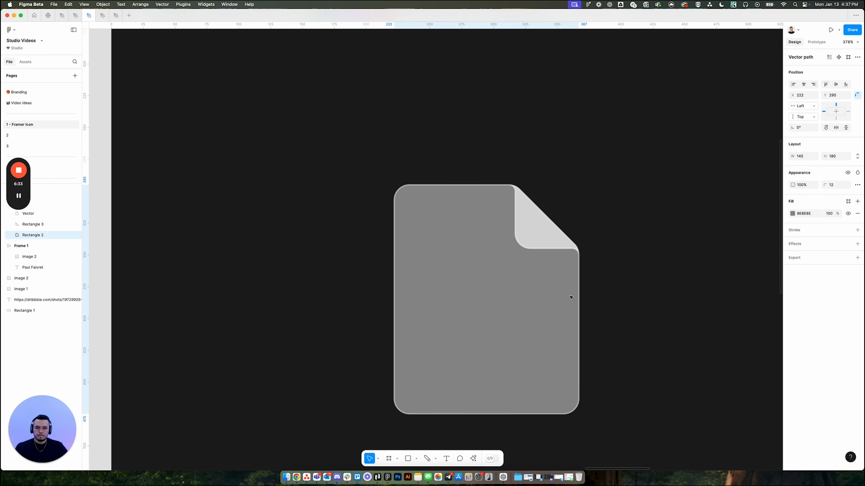
{"action": "left_click", "coordinate": [624, 252]}
{"action": "left_click", "coordinate": [532, 232]}
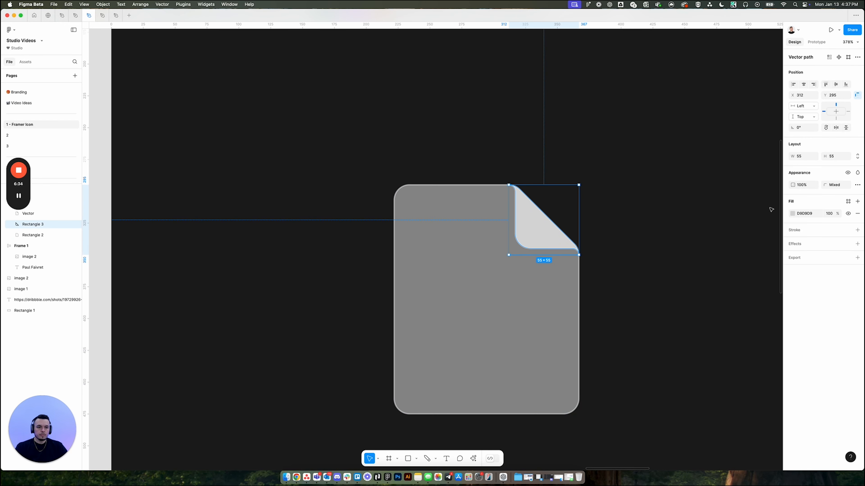
{"action": "left_click", "coordinate": [792, 214]}
{"action": "left_click", "coordinate": [719, 228]}
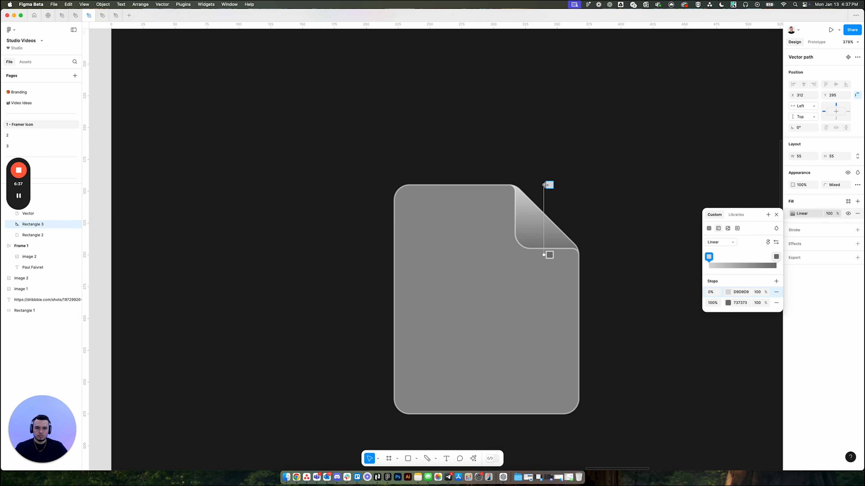
{"action": "left_click_drag", "start_coordinate": [544, 184], "coordinate": [550, 218]}
{"action": "left_click_drag", "start_coordinate": [542, 255], "coordinate": [518, 245]}
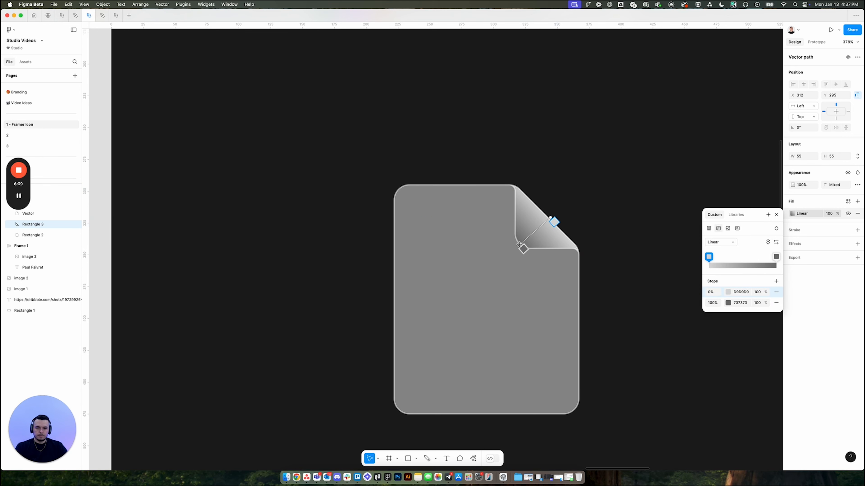
Step: Fine-tune the start point of the fold's gradient on its diagonal edge
{"action": "scroll", "coordinate": [551, 218], "scroll_direction": "down", "scroll_amount": 8}
{"action": "scroll", "coordinate": [551, 219], "scroll_direction": "up", "scroll_amount": 7}
{"action": "key", "text": "Escape"}
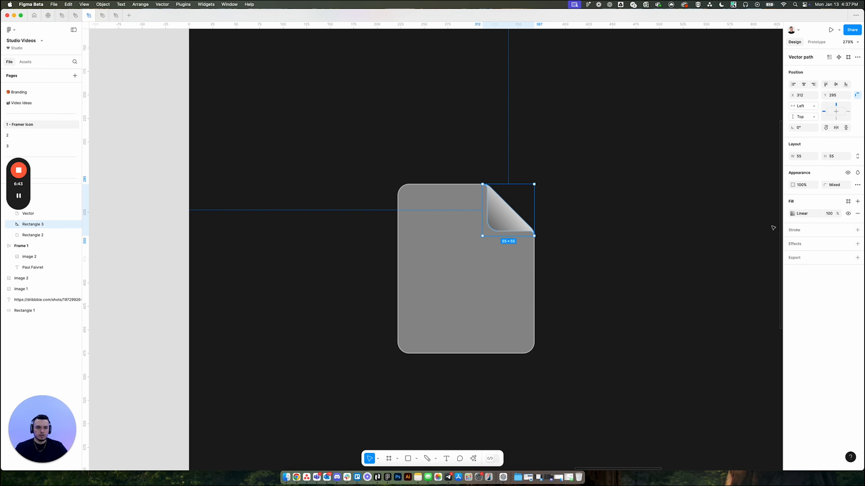
{"action": "left_click", "coordinate": [792, 214]}
{"action": "left_click_drag", "start_coordinate": [516, 208], "coordinate": [513, 206]}
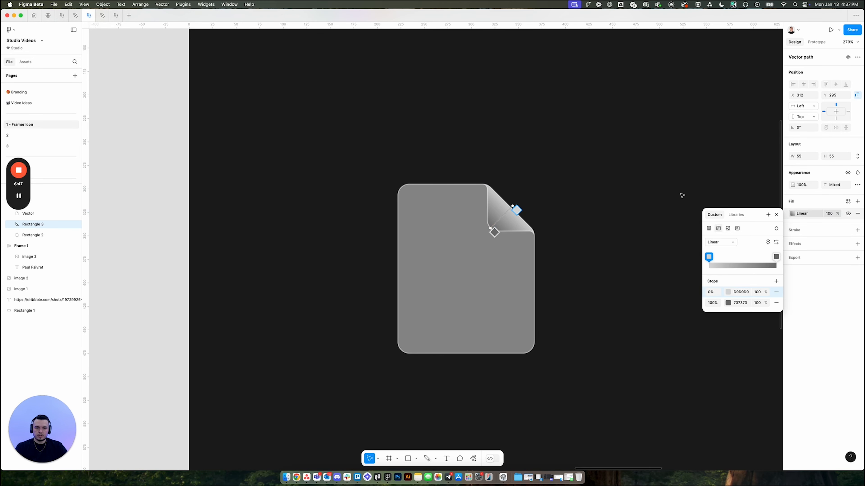
Step: Compare the fold with the reference icon and set both gradient stops to the frame's sampled background color, 1D1D1D
{"action": "scroll", "coordinate": [681, 196], "scroll_direction": "down", "scroll_amount": 6}
{"action": "scroll", "coordinate": [410, 197], "scroll_direction": "up", "scroll_amount": 5}
{"action": "scroll", "coordinate": [412, 200], "scroll_direction": "down", "scroll_amount": 3}
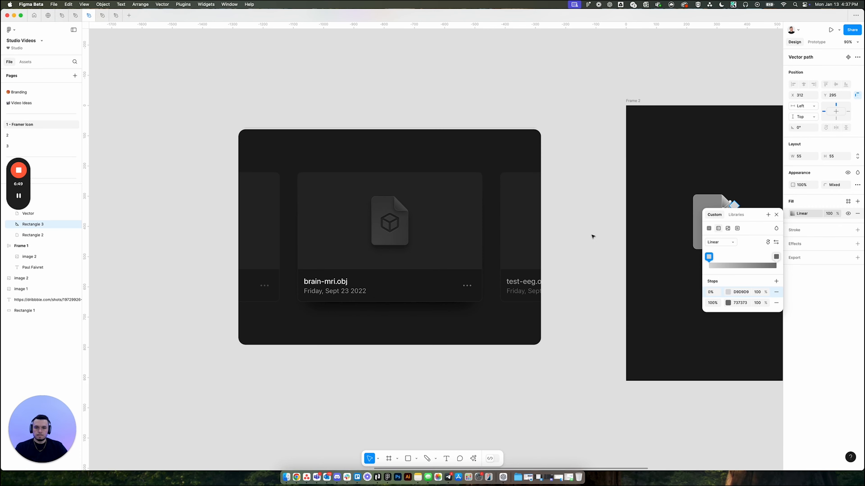
{"action": "key", "text": "Escape"}
{"action": "scroll", "coordinate": [592, 236], "scroll_direction": "right", "scroll_amount": 4}
{"action": "scroll", "coordinate": [622, 213], "scroll_direction": "up", "scroll_amount": 5}
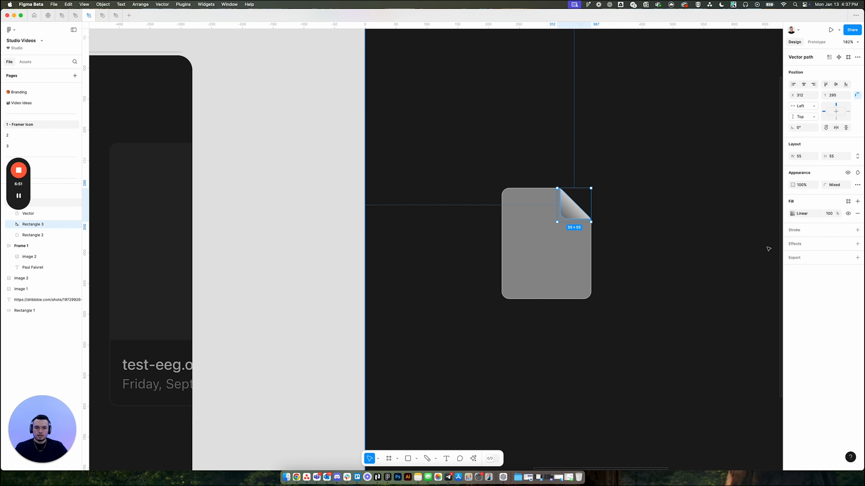
{"action": "left_click", "coordinate": [792, 213]}
{"action": "scroll", "coordinate": [531, 225], "scroll_direction": "up", "scroll_amount": 5}
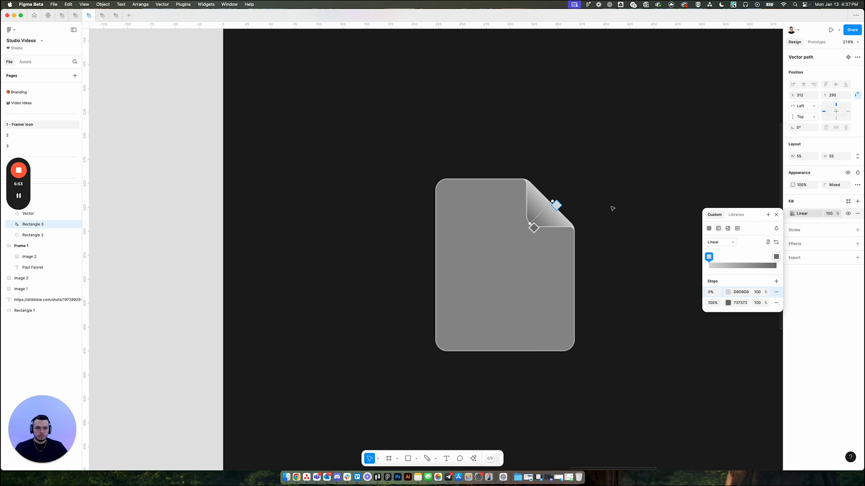
{"action": "key", "text": "i"}
{"action": "left_click", "coordinate": [578, 196]}
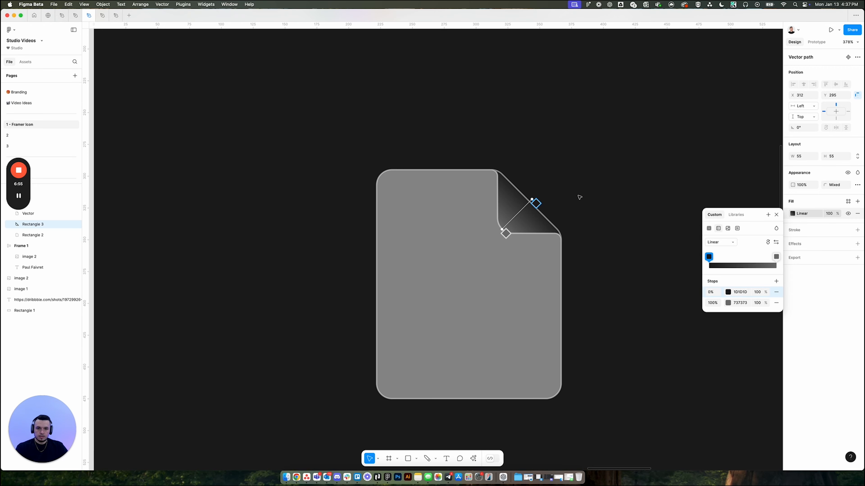
{"action": "left_click", "coordinate": [506, 233]}
{"action": "key", "text": "i"}
{"action": "left_click", "coordinate": [607, 214]}
Step: Lighten the fold gradient's 0% stop to 4C4C4C and extend its end point slightly past the inner corner
{"action": "left_click", "coordinate": [536, 204]}
{"action": "left_click", "coordinate": [727, 292]}
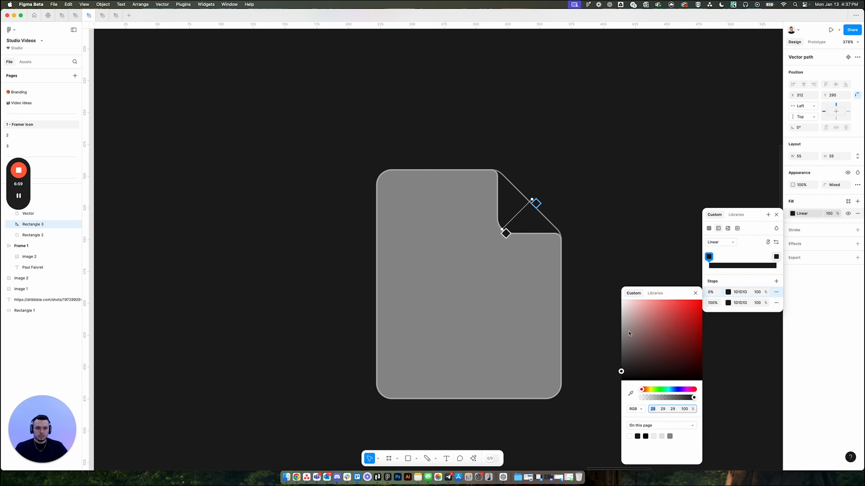
{"action": "left_click_drag", "start_coordinate": [622, 372], "coordinate": [610, 361]}
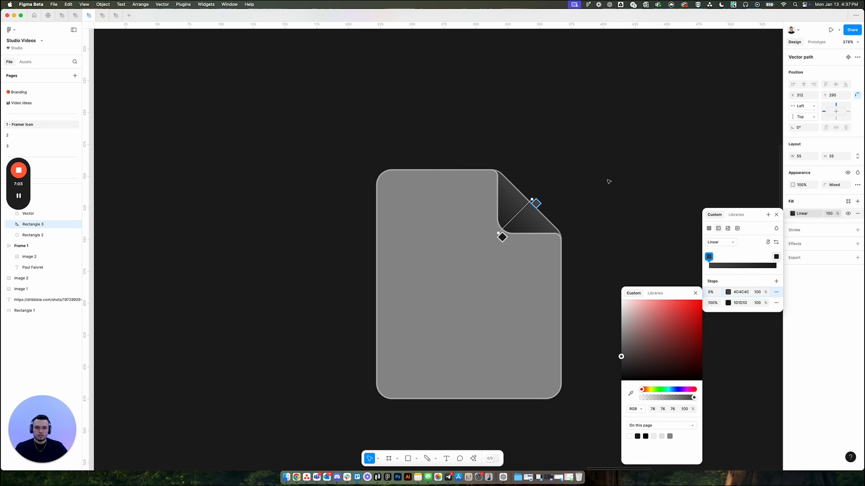
{"action": "left_click", "coordinate": [593, 188]}
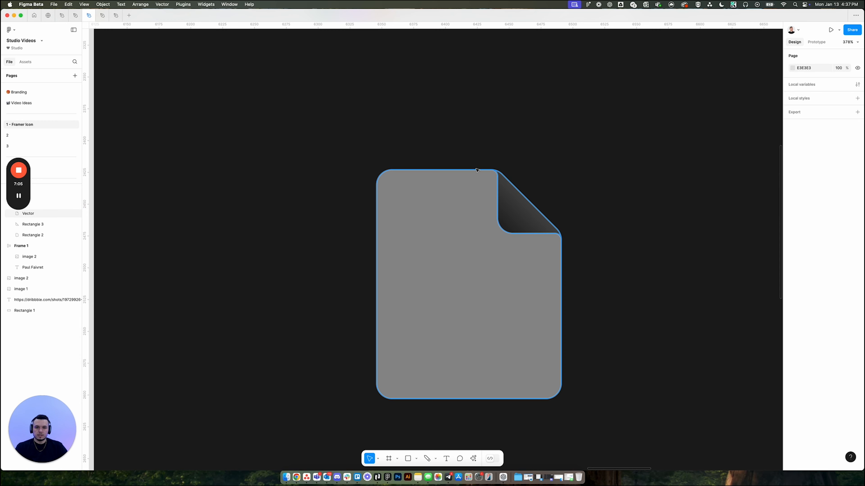
{"action": "left_click_drag", "start_coordinate": [478, 170], "coordinate": [633, 191]}
{"action": "key", "text": "super+z"}
{"action": "left_click", "coordinate": [564, 116]}
Step: Give the page shape a linear gradient fill running from the fold's diagonal edge to the page's bottom-left corner
{"action": "scroll", "coordinate": [544, 235], "scroll_direction": "left", "scroll_amount": 2}
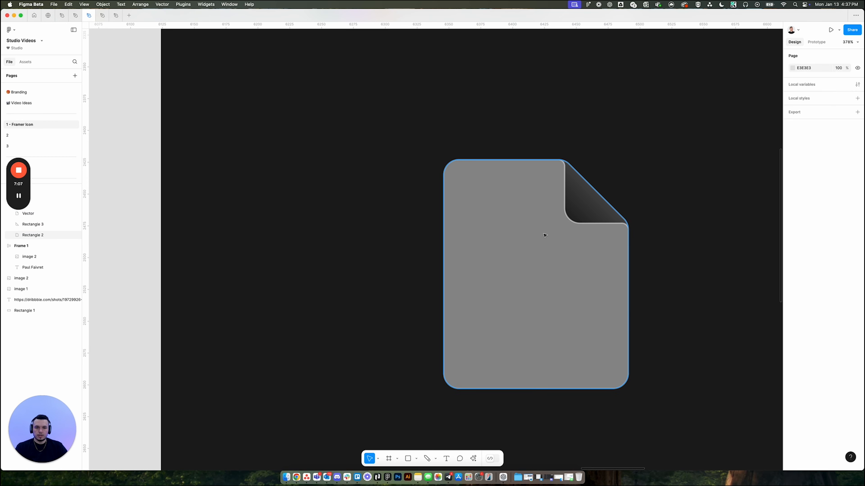
{"action": "left_click", "coordinate": [545, 236]}
{"action": "scroll", "coordinate": [545, 236], "scroll_direction": "down", "scroll_amount": 10}
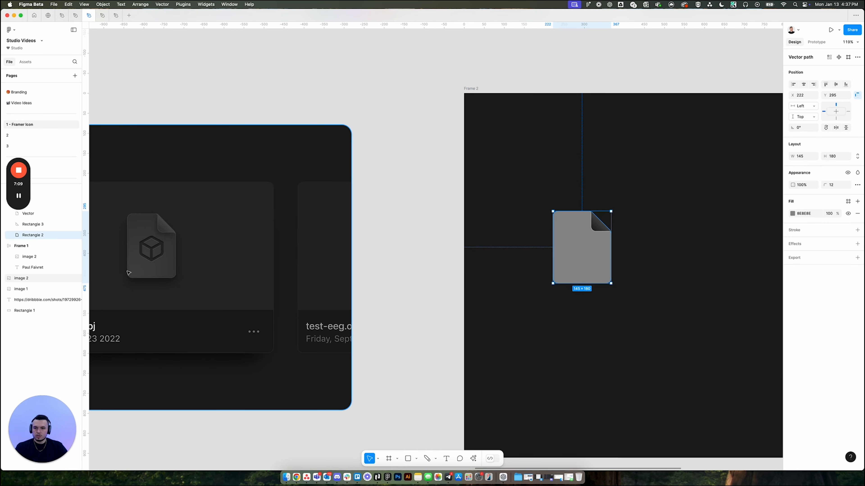
{"action": "scroll", "coordinate": [667, 218], "scroll_direction": "up", "scroll_amount": 5}
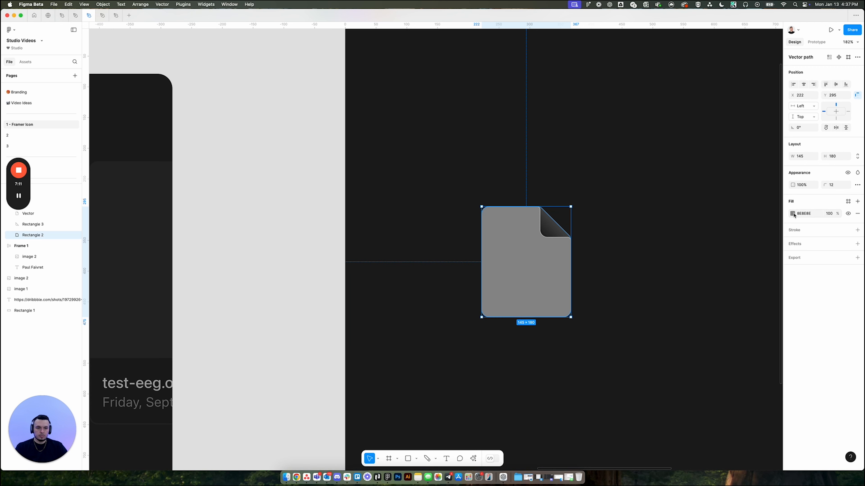
{"action": "left_click", "coordinate": [793, 214]}
{"action": "left_click", "coordinate": [719, 229]}
{"action": "left_click_drag", "start_coordinate": [525, 207], "coordinate": [555, 222]}
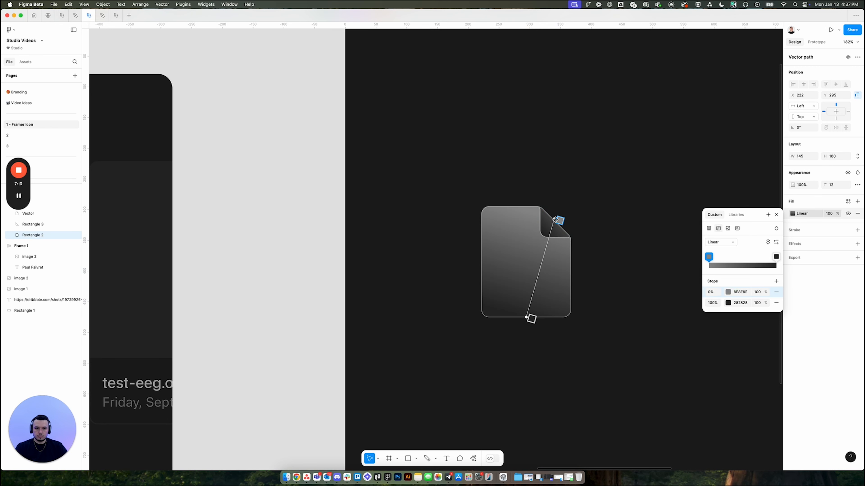
{"action": "left_click_drag", "start_coordinate": [524, 318], "coordinate": [487, 314]}
Step: Set the page gradient's 100% stop to 343434 and its 0% stop to 282828 by sampling shades from the page
{"action": "key", "text": "i"}
{"action": "left_click", "coordinate": [489, 306]}
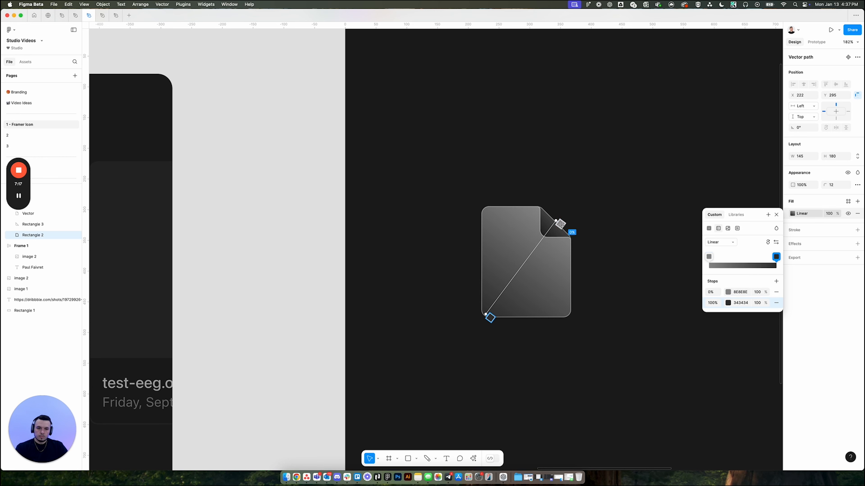
{"action": "left_click", "coordinate": [560, 224]}
{"action": "key", "text": "i"}
{"action": "left_click", "coordinate": [553, 231]}
Step: Lighten the page gradient's 100% stop to 434343 and darken its 0% stop to 252525
{"action": "left_click", "coordinate": [488, 315]}
{"action": "left_click", "coordinate": [728, 303]}
{"action": "left_click_drag", "start_coordinate": [627, 366], "coordinate": [619, 363]}
{"action": "left_click", "coordinate": [561, 225]}
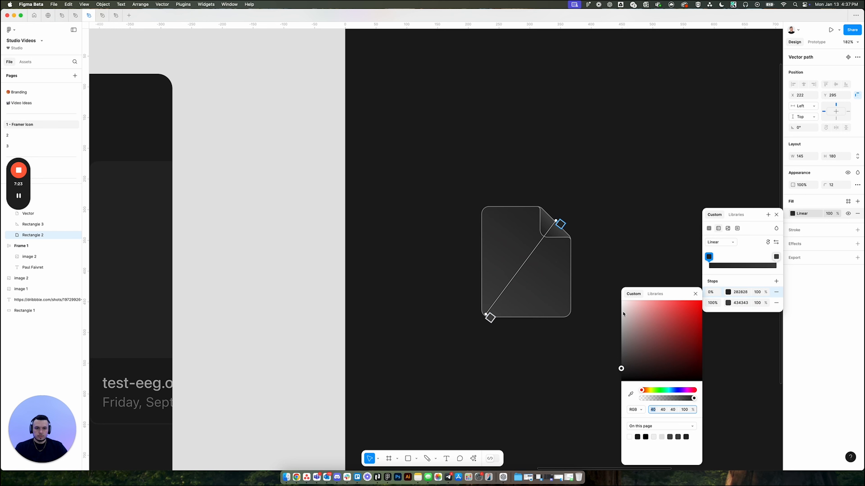
{"action": "left_click_drag", "start_coordinate": [623, 372], "coordinate": [619, 374]}
{"action": "left_click", "coordinate": [623, 178]}
{"action": "left_click", "coordinate": [624, 177]}
Step: Compare with the reference icon and add a drop shadow to the fold, offset leftward, with Y 7 and blur 13.5
{"action": "scroll", "coordinate": [625, 178], "scroll_direction": "down", "scroll_amount": 3}
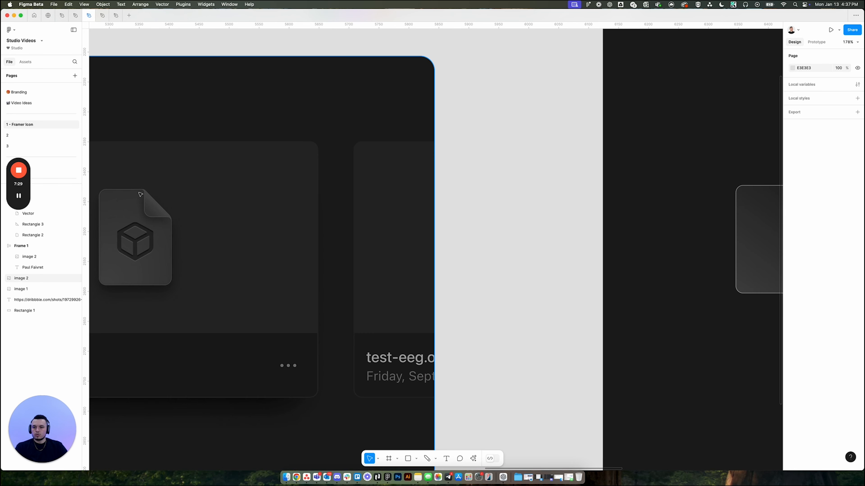
{"action": "left_click_drag", "start_coordinate": [624, 236], "coordinate": [288, 248]}
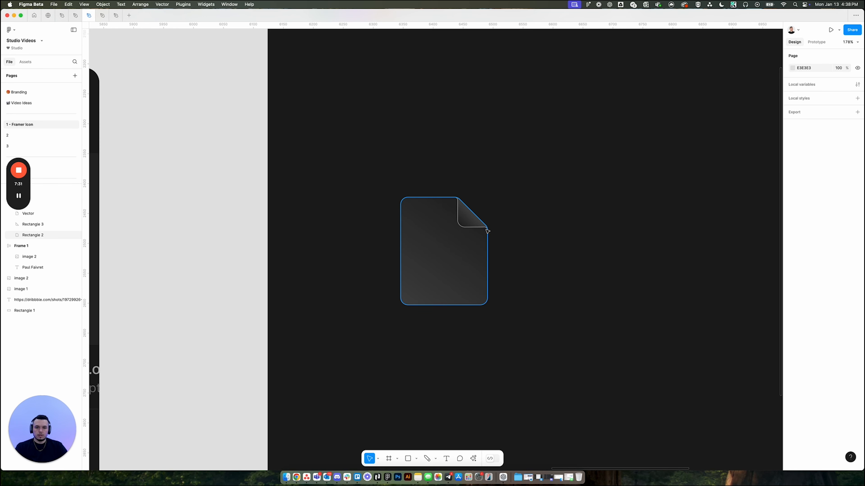
{"action": "scroll", "coordinate": [485, 226], "scroll_direction": "up", "scroll_amount": 5}
{"action": "left_click", "coordinate": [442, 216]}
{"action": "scroll", "coordinate": [475, 230], "scroll_direction": "up", "scroll_amount": 2}
{"action": "left_click", "coordinate": [857, 244]}
{"action": "left_click", "coordinate": [792, 256]}
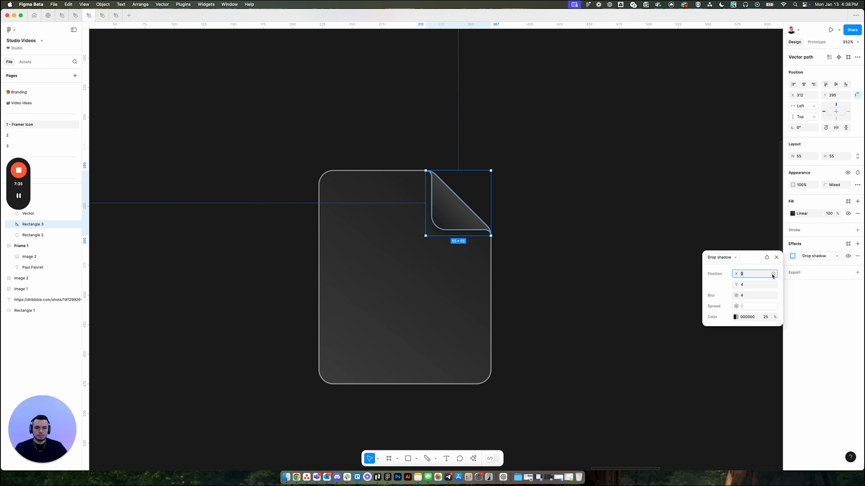
{"action": "left_click_drag", "start_coordinate": [738, 284], "coordinate": [738, 284]}
{"action": "left_click_drag", "start_coordinate": [740, 285], "coordinate": [798, 293]}
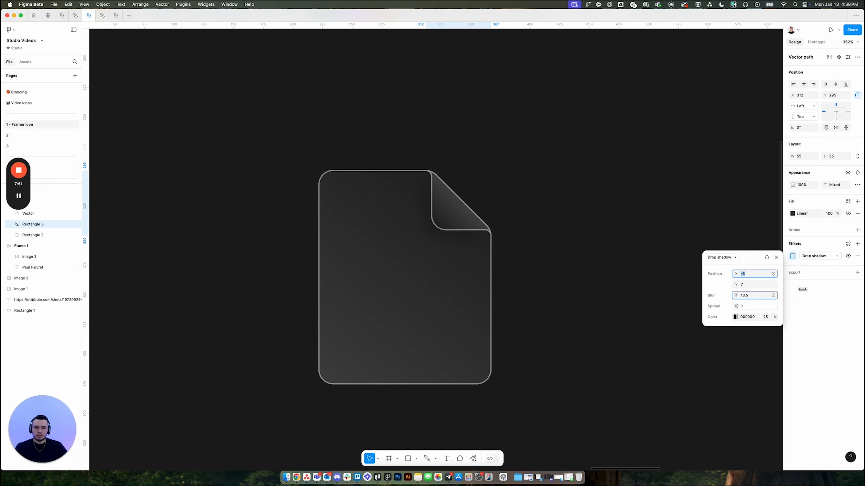
Step: Compare the icon with the reference and set the outline's stroke weight to 0.75
{"action": "scroll", "coordinate": [642, 260], "scroll_direction": "down", "scroll_amount": 3}
{"action": "left_click", "coordinate": [574, 326]}
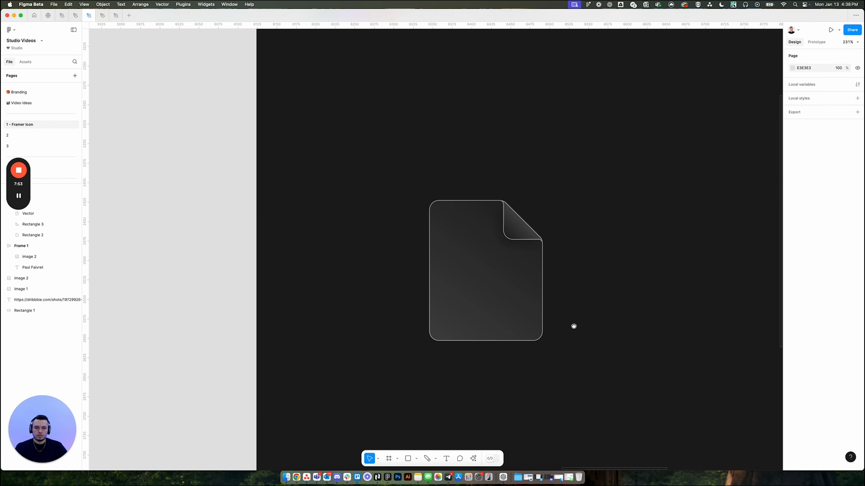
{"action": "scroll", "coordinate": [602, 315], "scroll_direction": "down", "scroll_amount": 3}
{"action": "scroll", "coordinate": [590, 282], "scroll_direction": "up", "scroll_amount": 8}
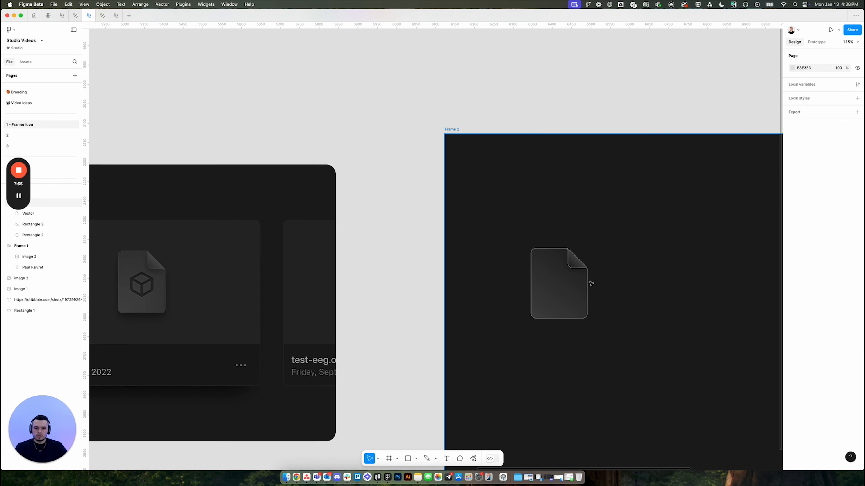
{"action": "left_click", "coordinate": [579, 251]}
{"action": "scroll", "coordinate": [586, 252], "scroll_direction": "down", "scroll_amount": 3}
{"action": "scroll", "coordinate": [749, 253], "scroll_direction": "right", "scroll_amount": 2}
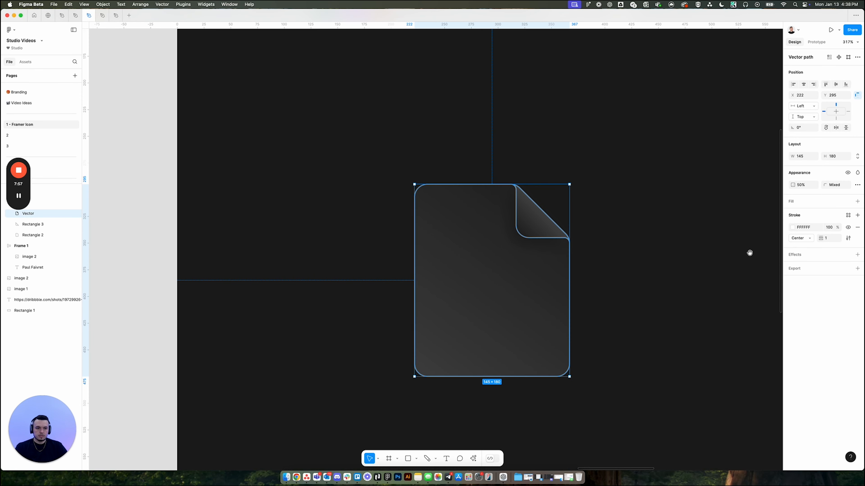
{"action": "left_click", "coordinate": [830, 240]}
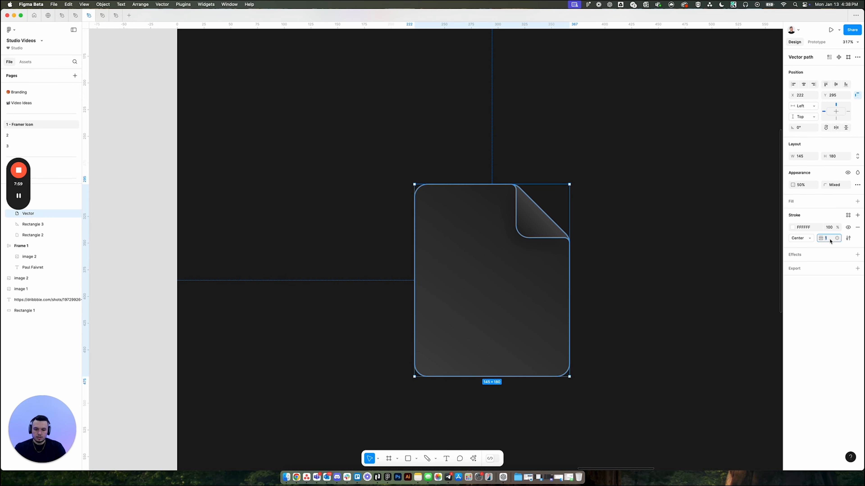
{"action": "key", "text": "Return"}
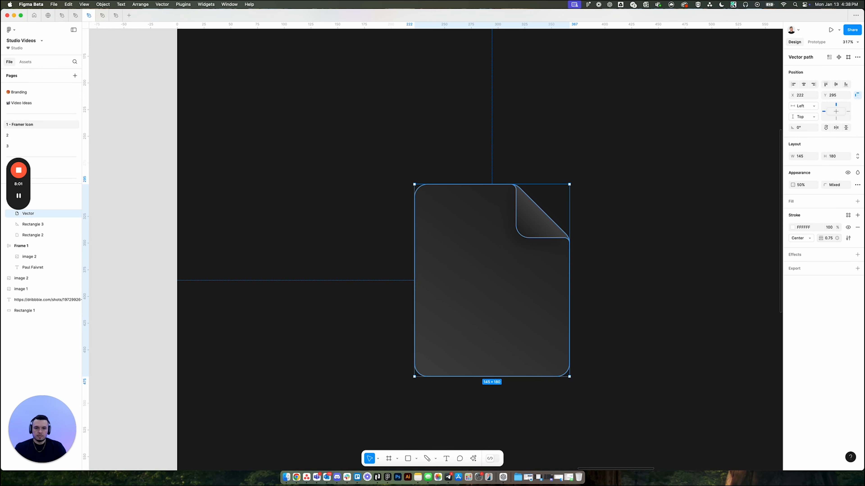
Step: Change the outline's stroke to a linear gradient and set its 100% stop to 5F5F5F, starting from a shade sampled at the page's bottom
{"action": "left_click", "coordinate": [579, 274]}
{"action": "left_click", "coordinate": [570, 274]}
{"action": "left_click", "coordinate": [793, 228]}
{"action": "left_click", "coordinate": [719, 242]}
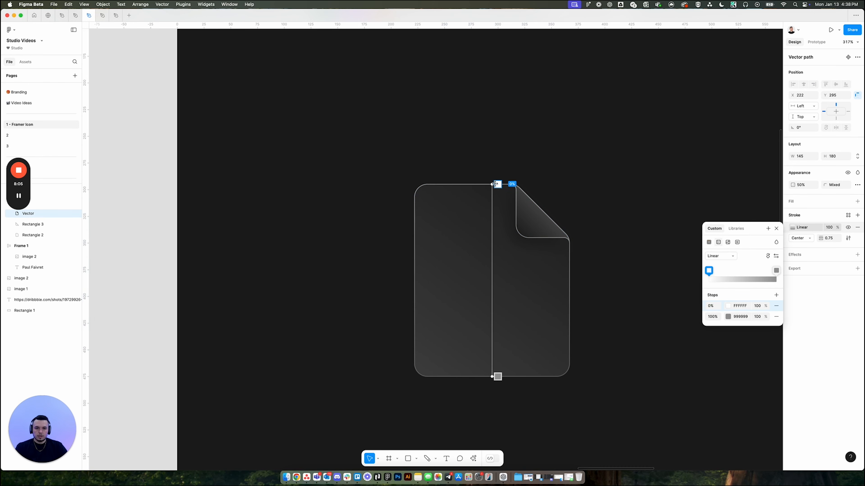
{"action": "left_click", "coordinate": [498, 377]}
{"action": "key", "text": "i"}
{"action": "left_click", "coordinate": [513, 375]}
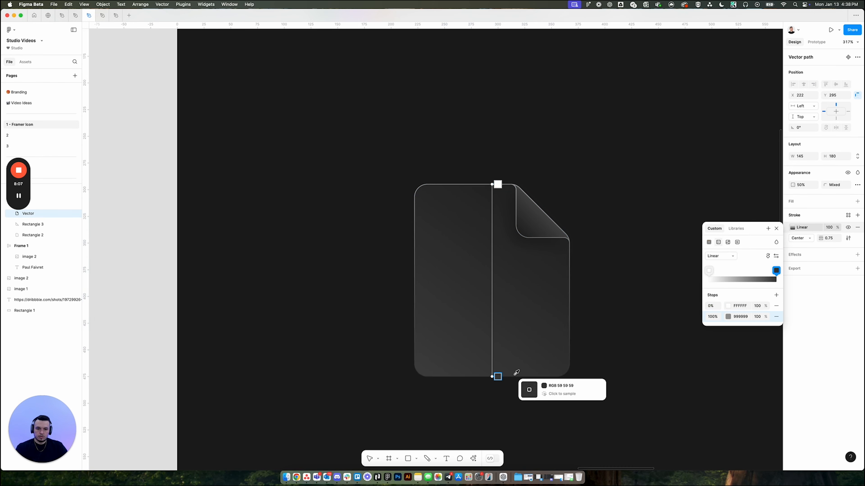
{"action": "left_click", "coordinate": [729, 317]}
{"action": "left_click_drag", "start_coordinate": [620, 360], "coordinate": [615, 357]}
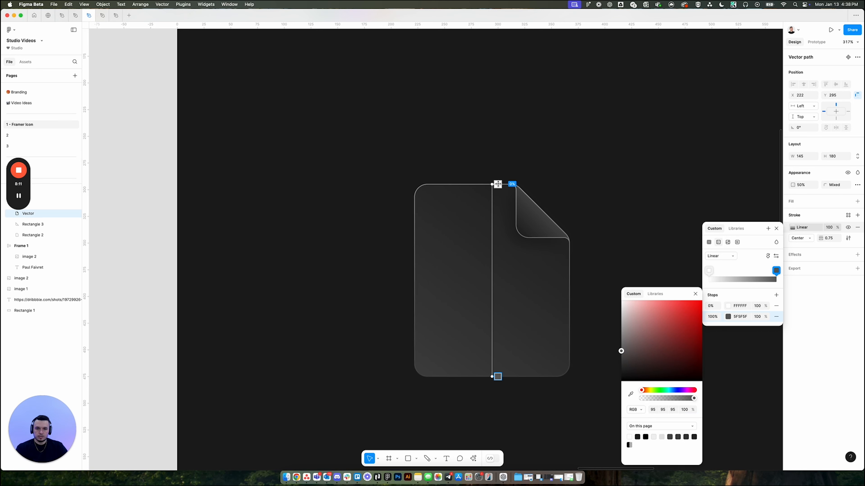
Step: Set the stroke gradient's 0% stop to 555555, starting from a shade sampled near the page's top
{"action": "left_click", "coordinate": [497, 184]}
{"action": "left_click", "coordinate": [630, 395]}
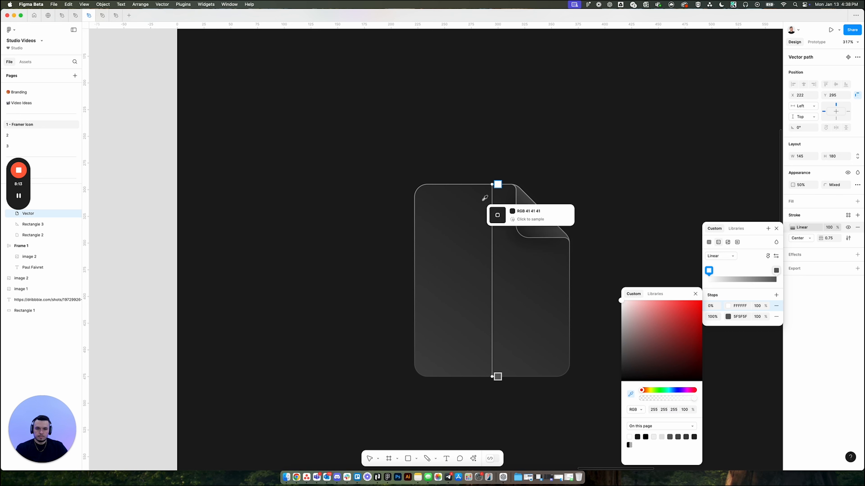
{"action": "left_click", "coordinate": [485, 199]}
{"action": "left_click_drag", "start_coordinate": [624, 368], "coordinate": [614, 359]}
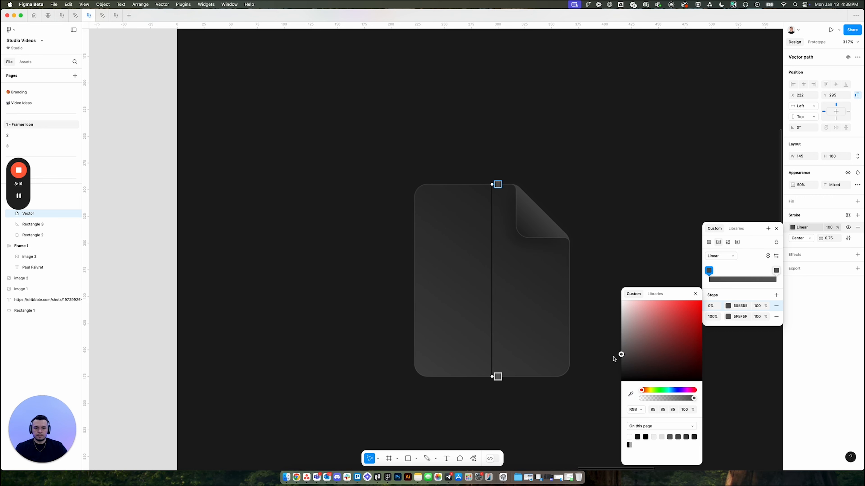
{"action": "left_click", "coordinate": [592, 200]}
Step: Draw a circle about 75 px wide over the bottom-left corner of the reference file icon
{"action": "scroll", "coordinate": [597, 199], "scroll_direction": "down", "scroll_amount": 5}
{"action": "left_click_drag", "start_coordinate": [414, 282], "coordinate": [585, 267]}
{"action": "scroll", "coordinate": [183, 227], "scroll_direction": "up", "scroll_amount": 5}
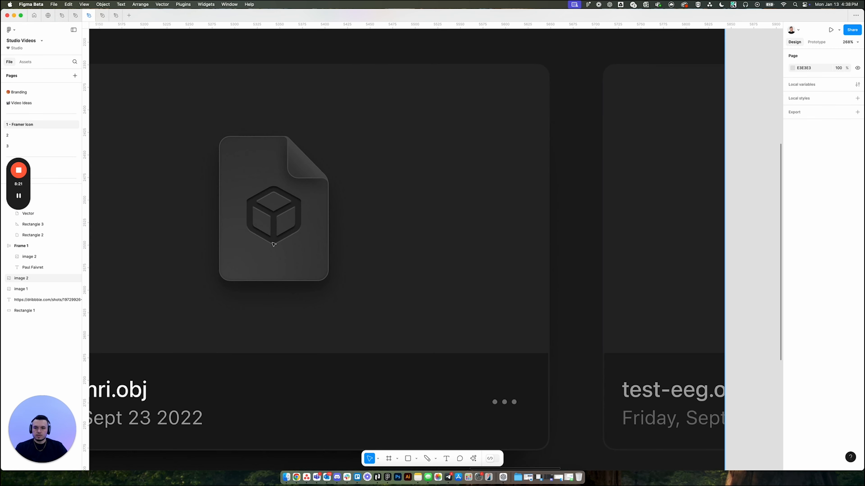
{"action": "scroll", "coordinate": [248, 257], "scroll_direction": "down", "scroll_amount": 1}
{"action": "key", "text": "o"}
{"action": "left_click_drag", "start_coordinate": [233, 269], "coordinate": [266, 274]}
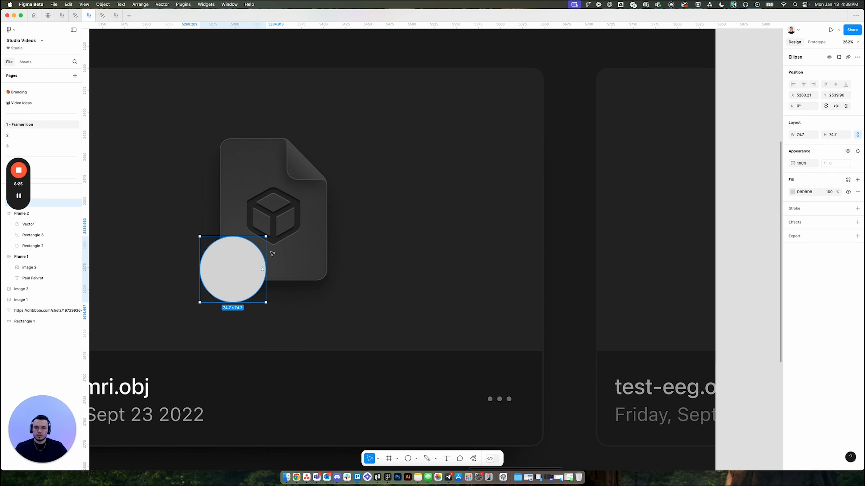
Step: Apply a layer blur of about 68 to the circle to turn it into a soft glow
{"action": "left_click", "coordinate": [857, 222]}
{"action": "left_click", "coordinate": [819, 235]}
{"action": "left_click", "coordinate": [809, 246]}
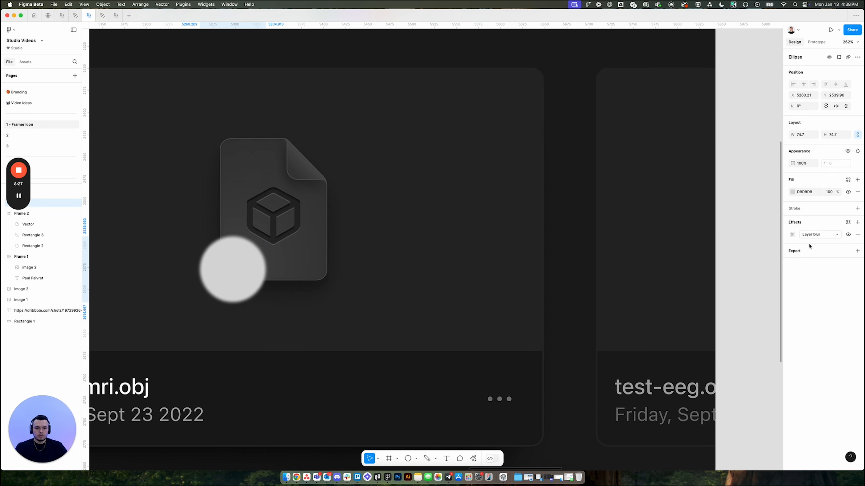
{"action": "left_click", "coordinate": [792, 234]}
{"action": "left_click_drag", "start_coordinate": [737, 250], "coordinate": [300, 231]}
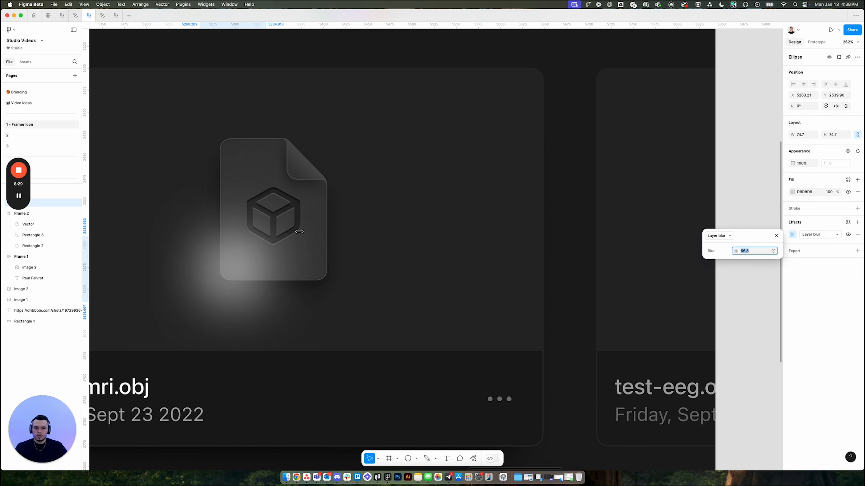
Step: Copy the blurred circle onto the recreated icon in Frame 2 and delete the original over the reference
{"action": "scroll", "coordinate": [261, 257], "scroll_direction": "down", "scroll_amount": 5}
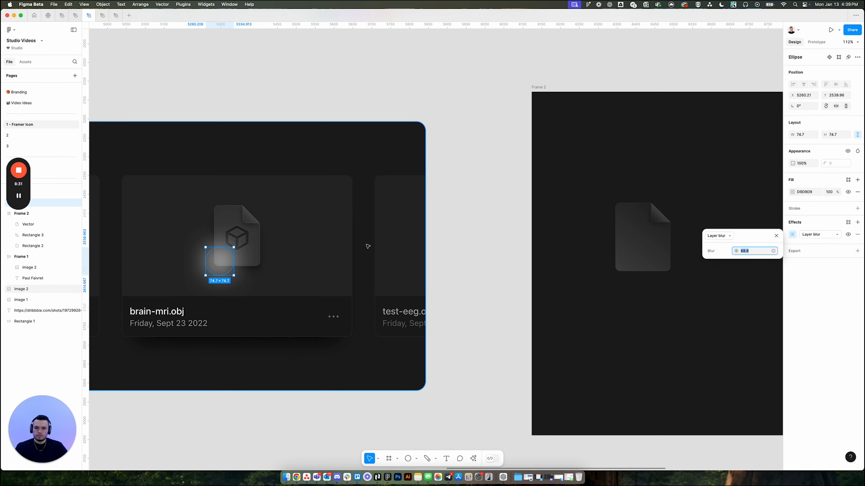
{"action": "left_click", "coordinate": [276, 265]}
{"action": "key", "text": "super+z"}
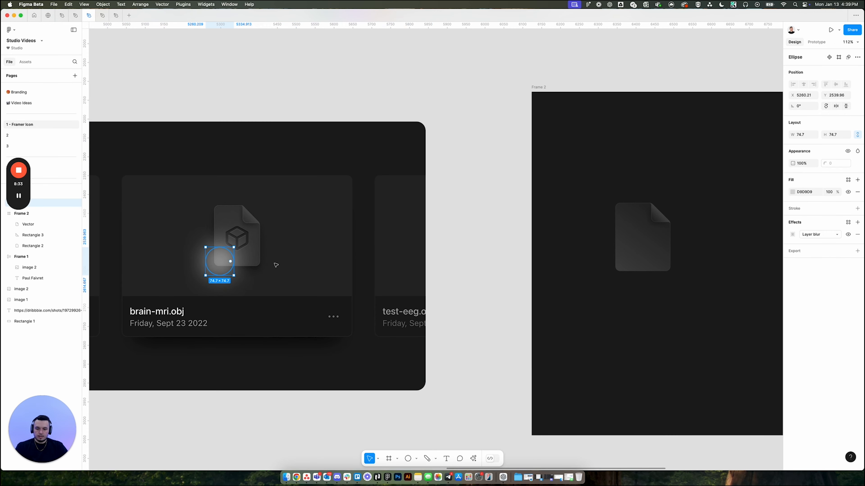
{"action": "left_click", "coordinate": [634, 253]}
{"action": "key", "text": "super+v"}
{"action": "left_click", "coordinate": [220, 260]}
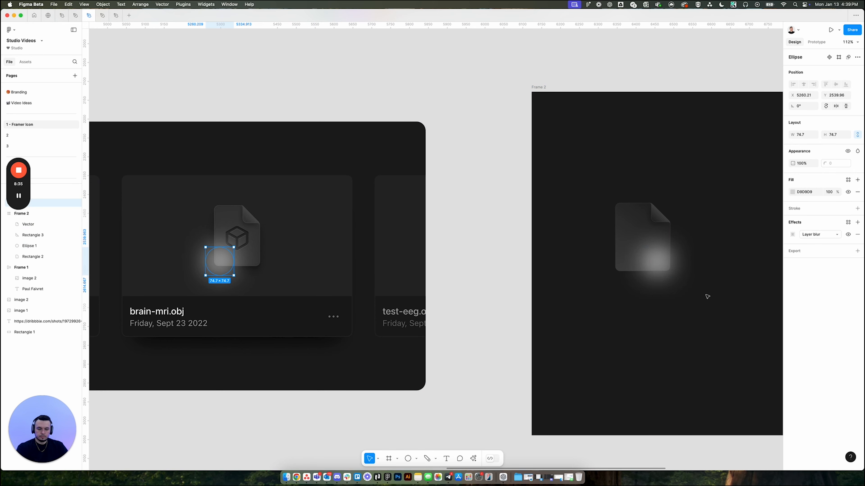
{"action": "key", "text": "BackSpace"}
Step: Position the blurred circle over the page's bottom-left corner and enlarge it to about 91 px wide
{"action": "scroll", "coordinate": [700, 291], "scroll_direction": "right", "scroll_amount": 1}
{"action": "scroll", "coordinate": [675, 273], "scroll_direction": "up", "scroll_amount": 5}
{"action": "left_click", "coordinate": [590, 280]}
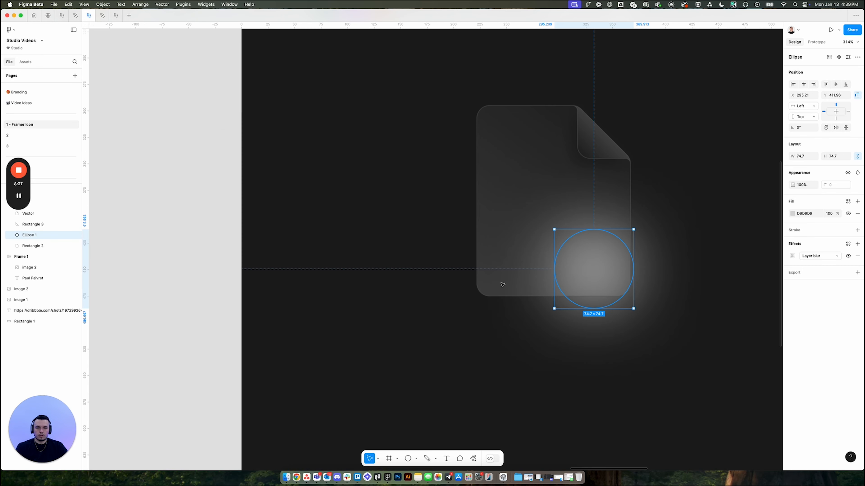
{"action": "left_click_drag", "start_coordinate": [502, 285], "coordinate": [487, 300]}
Step: Duplicate the page shape and use the copy to mask the blurred circle
{"action": "left_click", "coordinate": [536, 202]}
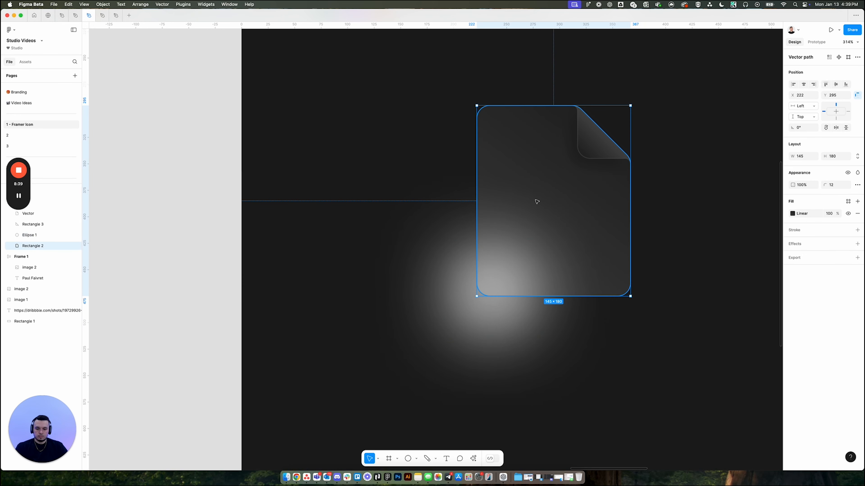
{"action": "key", "text": "super+d"}
{"action": "left_click", "coordinate": [510, 257], "text": "shift"}
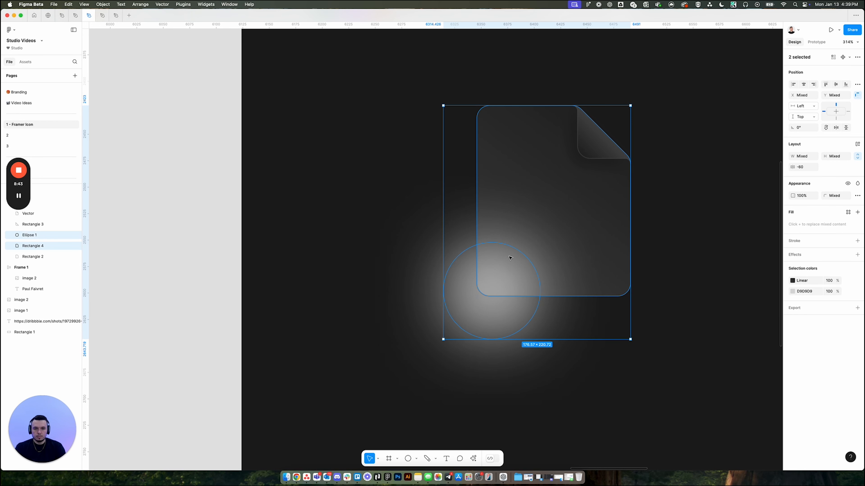
{"action": "key", "text": "ctrl+super+m"}
{"action": "left_click", "coordinate": [683, 243]}
Step: Set the masked circle's fill to white FFFFFF at 13% opacity
{"action": "left_click", "coordinate": [523, 268], "text": "super"}
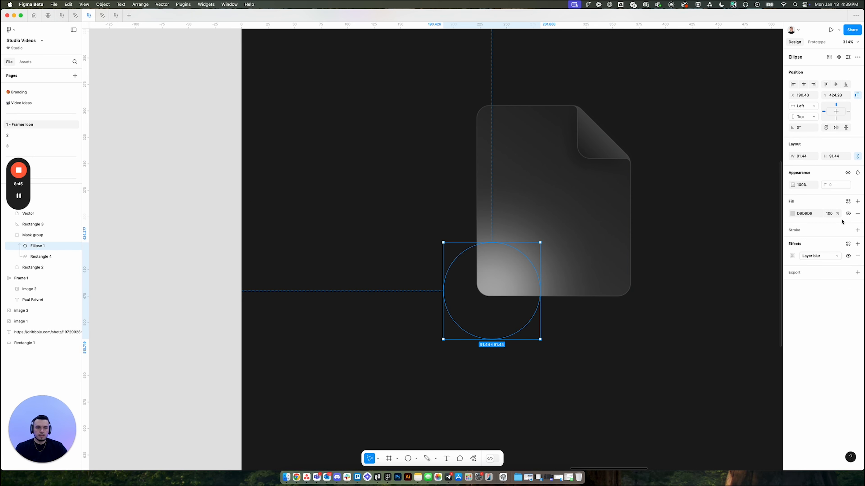
{"action": "left_click", "coordinate": [792, 213]}
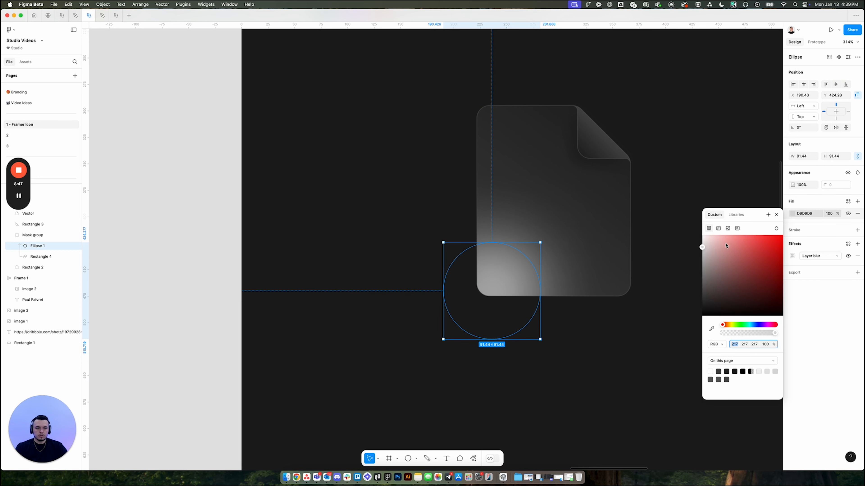
{"action": "left_click_drag", "start_coordinate": [722, 245], "coordinate": [702, 235]}
{"action": "left_click_drag", "start_coordinate": [830, 213], "coordinate": [759, 208]}
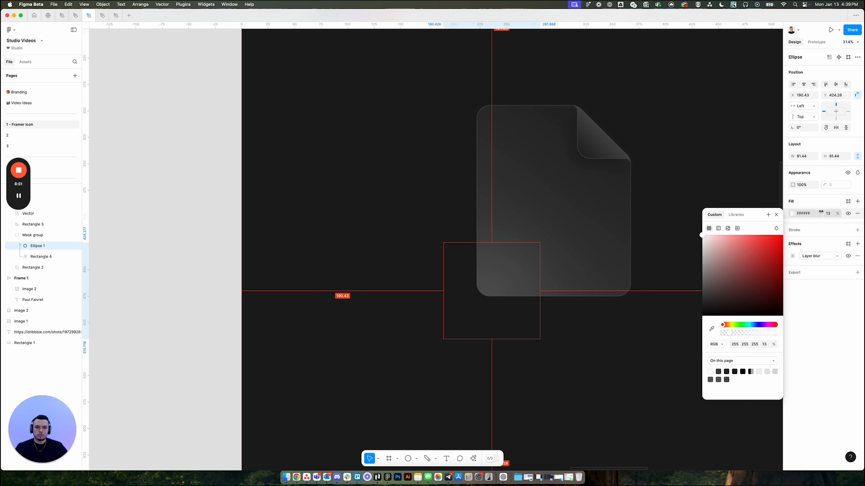
Step: Darken the 100% stop of the page shape's linear fill gradient to 3B3B3B
{"action": "left_click", "coordinate": [37, 268]}
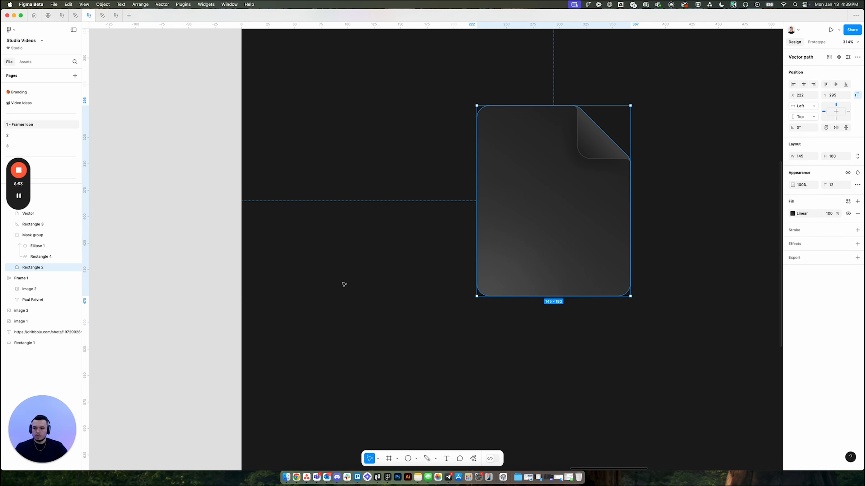
{"action": "left_click", "coordinate": [792, 214]}
{"action": "left_click", "coordinate": [609, 132]}
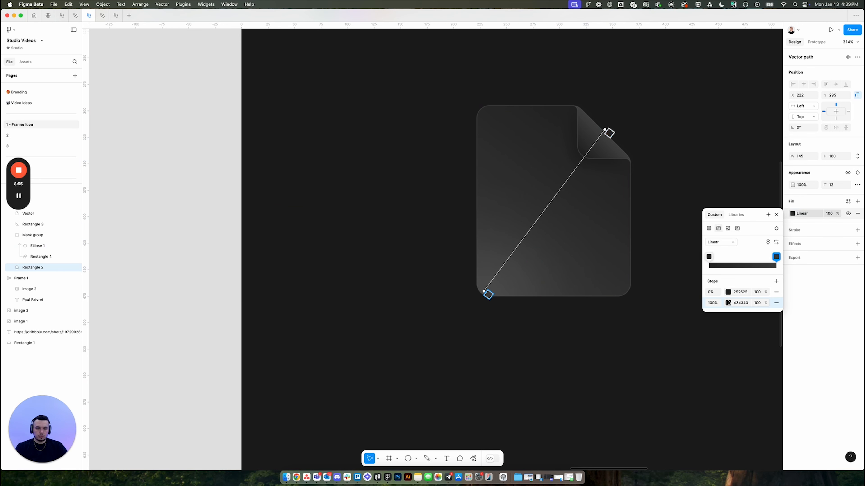
{"action": "left_click", "coordinate": [609, 132]}
{"action": "left_click_drag", "start_coordinate": [628, 365], "coordinate": [622, 364]}
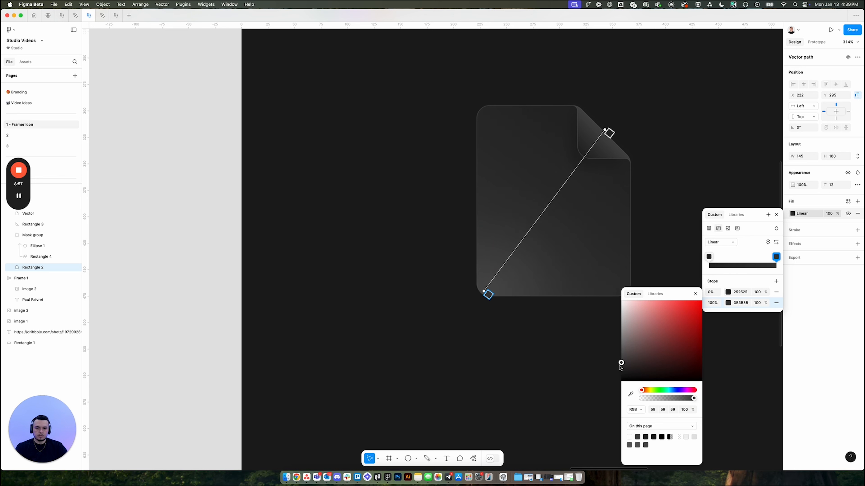
{"action": "key", "text": "Escape"}
Step: Enlarge the masked glow circle from its centre to about 109 px wide and adjust its layer blur strength
{"action": "double_click", "coordinate": [502, 274]}
{"action": "left_click_drag", "start_coordinate": [490, 241], "coordinate": [490, 233]}
{"action": "left_click", "coordinate": [793, 256]}
{"action": "left_click_drag", "start_coordinate": [737, 273], "coordinate": [818, 275]}
{"action": "scroll", "coordinate": [454, 274], "scroll_direction": "down", "scroll_amount": 1}
{"action": "left_click_drag", "start_coordinate": [740, 273], "coordinate": [737, 272]}
{"action": "scroll", "coordinate": [542, 283], "scroll_direction": "down", "scroll_amount": 3}
{"action": "left_click", "coordinate": [649, 183]}
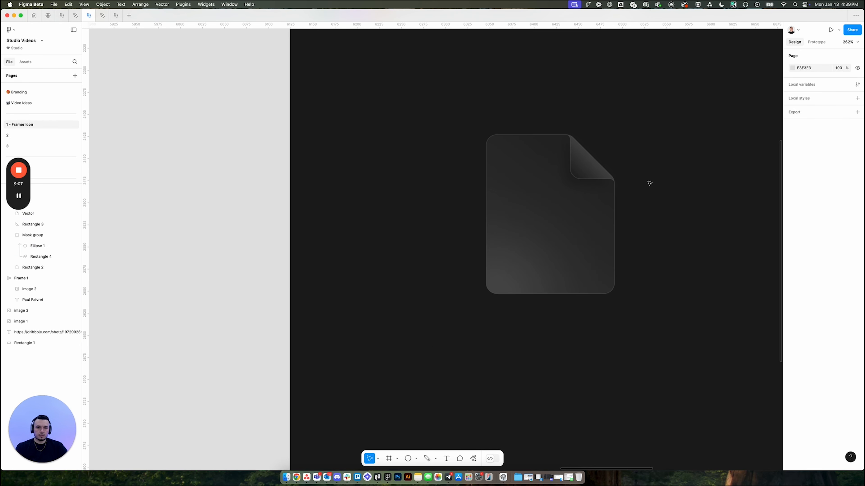
Step: Lighten the page outline's gradient stops to 686868 at 0% and 6C6C6C at 100%, and raise the outline's opacity to 100%
{"action": "left_click", "coordinate": [598, 181]}
{"action": "left_click", "coordinate": [792, 227]}
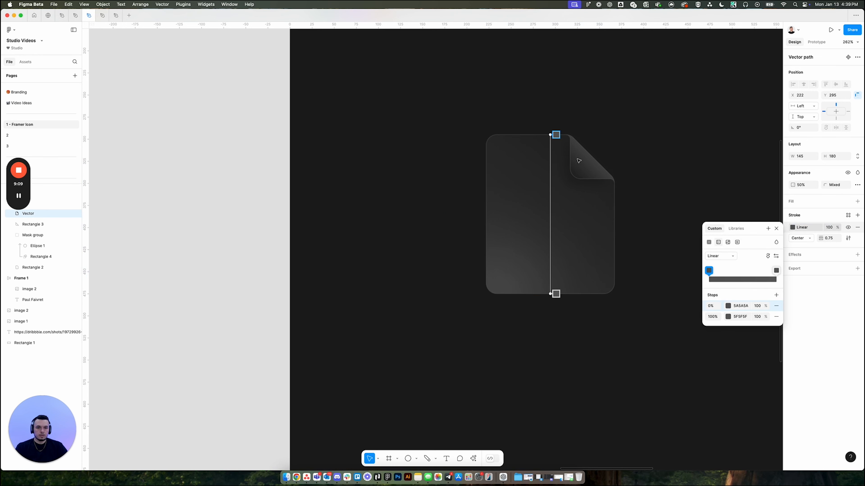
{"action": "scroll", "coordinate": [586, 140], "scroll_direction": "up", "scroll_amount": 5}
{"action": "left_click", "coordinate": [728, 306]}
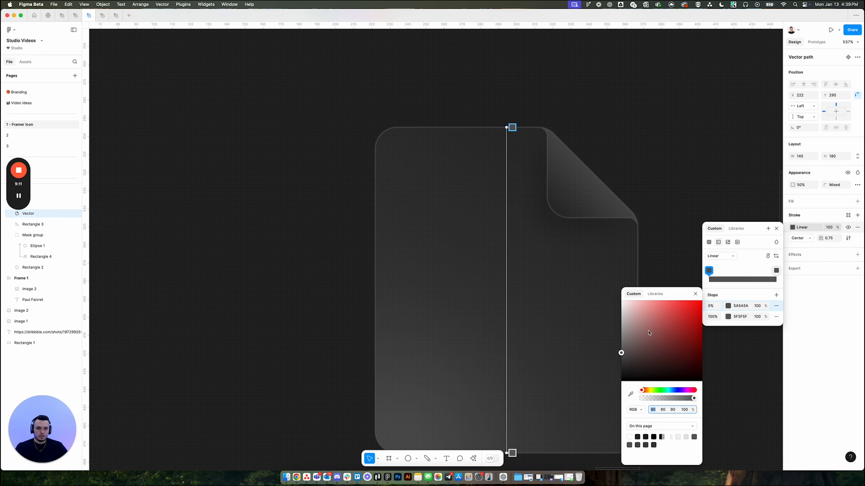
{"action": "left_click_drag", "start_coordinate": [625, 351], "coordinate": [620, 350]}
{"action": "scroll", "coordinate": [545, 304], "scroll_direction": "down", "scroll_amount": 4}
{"action": "left_click", "coordinate": [512, 385]}
{"action": "left_click_drag", "start_coordinate": [623, 355], "coordinate": [623, 351]}
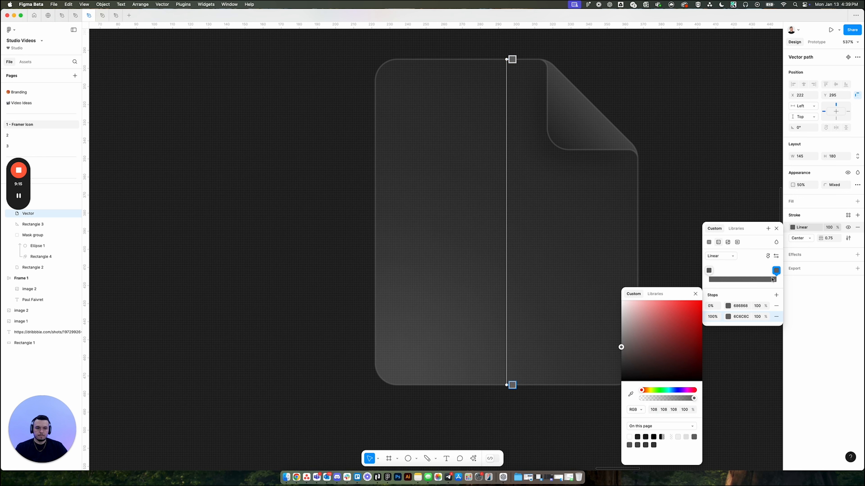
{"action": "left_click", "coordinate": [800, 185]}
{"action": "type", "text": "100"}
{"action": "key", "text": "Return"}
Step: Sample the page's colour near its upper edge for the outline's 0% gradient stop and lighten it to 424242
{"action": "left_click", "coordinate": [513, 59]}
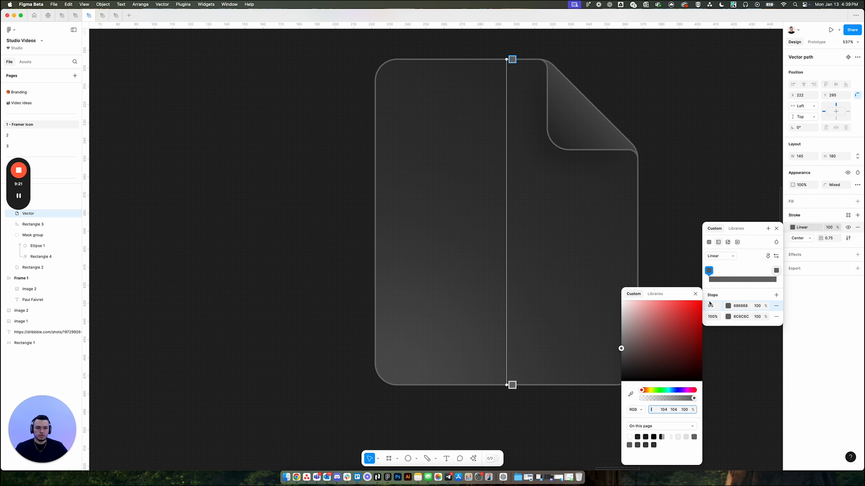
{"action": "left_click", "coordinate": [630, 394]}
{"action": "left_click", "coordinate": [535, 77]}
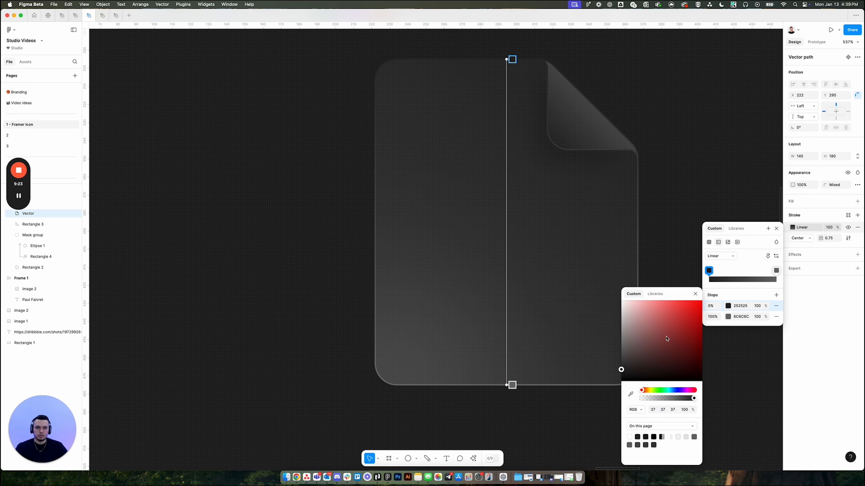
{"action": "mouse_move", "coordinate": [626, 370]}
{"action": "left_mouse_down"}
{"action": "mouse_move", "coordinate": [617, 370]}
{"action": "mouse_move", "coordinate": [620, 360]}
{"action": "left_mouse_up"}
Step: Set the outline's gradient stops to 4D4D4D at 0% and 484848 at 100%, based on a sampled page colour, with a stroke weight of 1
{"action": "left_click", "coordinate": [512, 385]}
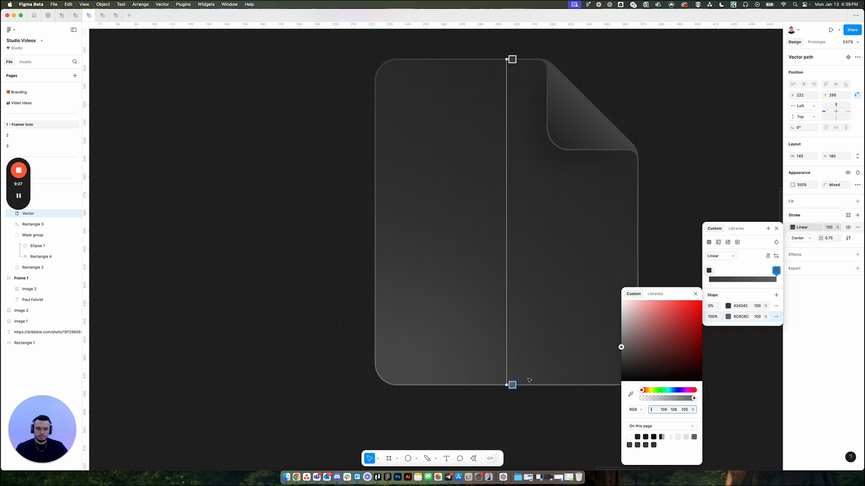
{"action": "left_click", "coordinate": [630, 394]}
{"action": "left_click", "coordinate": [525, 380]}
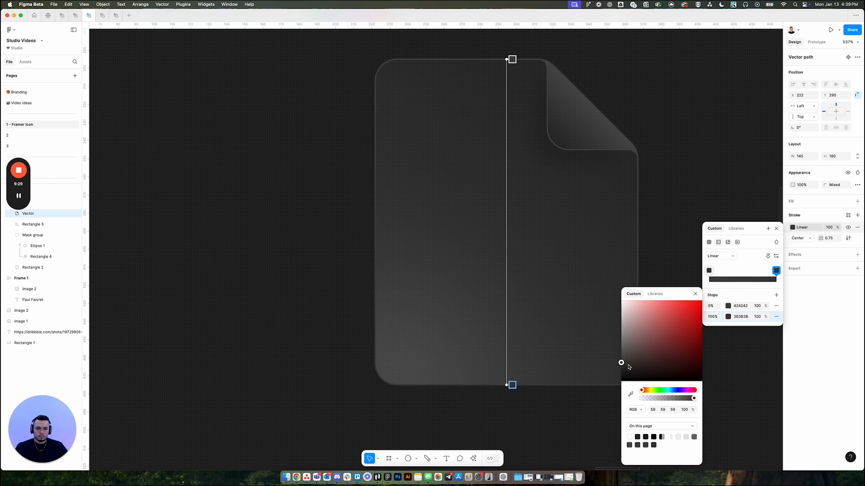
{"action": "mouse_move", "coordinate": [619, 358]}
{"action": "left_mouse_down"}
{"action": "mouse_move", "coordinate": [621, 375]}
{"action": "mouse_move", "coordinate": [609, 360]}
{"action": "mouse_move", "coordinate": [620, 357]}
{"action": "left_mouse_up"}
{"action": "left_click", "coordinate": [511, 60]}
{"action": "scroll", "coordinate": [554, 260], "scroll_direction": "down", "scroll_amount": 2}
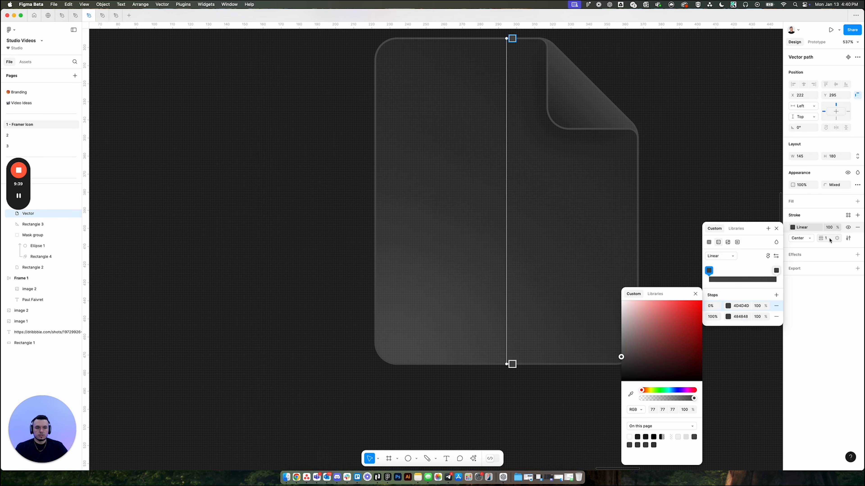
{"action": "left_click", "coordinate": [697, 131]}
{"action": "left_click", "coordinate": [697, 131]}
Step: Lower the opacity of the masked glow circle to 50%
{"action": "scroll", "coordinate": [695, 152], "scroll_direction": "down", "scroll_amount": 5}
{"action": "left_click_drag", "start_coordinate": [699, 153], "coordinate": [595, 186]}
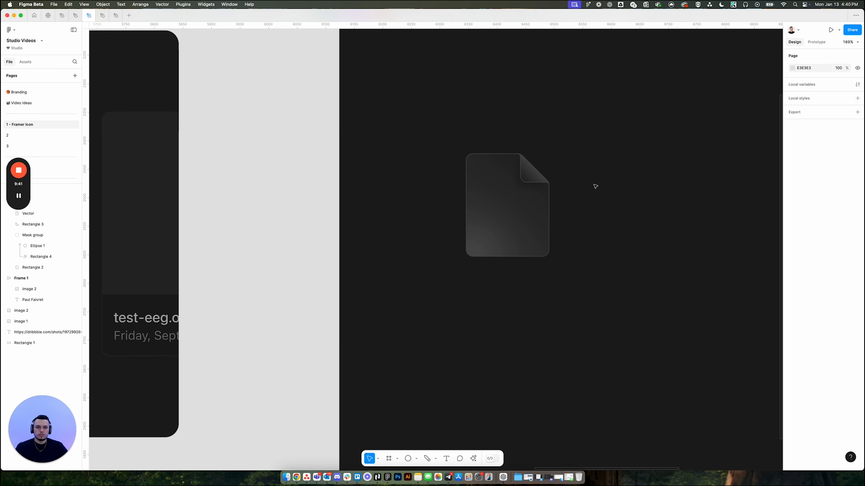
{"action": "left_click_drag", "start_coordinate": [587, 133], "coordinate": [374, 343]}
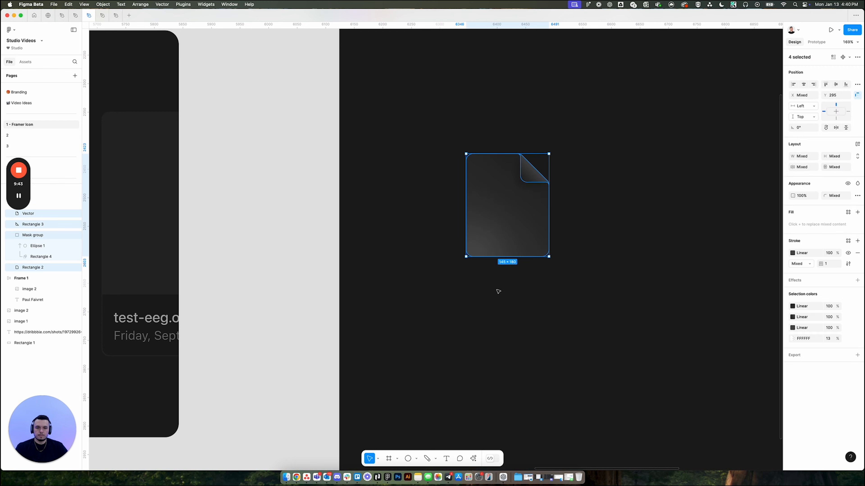
{"action": "left_click", "coordinate": [495, 252], "text": "super"}
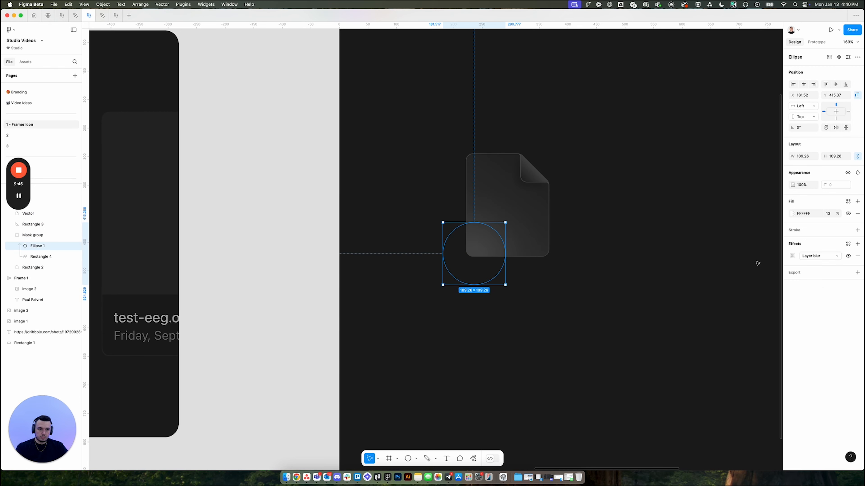
{"action": "key", "text": "5"}
{"action": "left_click", "coordinate": [616, 244]}
Step: Group all the icon's shapes and move the group farther into Frame 2, to about X 435, Y 275
{"action": "scroll", "coordinate": [597, 245], "scroll_direction": "down", "scroll_amount": 2}
{"action": "left_click_drag", "start_coordinate": [612, 135], "coordinate": [444, 270]}
{"action": "key", "text": "super+g"}
{"action": "left_click_drag", "start_coordinate": [623, 273], "coordinate": [550, 262]}
{"action": "left_click", "coordinate": [550, 263]}
{"action": "left_click_drag", "start_coordinate": [432, 206], "coordinate": [544, 195]}
{"action": "left_click_drag", "start_coordinate": [413, 183], "coordinate": [396, 191]}
{"action": "scroll", "coordinate": [396, 190], "scroll_direction": "down", "scroll_amount": 5}
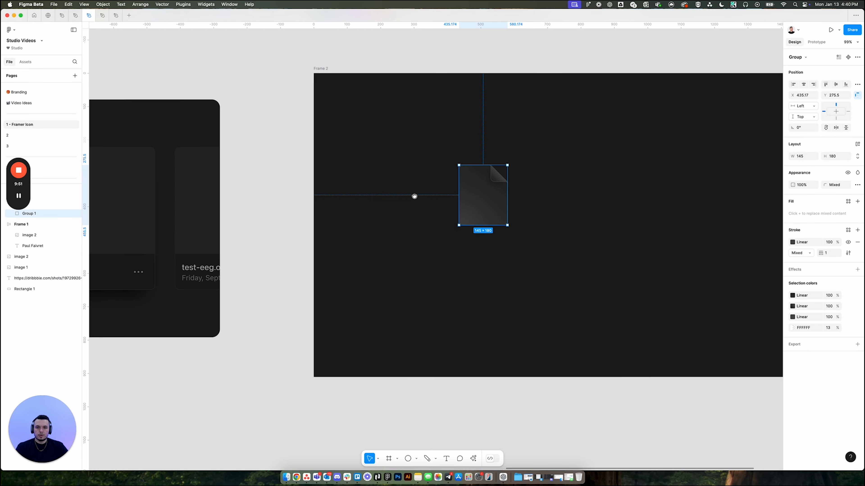
Step: Draw a card rectangle about 592 by 410 px behind the file icon, with a corner radius of 32
{"action": "key", "text": "r"}
{"action": "left_click_drag", "start_coordinate": [375, 132], "coordinate": [572, 269]}
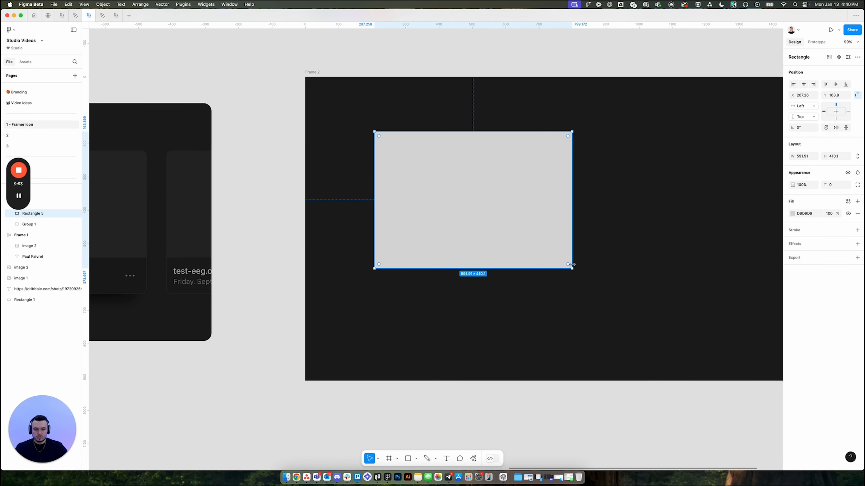
{"action": "key", "text": "super+["}
{"action": "left_click", "coordinate": [837, 185]}
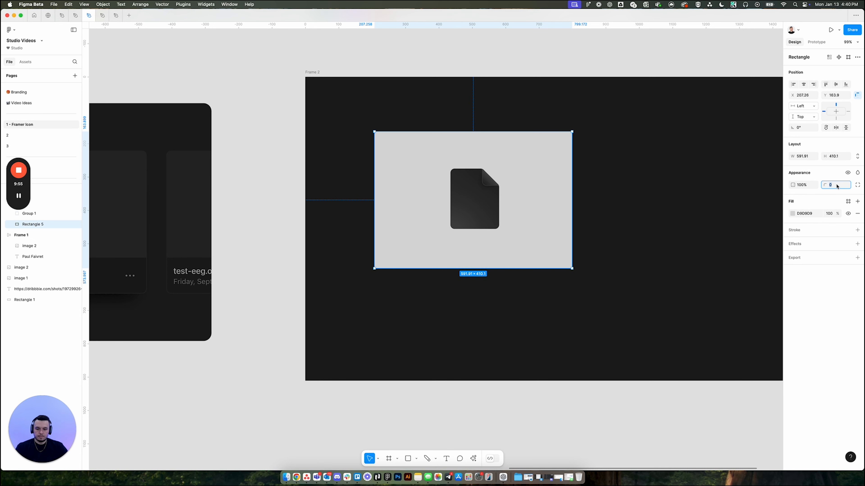
{"action": "type", "text": "32"}
{"action": "key", "text": "Return"}
{"action": "left_click", "coordinate": [676, 154]}
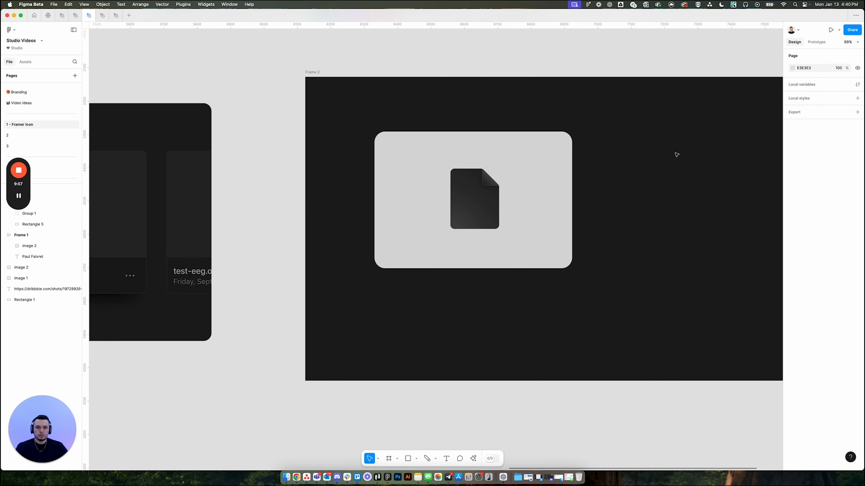
Step: Centre the icon group on the card rectangle in both directions and move the pair farther into Frame 2
{"action": "left_click_drag", "start_coordinate": [671, 148], "coordinate": [487, 225]}
{"action": "left_click", "coordinate": [803, 85]}
{"action": "left_click", "coordinate": [836, 85]}
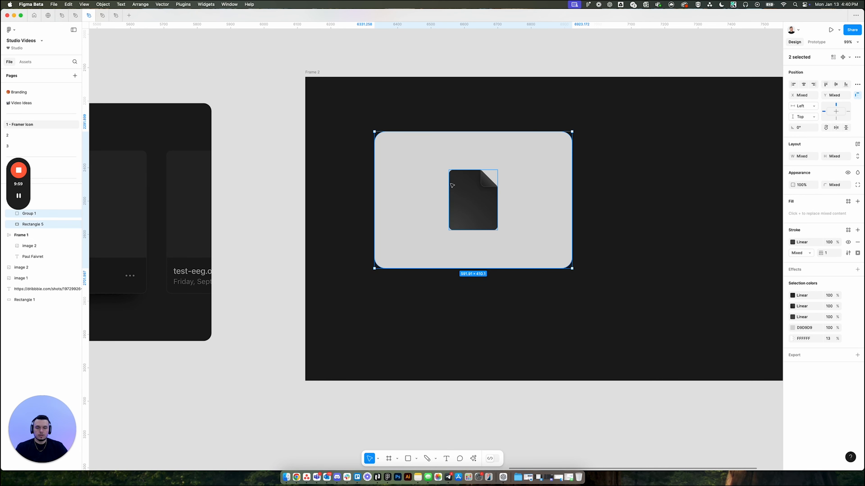
{"action": "left_click_drag", "start_coordinate": [452, 184], "coordinate": [473, 196]}
{"action": "left_click", "coordinate": [674, 166]}
Step: Sample the frame's background for the card rectangle's fill and lighten it to 2B2B2B
{"action": "left_click", "coordinate": [563, 193]}
{"action": "scroll", "coordinate": [587, 194], "scroll_direction": "up", "scroll_amount": 2}
{"action": "key", "text": "i"}
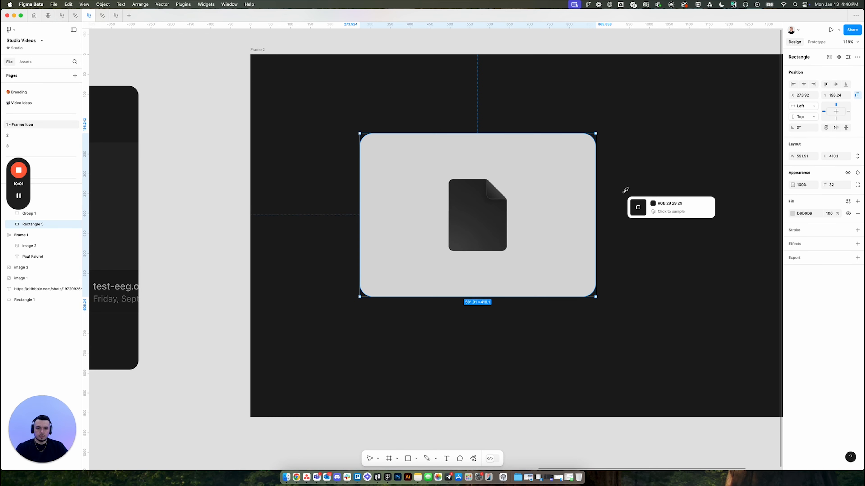
{"action": "left_click", "coordinate": [624, 193]}
{"action": "left_click", "coordinate": [792, 214]}
{"action": "left_click_drag", "start_coordinate": [709, 308], "coordinate": [694, 304]}
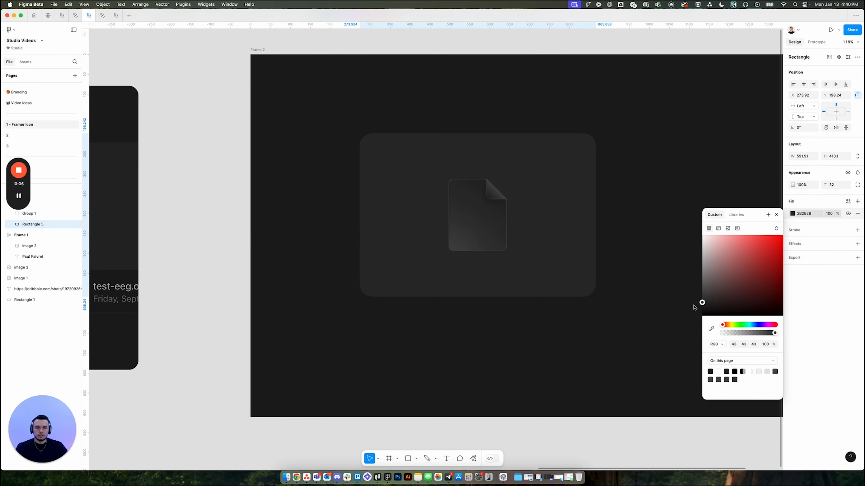
Step: Add a black drop shadow to the icon group with a Y offset of 12, a blur of 46.4 and 15% opacity
{"action": "left_click", "coordinate": [467, 237]}
{"action": "scroll", "coordinate": [467, 237], "scroll_direction": "up", "scroll_amount": 4}
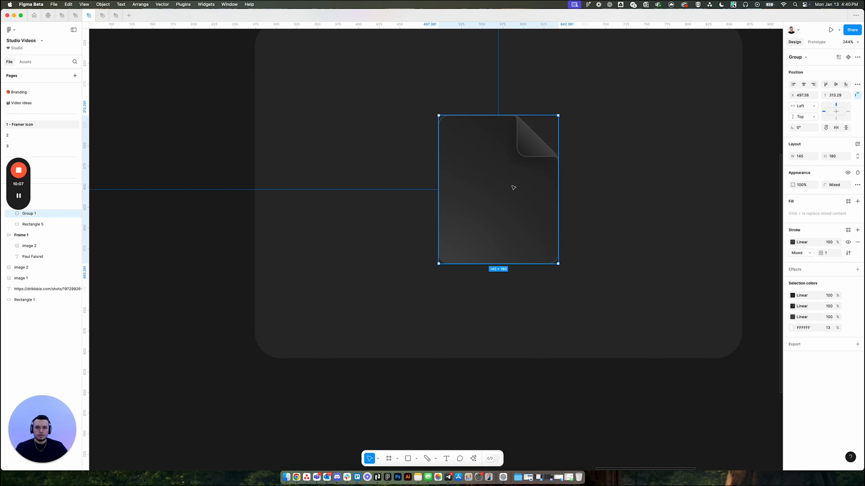
{"action": "left_click", "coordinate": [857, 270]}
{"action": "left_click", "coordinate": [793, 281]}
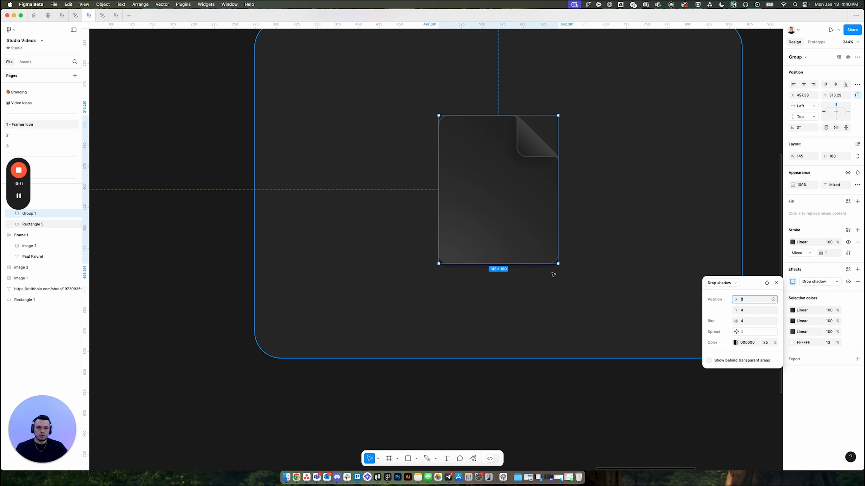
{"action": "scroll", "coordinate": [552, 270], "scroll_direction": "down", "scroll_amount": 3}
{"action": "left_click_drag", "start_coordinate": [739, 312], "coordinate": [161, 322]}
{"action": "left_click", "coordinate": [764, 342]}
{"action": "type", "text": "15"}
{"action": "key", "text": "Return"}
{"action": "left_click", "coordinate": [660, 191]}
{"action": "left_click_drag", "start_coordinate": [711, 174], "coordinate": [666, 196]}
{"action": "scroll", "coordinate": [664, 201], "scroll_direction": "down", "scroll_amount": 3}
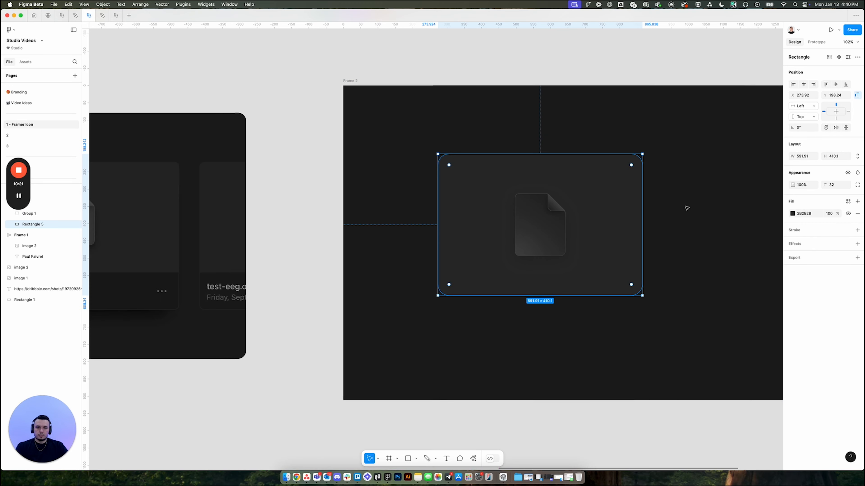
Step: Strengthen the icon group's drop shadow to 38% opacity, with a Y offset of 22 and a larger blur
{"action": "left_click_drag", "start_coordinate": [708, 214], "coordinate": [631, 212]}
{"action": "left_click", "coordinate": [631, 213]}
{"action": "scroll", "coordinate": [506, 226], "scroll_direction": "up", "scroll_amount": 5}
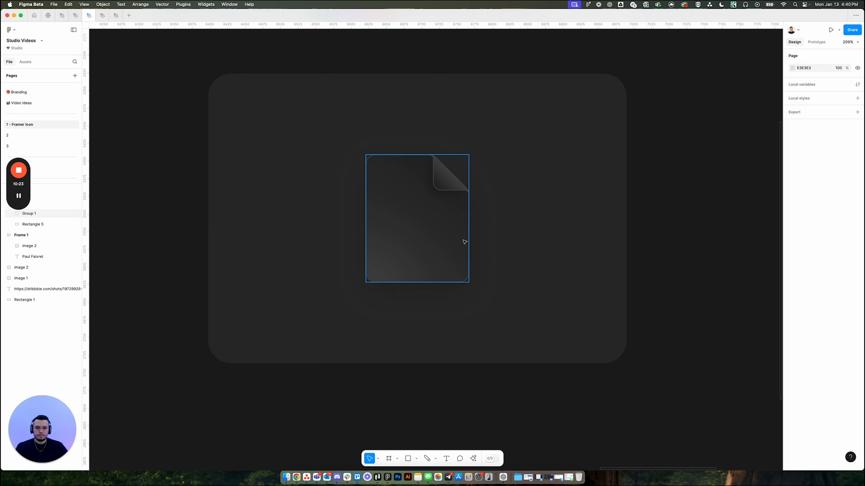
{"action": "left_click", "coordinate": [455, 240], "text": "super"}
{"action": "left_click", "coordinate": [485, 239]}
{"action": "left_click", "coordinate": [415, 236]}
{"action": "left_click", "coordinate": [792, 283]}
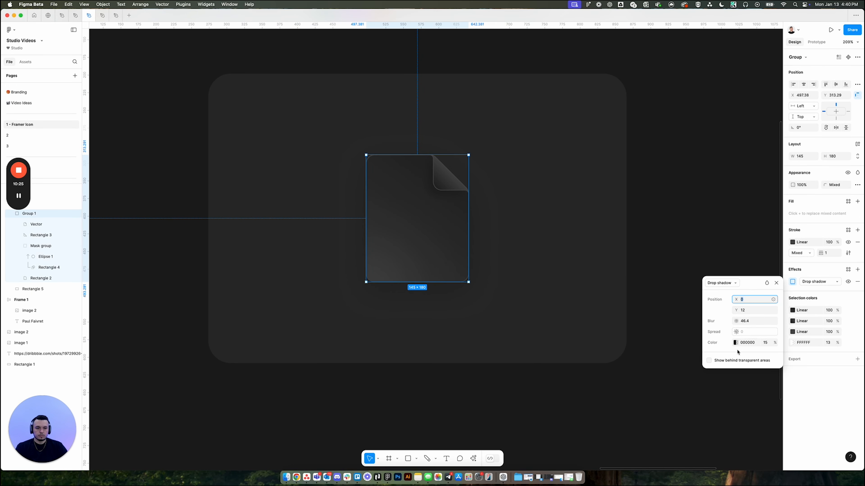
{"action": "left_click", "coordinate": [736, 344]}
{"action": "left_click_drag", "start_coordinate": [625, 379], "coordinate": [661, 398]}
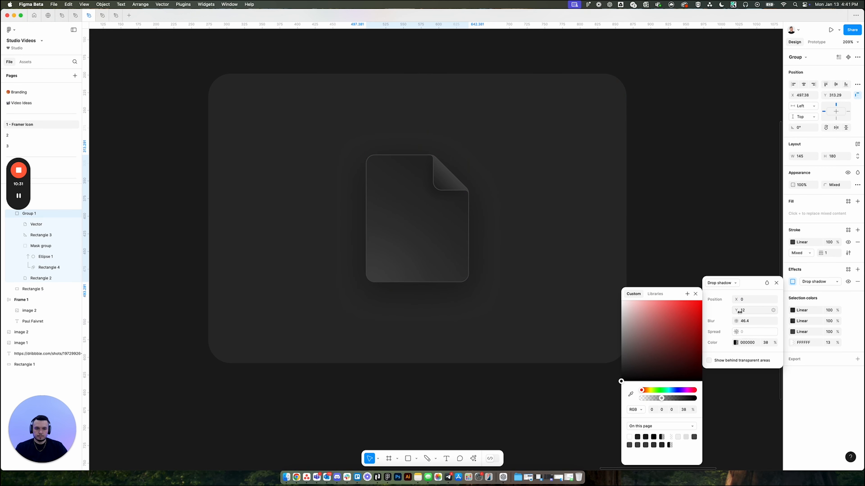
{"action": "left_click_drag", "start_coordinate": [740, 312], "coordinate": [744, 310]}
{"action": "scroll", "coordinate": [639, 186], "scroll_direction": "down", "scroll_amount": 3}
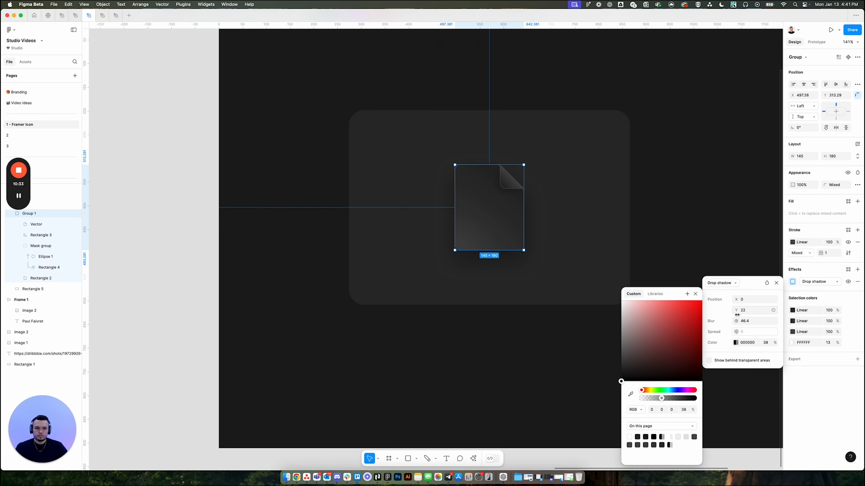
{"action": "left_click_drag", "start_coordinate": [743, 321], "coordinate": [793, 315]}
{"action": "left_click", "coordinate": [672, 208]}
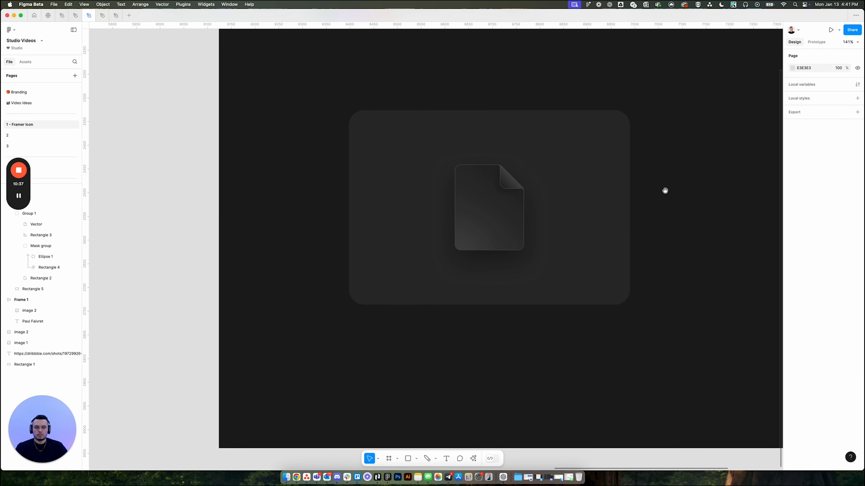
Step: Set the icon group's drop shadow to a Y offset of 31, a blur of 52.7 and 26% opacity
{"action": "scroll", "coordinate": [663, 204], "scroll_direction": "up", "scroll_amount": 1}
{"action": "left_click", "coordinate": [511, 240]}
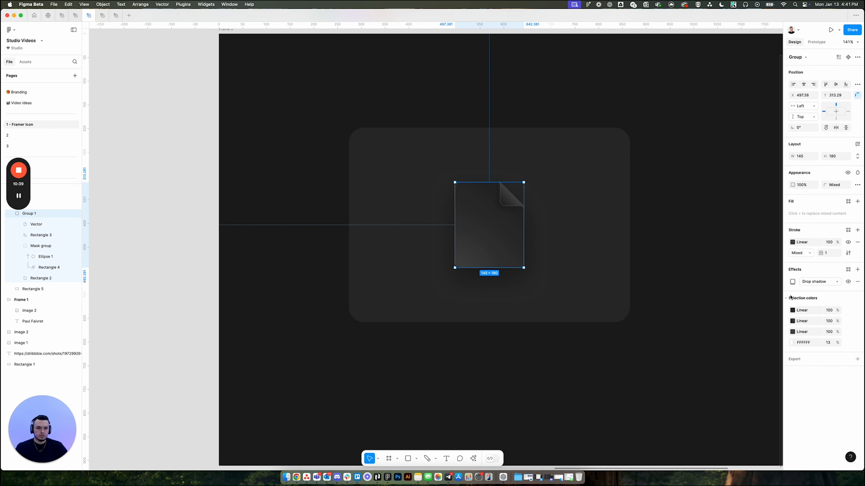
{"action": "left_click", "coordinate": [793, 282]}
{"action": "left_click_drag", "start_coordinate": [737, 321], "coordinate": [760, 310]}
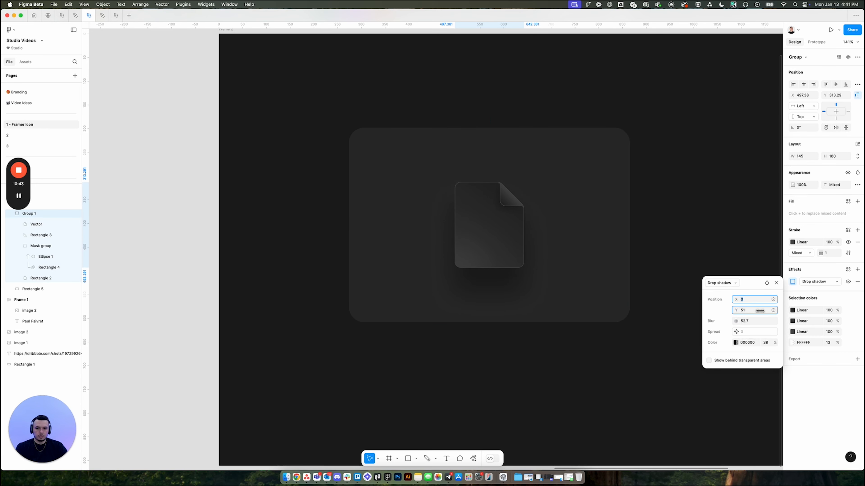
{"action": "left_click", "coordinate": [767, 343]}
{"action": "type", "text": "26"}
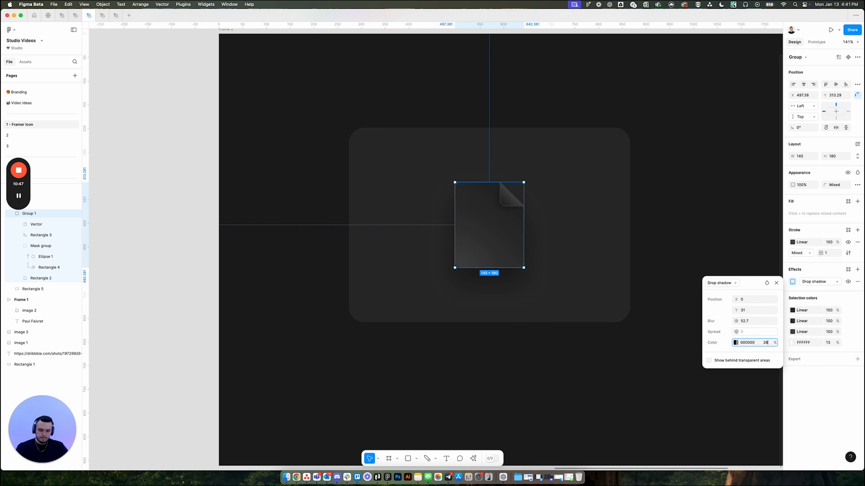
{"action": "key", "text": "Return"}
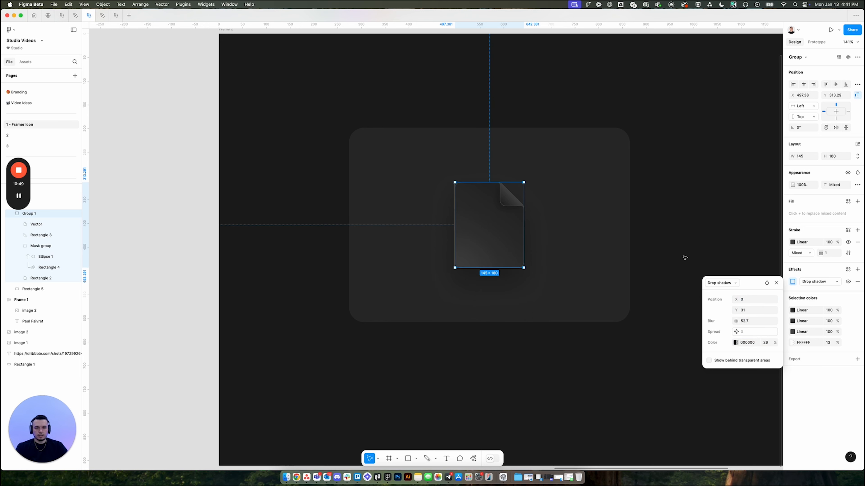
{"action": "key", "text": "Escape"}
{"action": "scroll", "coordinate": [641, 252], "scroll_direction": "up", "scroll_amount": 1}
{"action": "scroll", "coordinate": [640, 252], "scroll_direction": "left", "scroll_amount": 1}
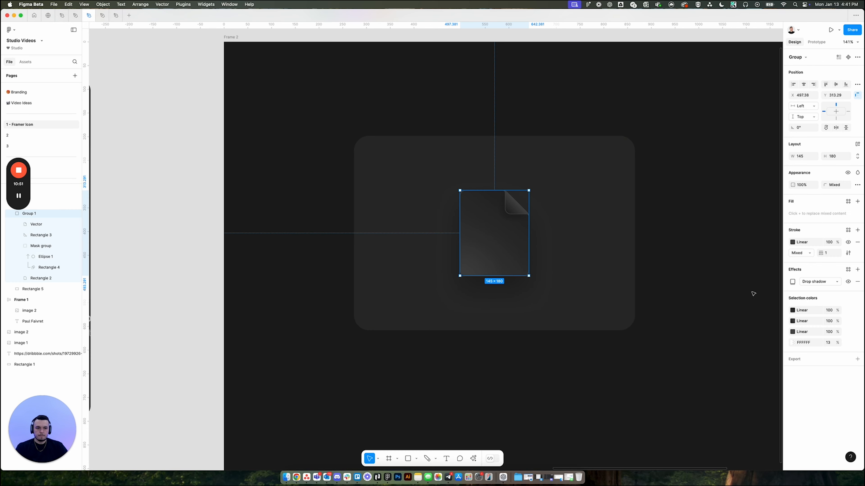
Step: Set the icon group's stroke weight to 1.5
{"action": "left_click", "coordinate": [703, 262]}
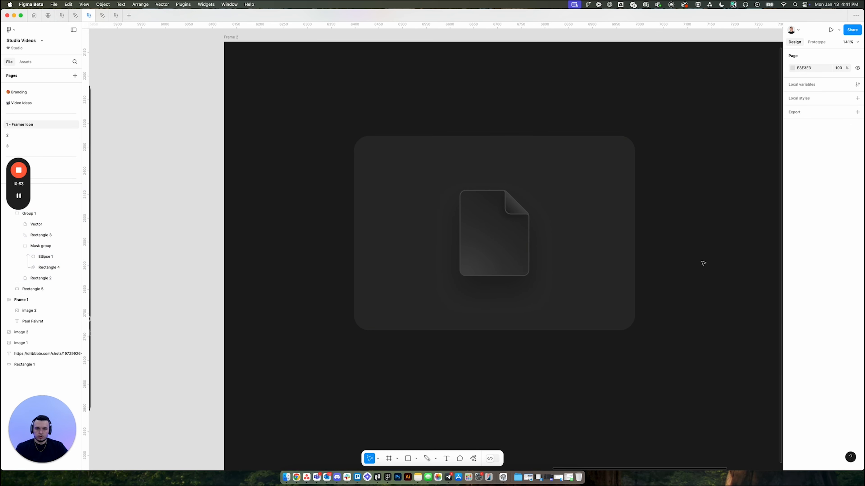
{"action": "left_click", "coordinate": [516, 242]}
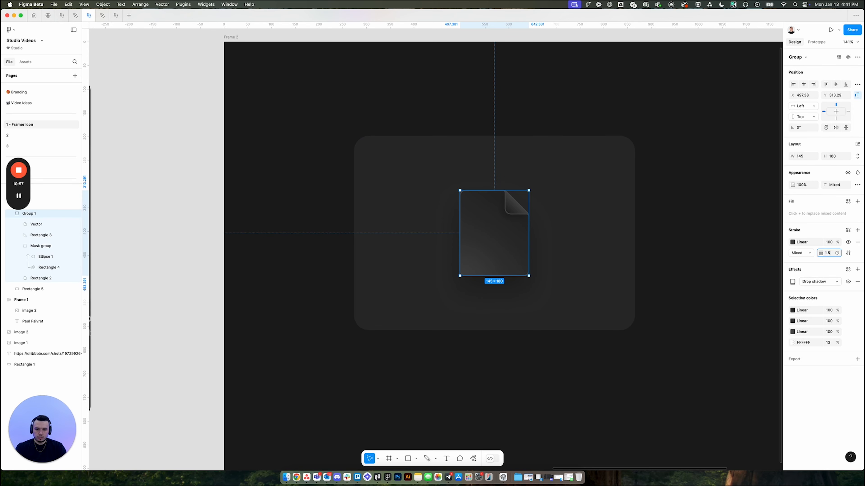
{"action": "left_click", "coordinate": [595, 279]}
{"action": "left_click", "coordinate": [511, 265]}
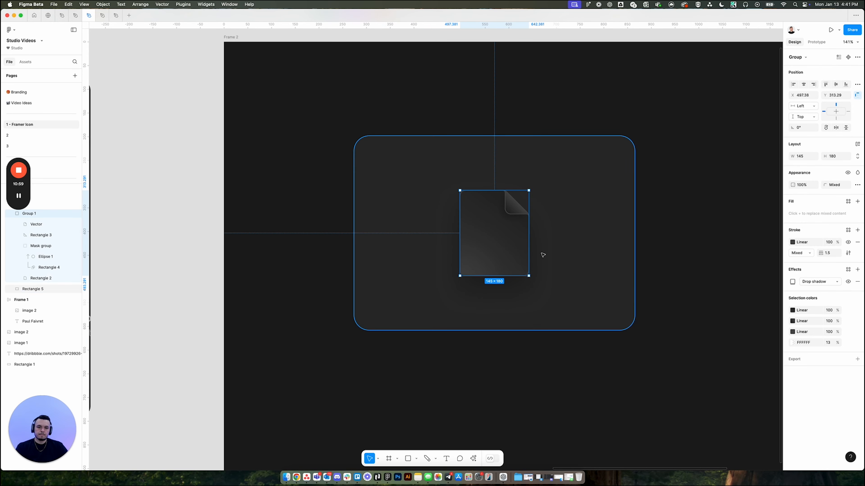
Step: Lower the file outline's gradient stops to 49% opacity at the start and 64% at the end
{"action": "double_click", "coordinate": [516, 213]}
{"action": "left_click", "coordinate": [792, 227]}
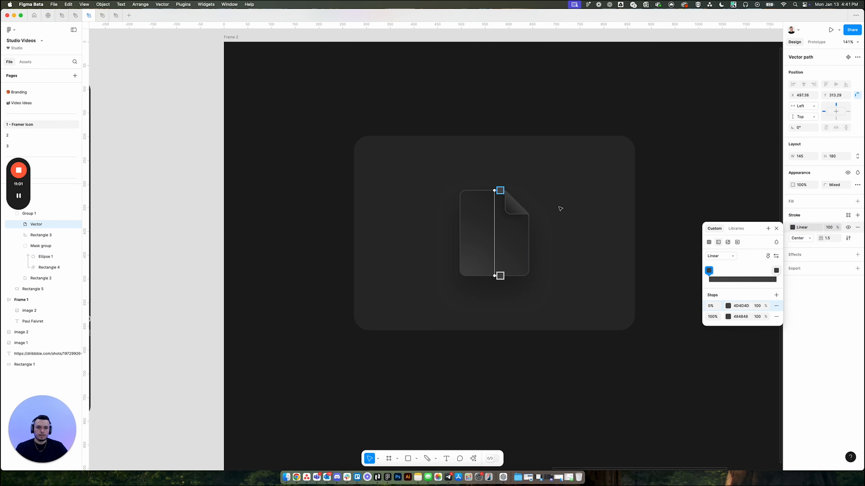
{"action": "left_click_drag", "start_coordinate": [759, 306], "coordinate": [714, 306]}
{"action": "left_click", "coordinate": [769, 320]}
{"action": "left_click_drag", "start_coordinate": [759, 317], "coordinate": [730, 317]}
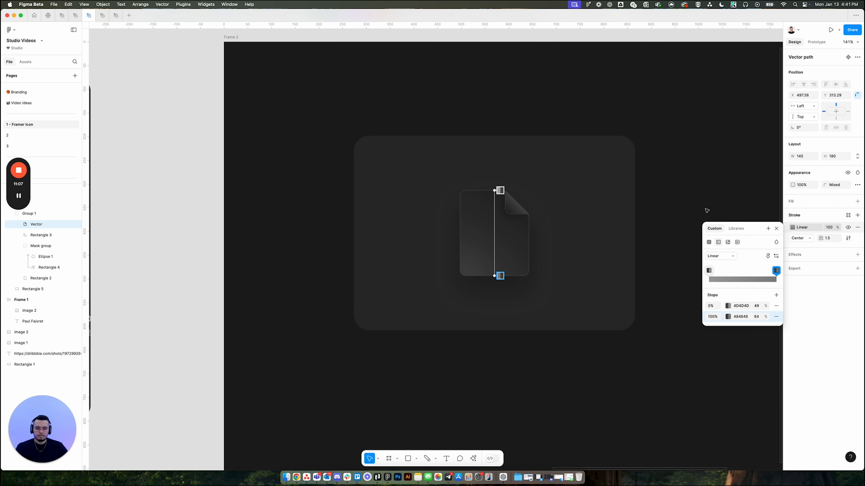
{"action": "left_click", "coordinate": [699, 195]}
{"action": "left_click_drag", "start_coordinate": [712, 200], "coordinate": [679, 180]}
{"action": "scroll", "coordinate": [653, 211], "scroll_direction": "down", "scroll_amount": 2}
{"action": "left_click_drag", "start_coordinate": [654, 211], "coordinate": [663, 223]}
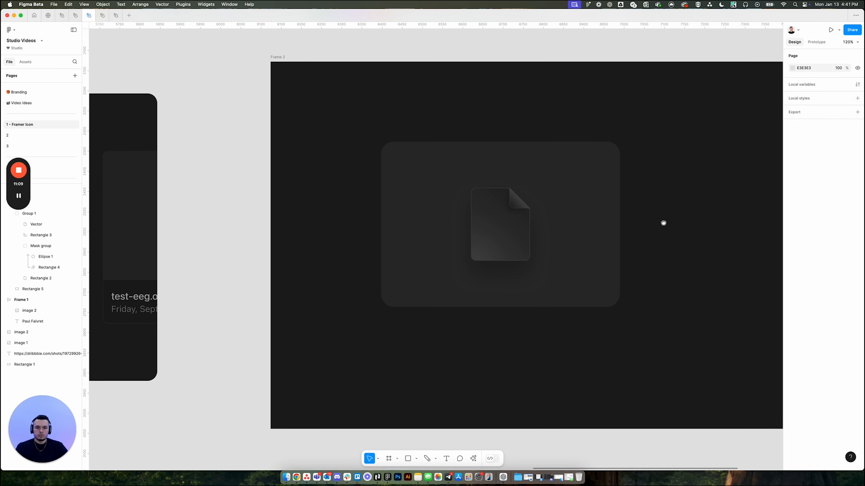
{"action": "scroll", "coordinate": [510, 235], "scroll_direction": "up", "scroll_amount": 3}
{"action": "key", "text": "o"}
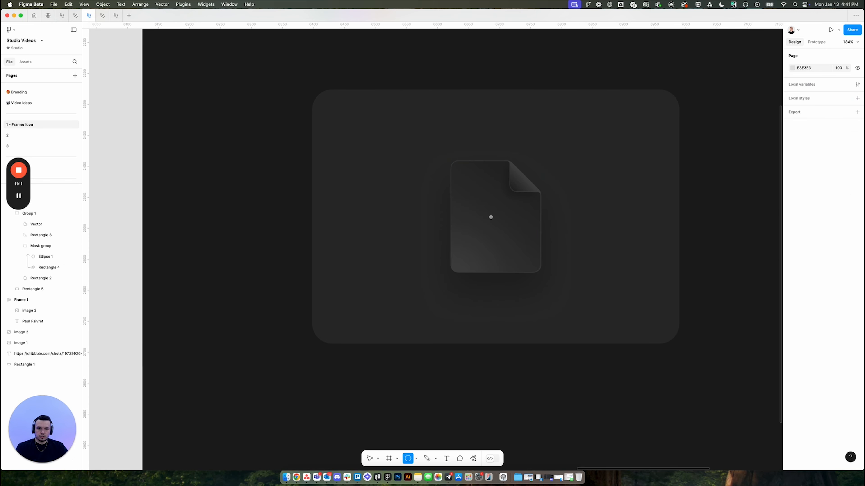
{"action": "key", "text": "super+z"}
{"action": "left_click_drag", "start_coordinate": [495, 220], "coordinate": [487, 214]}
{"action": "key", "text": "super+z"}
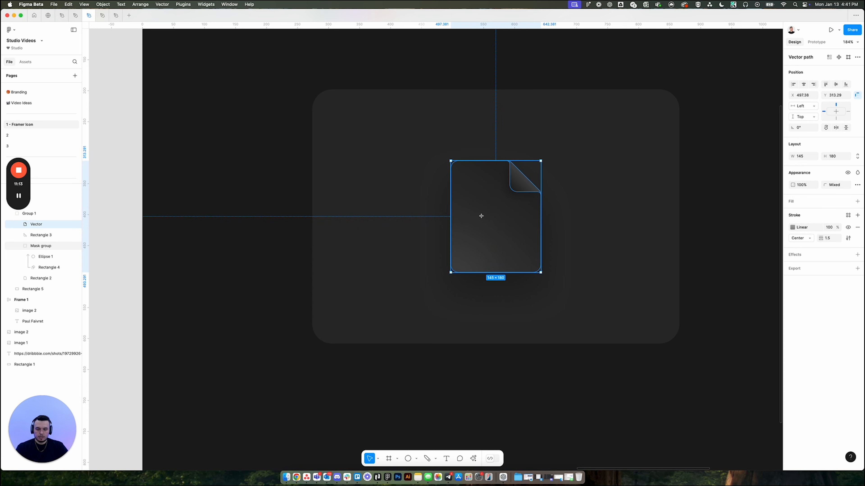
Step: Draw a circle about 52 px in diameter on the file icon and swap its fill for a stroke
{"action": "key", "text": "o"}
{"action": "left_click_drag", "start_coordinate": [487, 214], "coordinate": [503, 231]}
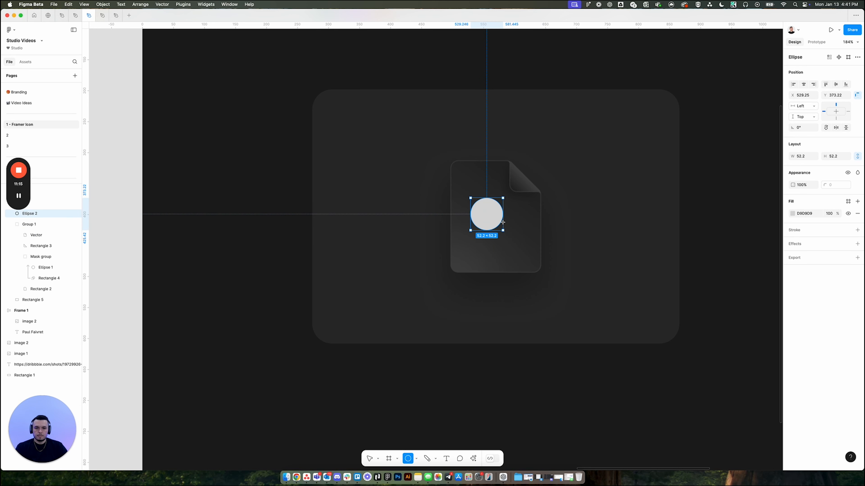
{"action": "key", "text": "shift+x"}
Step: Set the circle's stroke weight to 7 and its stroke alignment to Center
{"action": "left_click_drag", "start_coordinate": [820, 238], "coordinate": [823, 238]}
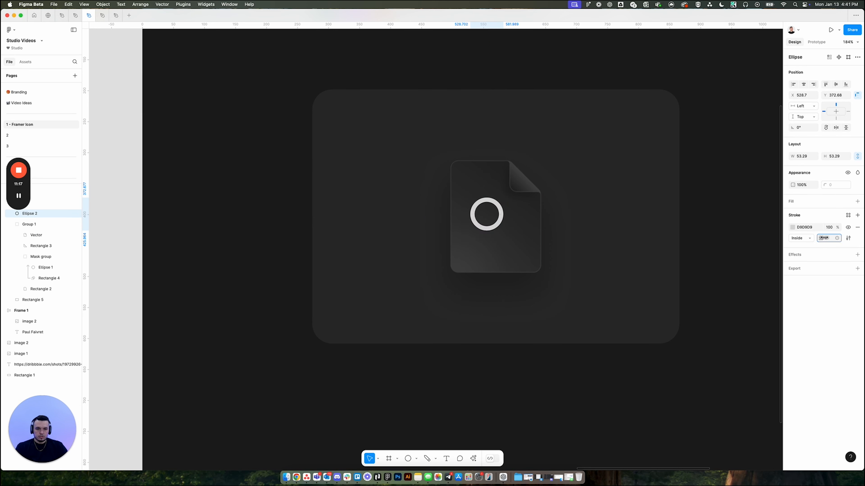
{"action": "scroll", "coordinate": [490, 234], "scroll_direction": "up", "scroll_amount": 5}
{"action": "left_click", "coordinate": [803, 238]}
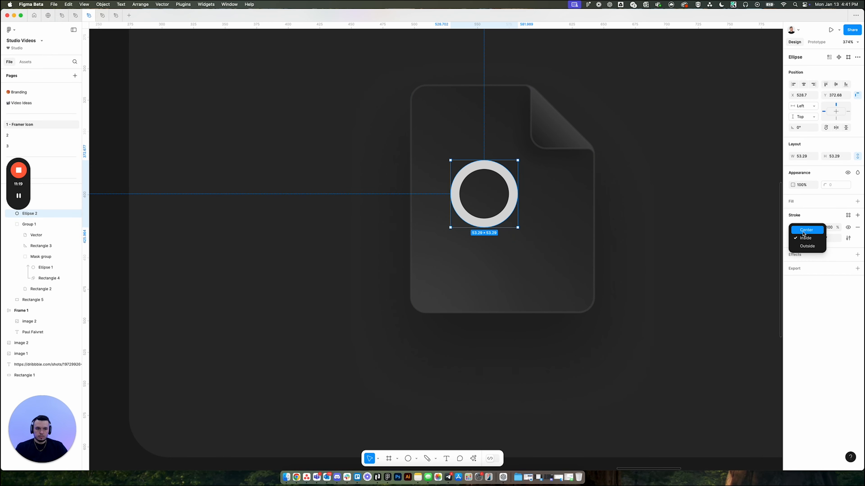
{"action": "scroll", "coordinate": [471, 218], "scroll_direction": "up", "scroll_amount": 3}
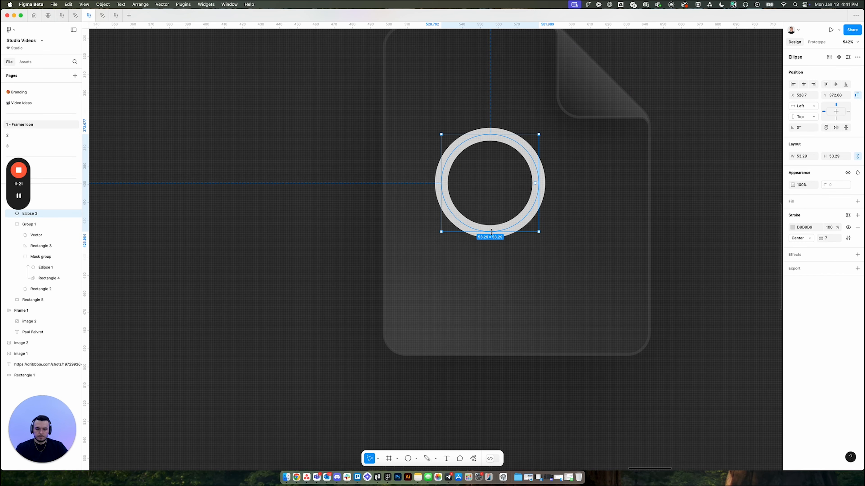
Step: Draw a short straight handle downward from the circle's bottom anchor point with the Pen tool to form a magnifying glass
{"action": "key", "text": "Return"}
{"action": "left_click", "coordinate": [490, 232]}
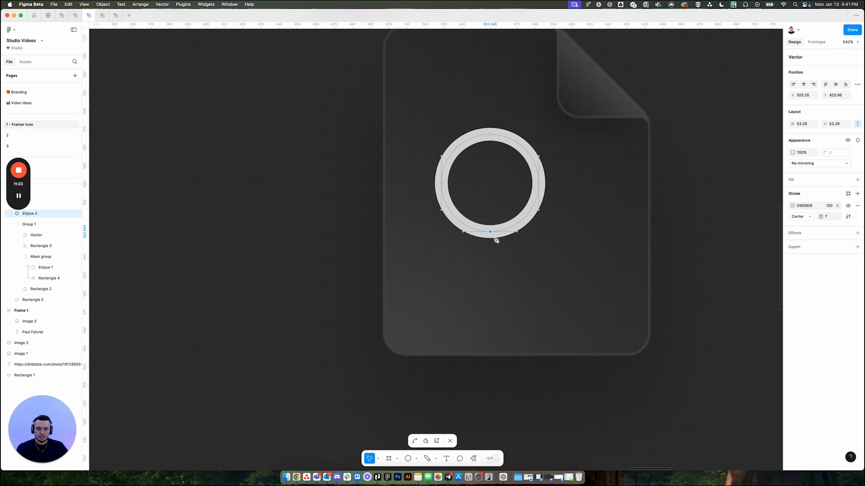
{"action": "key", "text": "p"}
{"action": "left_click", "coordinate": [495, 270]}
{"action": "key", "text": "Escape"}
{"action": "key", "text": "Escape"}
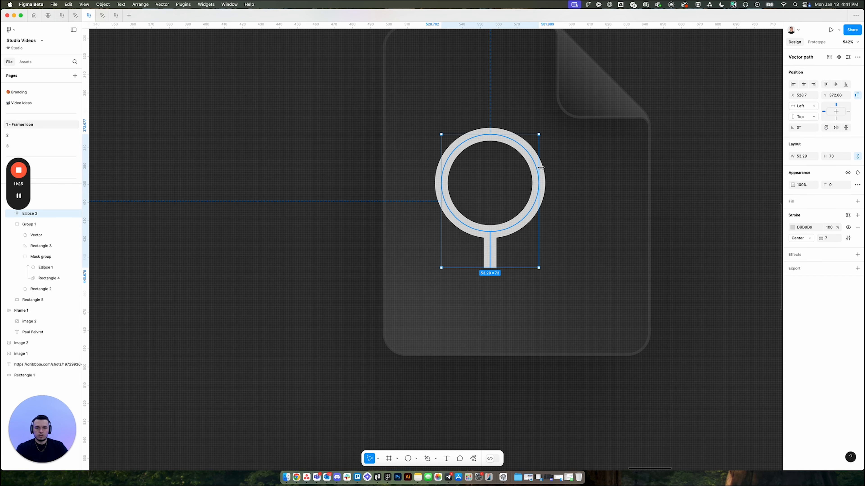
Step: Rotate the magnifying glass so its handle points diagonally down to the right, and flatten it in the middle of the file icon
{"action": "left_click_drag", "start_coordinate": [544, 134], "coordinate": [506, 165]}
{"action": "scroll", "coordinate": [516, 181], "scroll_direction": "down", "scroll_amount": 2}
{"action": "key", "text": "super+e"}
{"action": "left_click_drag", "start_coordinate": [497, 195], "coordinate": [529, 198]}
Step: Give the free end of the magnifying glass handle a Round end point
{"action": "double_click", "coordinate": [558, 237]}
{"action": "left_click", "coordinate": [562, 240]}
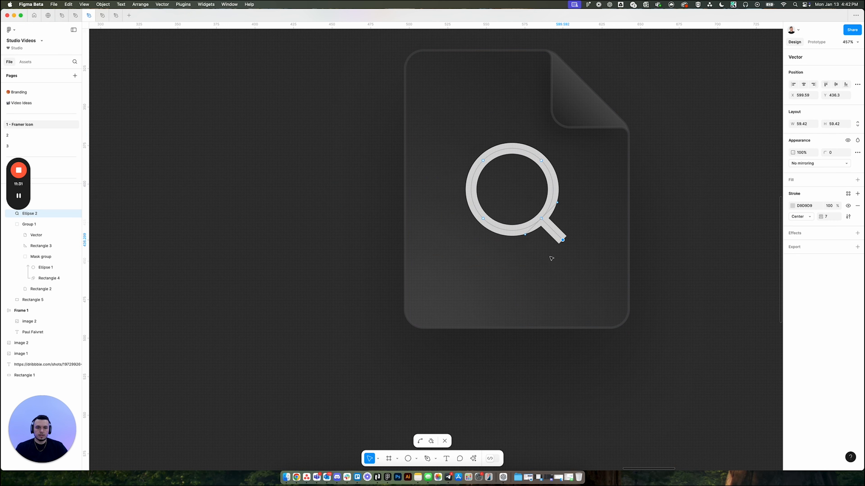
{"action": "left_click", "coordinate": [848, 217]}
{"action": "left_click", "coordinate": [768, 249]}
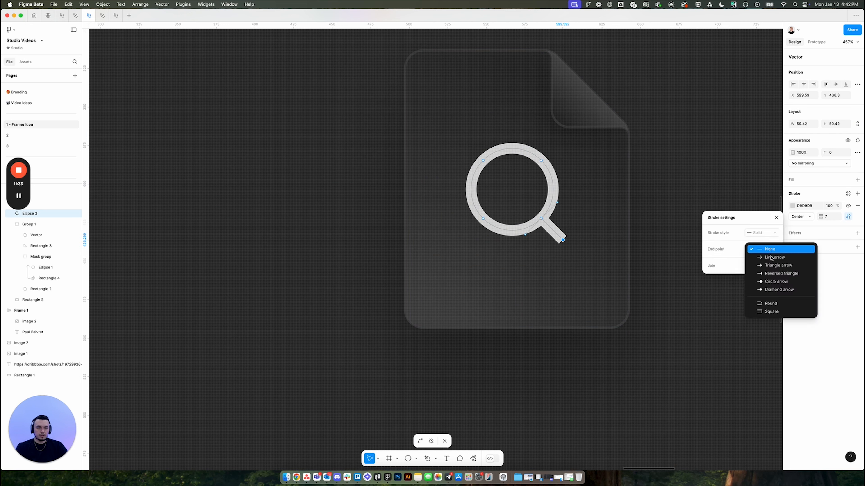
{"action": "left_click", "coordinate": [762, 305]}
{"action": "key", "text": "Escape"}
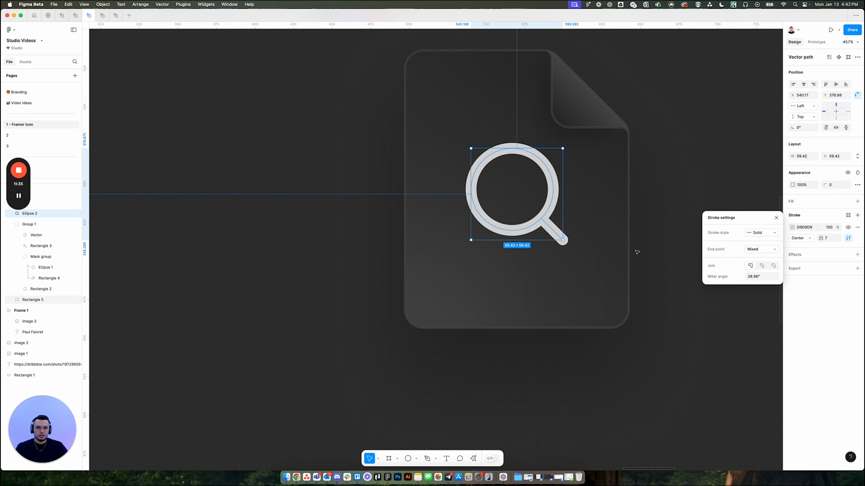
Step: Recolor the magnifying glass stroke by sampling the dark frame background, 1D1D1D
{"action": "scroll", "coordinate": [640, 240], "scroll_direction": "down", "scroll_amount": 5}
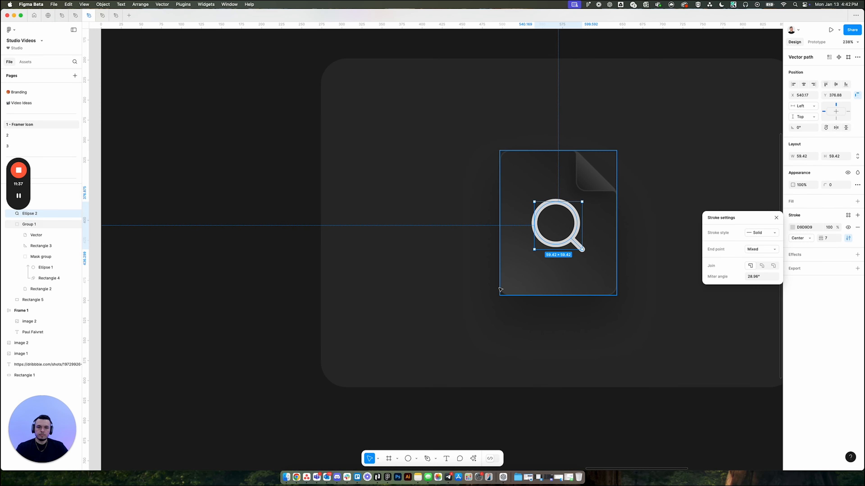
{"action": "left_click", "coordinate": [242, 251]}
{"action": "left_click", "coordinate": [243, 251]}
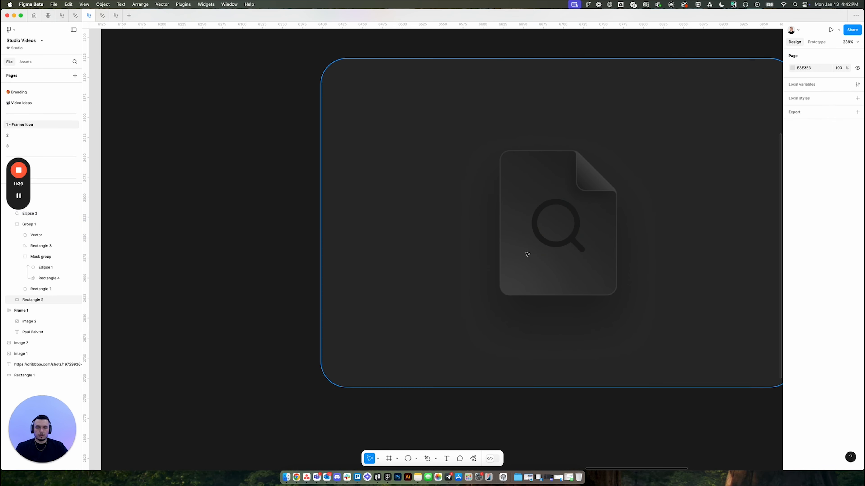
Step: Scale the magnifying glass path down to about 52 px, keeping it centred, and convert its stroke to an outlined shape
{"action": "left_click", "coordinate": [573, 218]}
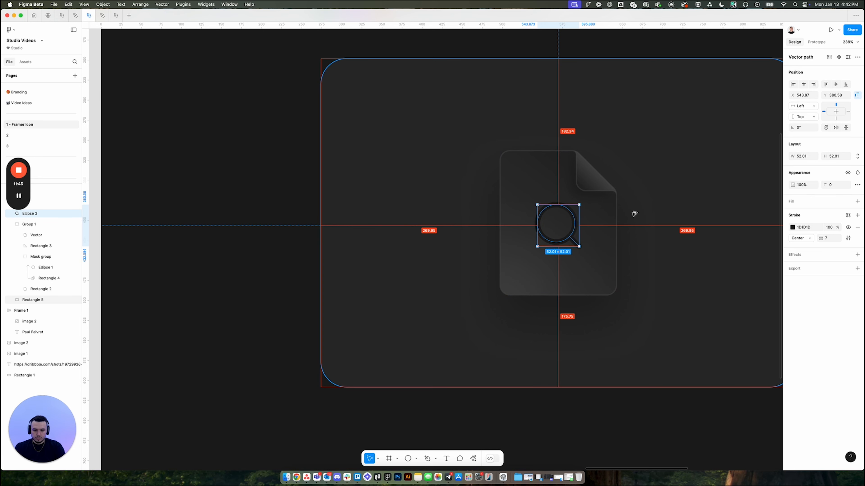
{"action": "key", "text": "alt+super+o"}
{"action": "left_click", "coordinate": [276, 248]}
{"action": "scroll", "coordinate": [275, 248], "scroll_direction": "right", "scroll_amount": 2}
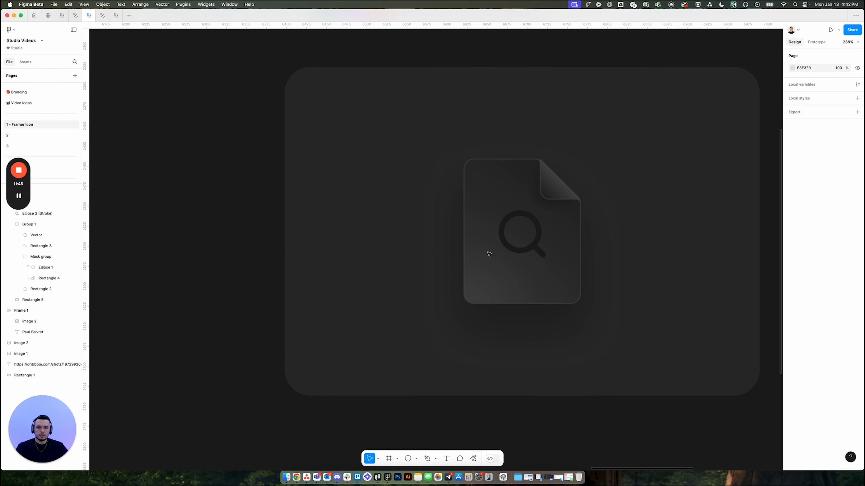
Step: Examine the engraved cube symbol's edge highlights and shadows on the reference card's file icon
{"action": "left_click", "coordinate": [519, 251]}
{"action": "scroll", "coordinate": [597, 236], "scroll_direction": "up", "scroll_amount": 3}
{"action": "scroll", "coordinate": [583, 235], "scroll_direction": "down", "scroll_amount": 5}
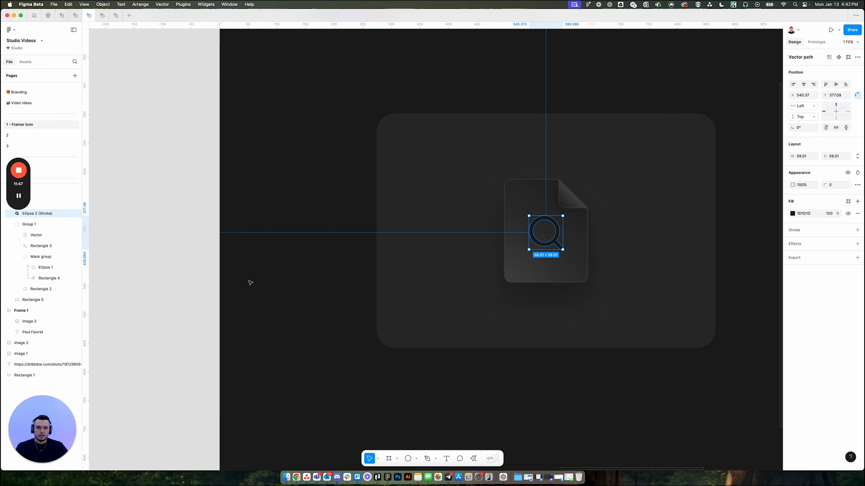
{"action": "scroll", "coordinate": [249, 282], "scroll_direction": "left", "scroll_amount": 10}
{"action": "scroll", "coordinate": [313, 208], "scroll_direction": "up", "scroll_amount": 8}
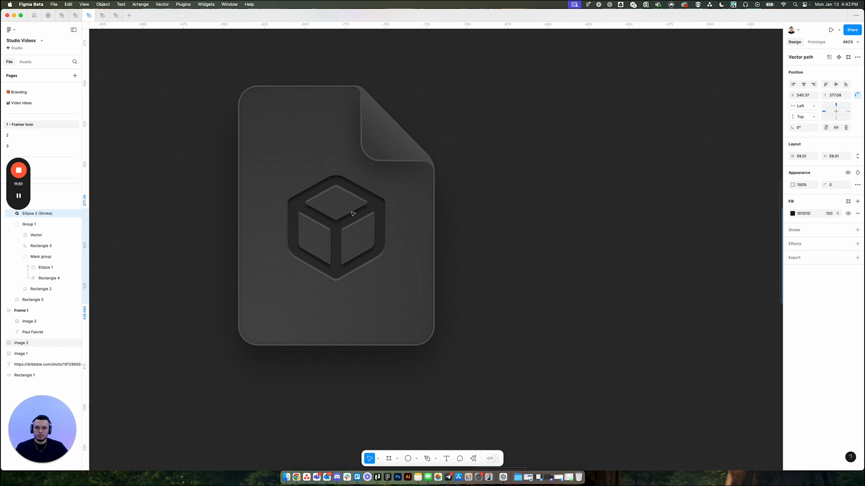
{"action": "scroll", "coordinate": [333, 211], "scroll_direction": "down", "scroll_amount": 5}
{"action": "scroll", "coordinate": [149, 257], "scroll_direction": "right", "scroll_amount": 15}
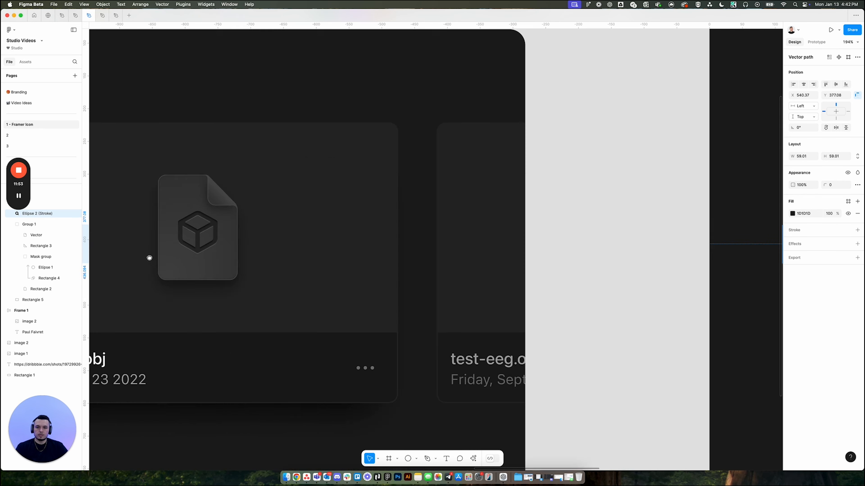
{"action": "scroll", "coordinate": [538, 261], "scroll_direction": "up", "scroll_amount": 3}
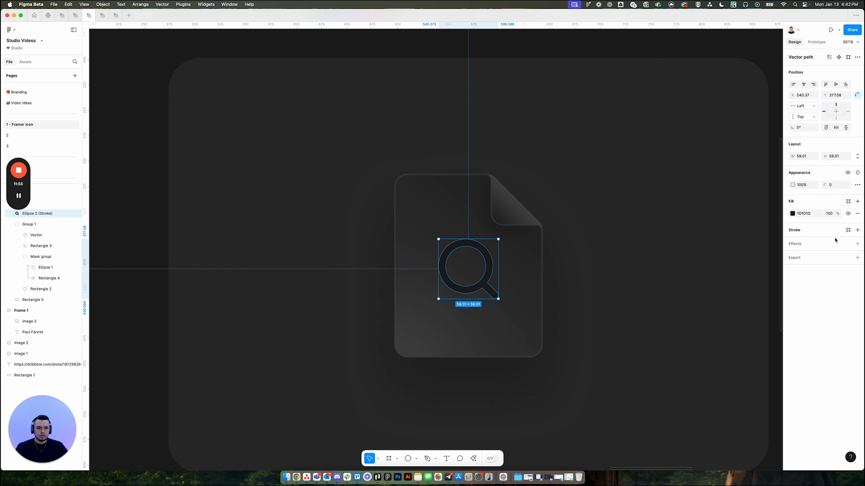
Step: Add a white FFFFFF inner shadow to the magnifying glass with a Y offset of 1 and a blur of 1
{"action": "left_click", "coordinate": [858, 244]}
{"action": "left_click", "coordinate": [819, 256]}
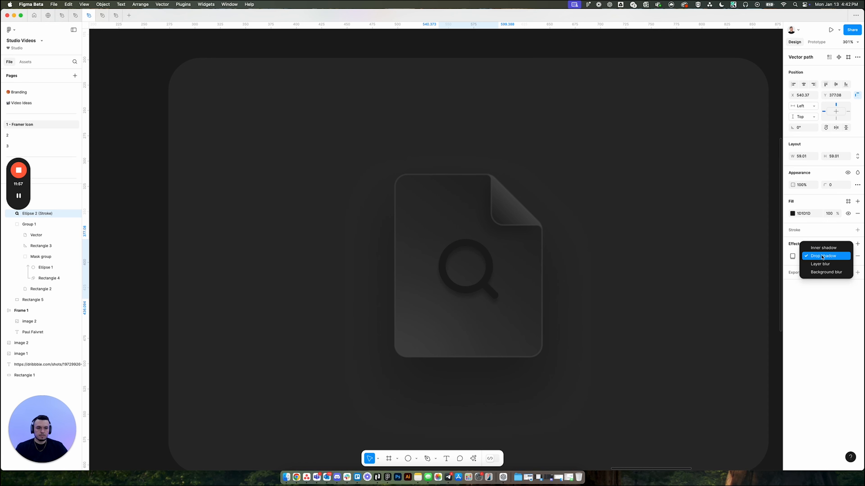
{"action": "left_click", "coordinate": [823, 248]}
{"action": "left_click", "coordinate": [793, 256]}
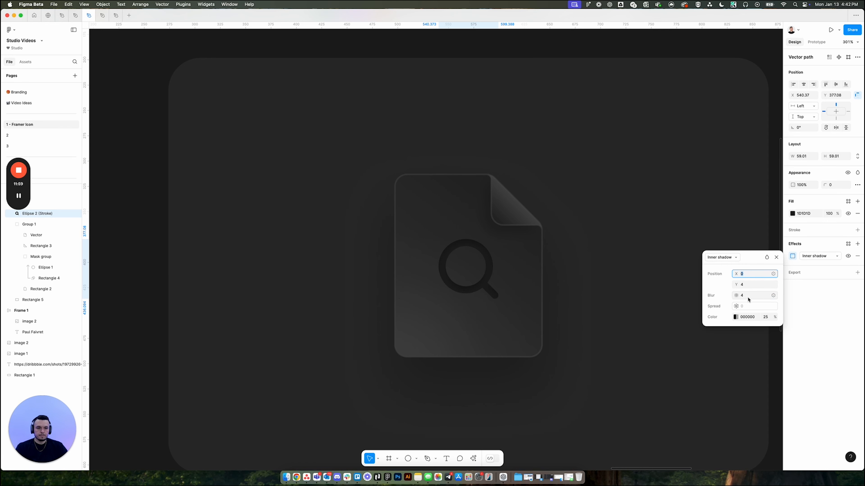
{"action": "left_click", "coordinate": [736, 317]}
{"action": "left_click", "coordinate": [753, 285]}
{"action": "type", "text": "1"}
{"action": "key", "text": "Return"}
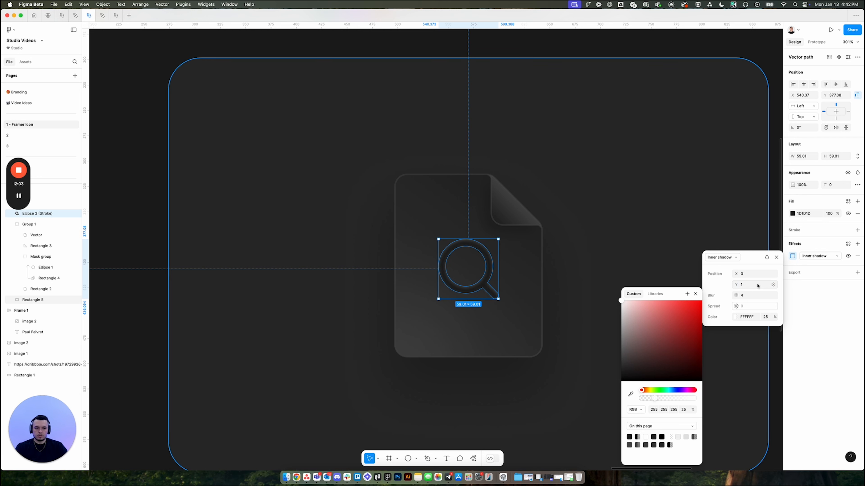
{"action": "left_click", "coordinate": [755, 296]}
{"action": "type", "text": "1"}
{"action": "key", "text": "Return"}
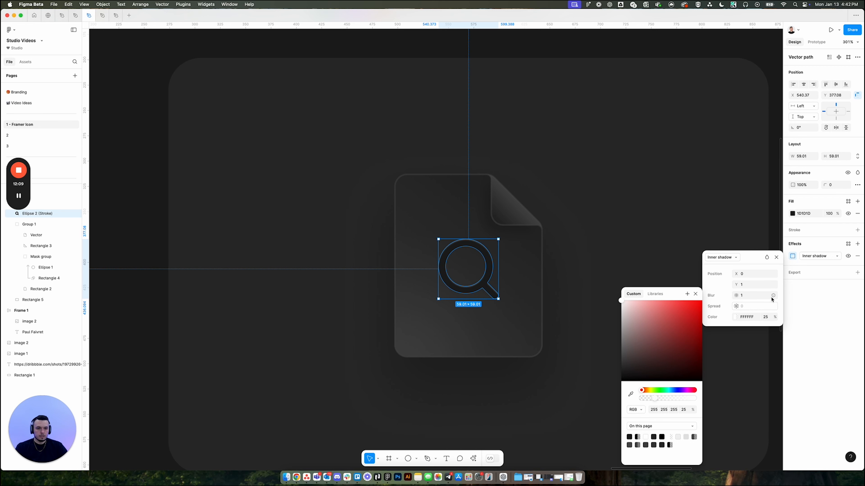
Step: Add a drop shadow to the magnifying glass with a Y offset of 2
{"action": "left_click", "coordinate": [858, 245]}
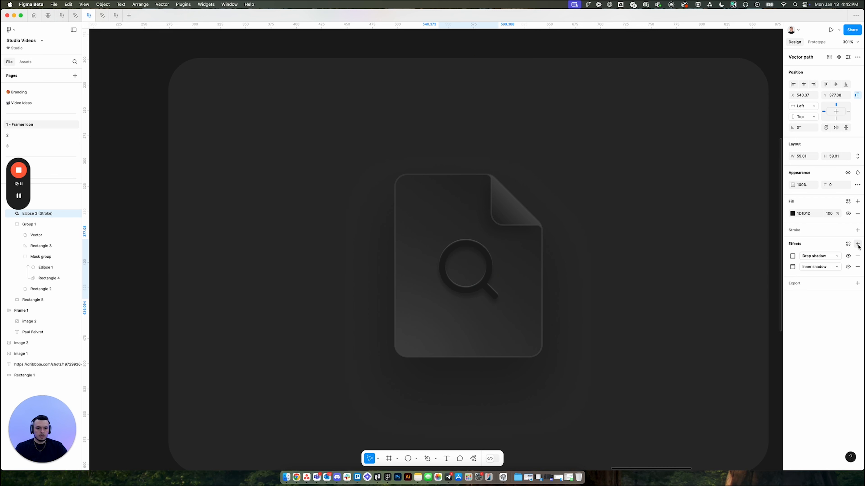
{"action": "left_click", "coordinate": [793, 256]}
{"action": "left_click", "coordinate": [750, 286]}
{"action": "type", "text": "2"}
{"action": "left_click", "coordinate": [747, 296]}
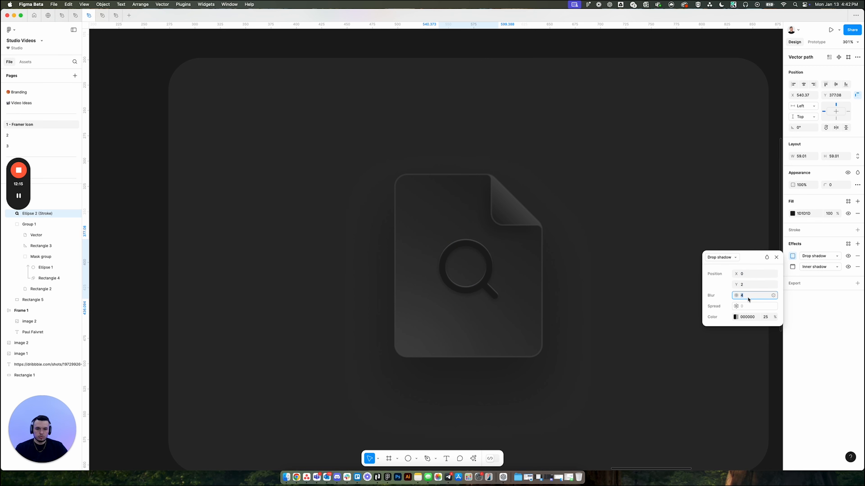
{"action": "left_click", "coordinate": [670, 295]}
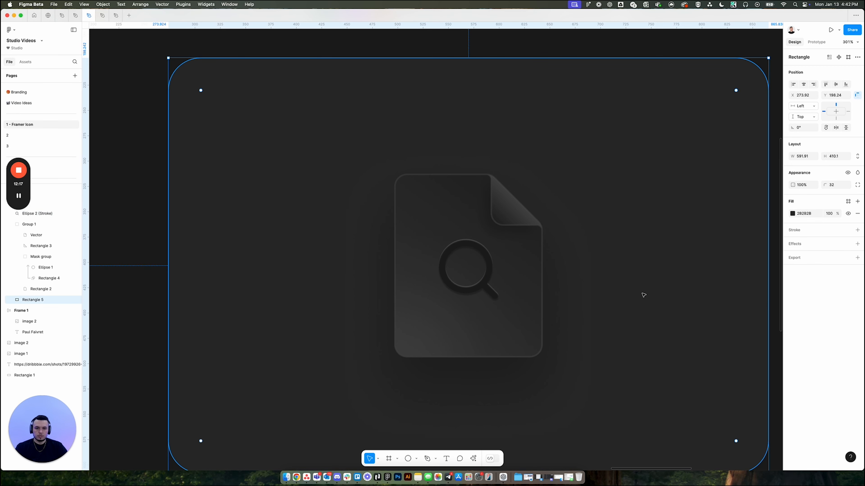
Step: Set the magnifying glass's drop shadow to a Y offset of 5 and a blur of 6
{"action": "left_click", "coordinate": [442, 273]}
{"action": "left_click", "coordinate": [793, 256]}
{"action": "left_click", "coordinate": [743, 296]}
{"action": "left_click_drag", "start_coordinate": [737, 285], "coordinate": [741, 295]}
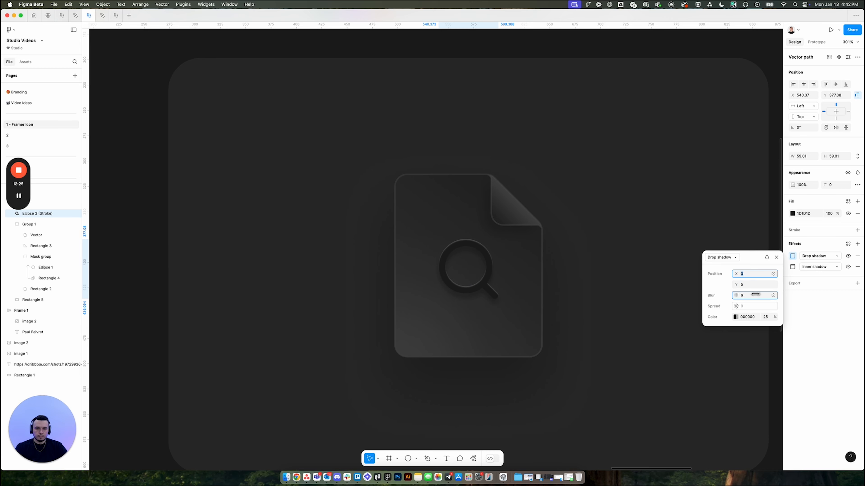
Step: Compare the magnifying glass's shading with the engraved cube symbol on the reference file icon
{"action": "scroll", "coordinate": [535, 249], "scroll_direction": "down", "scroll_amount": 5}
{"action": "left_click", "coordinate": [219, 293]}
{"action": "left_click_drag", "start_coordinate": [216, 296], "coordinate": [588, 287]}
{"action": "scroll", "coordinate": [338, 251], "scroll_direction": "up", "scroll_amount": 5}
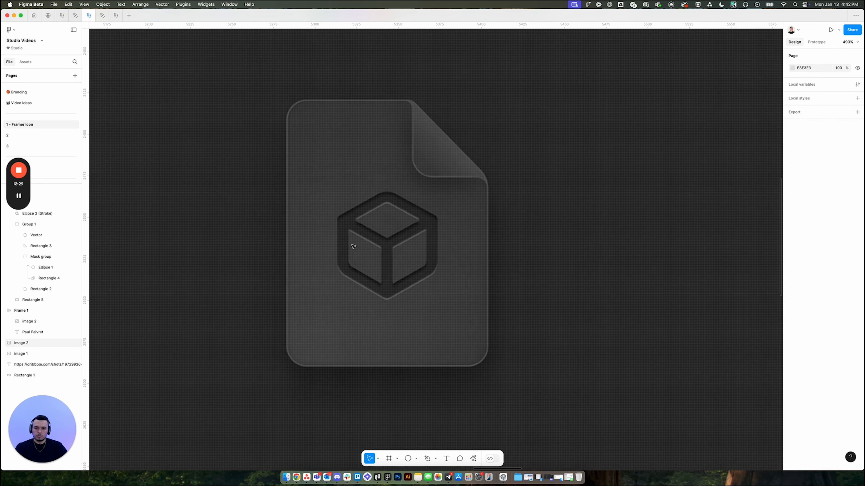
{"action": "scroll", "coordinate": [353, 246], "scroll_direction": "down", "scroll_amount": 5}
{"action": "left_click_drag", "start_coordinate": [380, 274], "coordinate": [113, 269]}
{"action": "left_click_drag", "start_coordinate": [644, 297], "coordinate": [283, 281]}
{"action": "scroll", "coordinate": [548, 243], "scroll_direction": "down", "scroll_amount": 3}
{"action": "left_click_drag", "start_coordinate": [143, 249], "coordinate": [501, 271]}
{"action": "scroll", "coordinate": [306, 242], "scroll_direction": "up", "scroll_amount": 5}
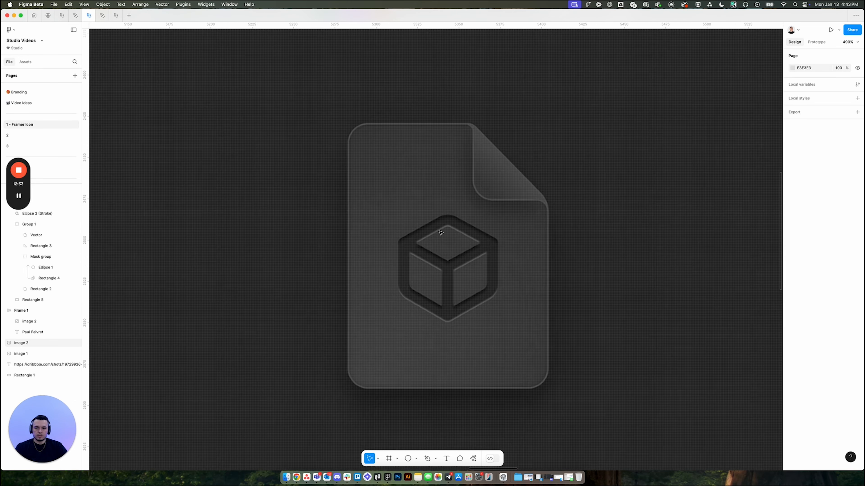
Step: Set the magnifying glass's inner shadow color to 000000 at 100% opacity
{"action": "scroll", "coordinate": [439, 233], "scroll_direction": "up", "scroll_amount": 2}
{"action": "scroll", "coordinate": [371, 244], "scroll_direction": "down", "scroll_amount": 9}
{"action": "left_click_drag", "start_coordinate": [501, 273], "coordinate": [205, 265]}
{"action": "scroll", "coordinate": [525, 242], "scroll_direction": "up", "scroll_amount": 5}
{"action": "left_click", "coordinate": [510, 245]}
{"action": "scroll", "coordinate": [510, 245], "scroll_direction": "up", "scroll_amount": 2}
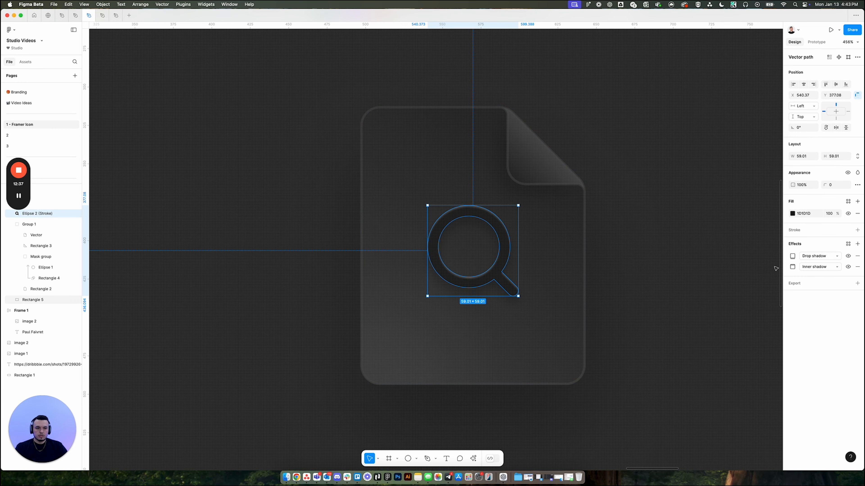
{"action": "left_click", "coordinate": [792, 267]}
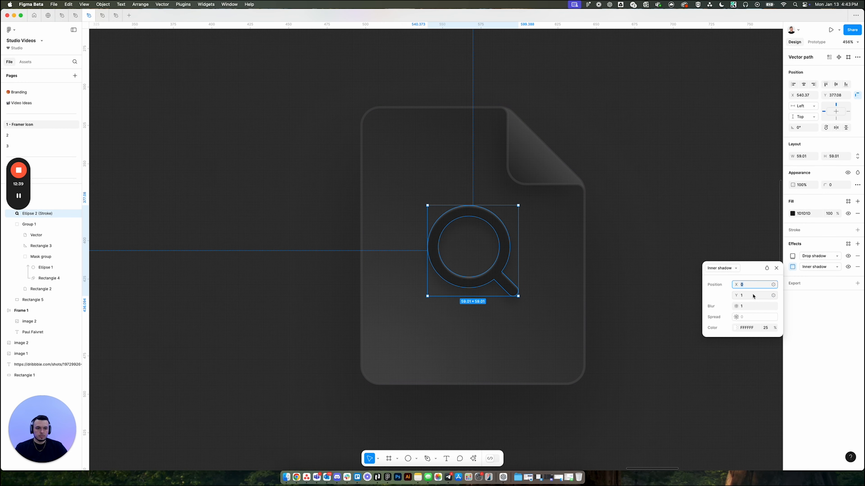
{"action": "left_click", "coordinate": [736, 328]}
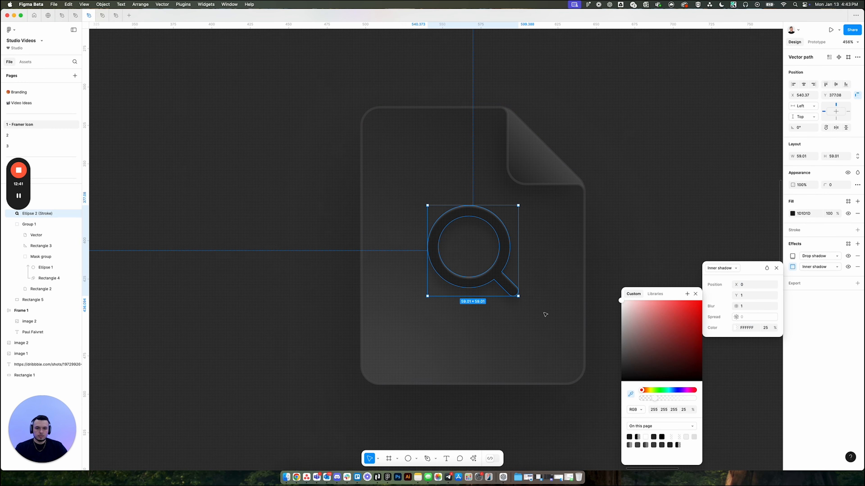
{"action": "left_click", "coordinate": [496, 269]}
{"action": "left_click_drag", "start_coordinate": [625, 377], "coordinate": [598, 392]}
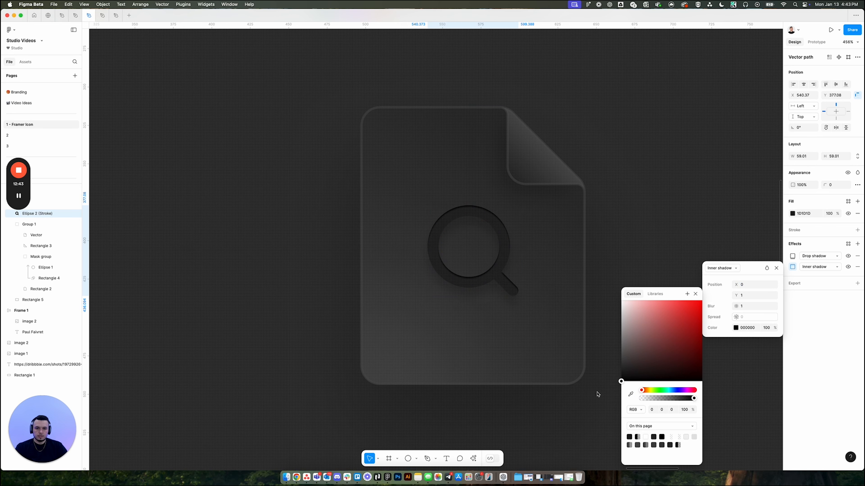
Step: Remove the drop shadow from the magnifying glass
{"action": "left_click", "coordinate": [857, 256]}
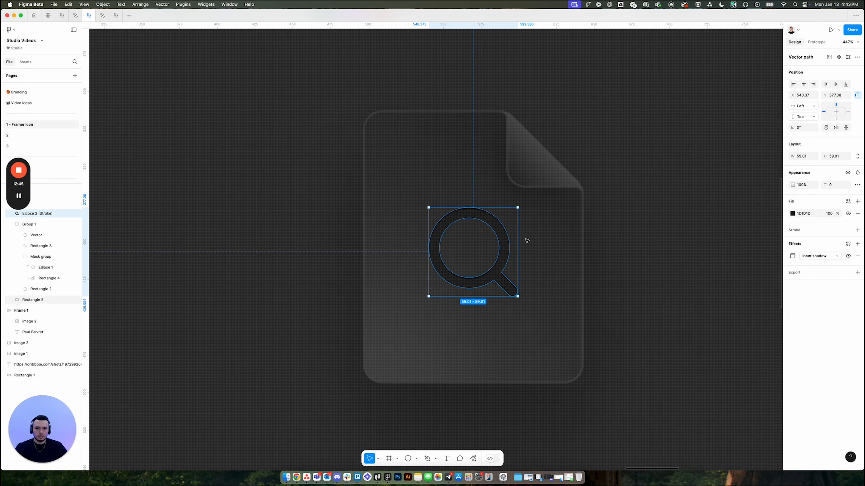
{"action": "scroll", "coordinate": [485, 242], "scroll_direction": "down", "scroll_amount": 2}
{"action": "left_click", "coordinate": [627, 253]}
{"action": "left_click", "coordinate": [505, 277]}
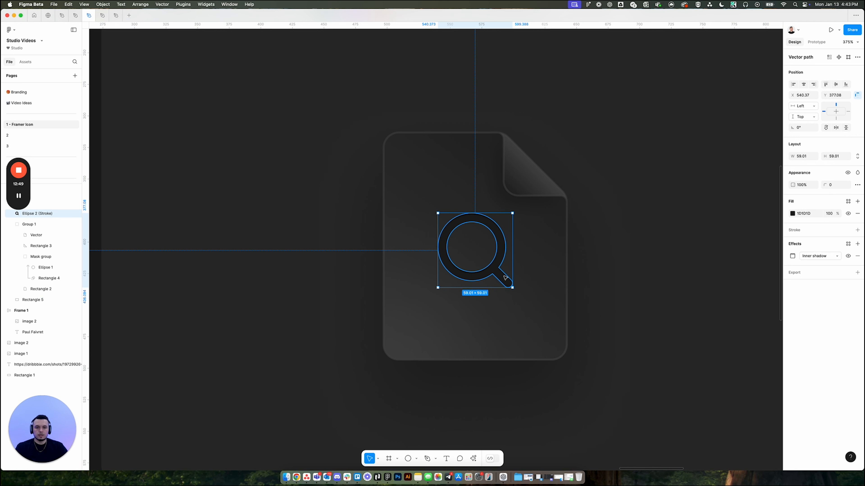
Step: Set the blur of the magnifying glass's inner shadow to 3
{"action": "left_click", "coordinate": [793, 256]}
{"action": "left_click", "coordinate": [747, 296]}
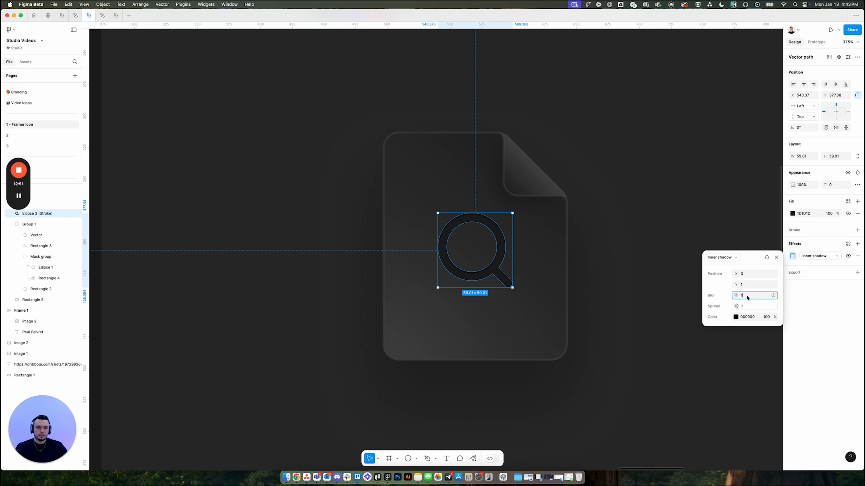
{"action": "type", "text": "3"}
{"action": "key", "text": "Return"}
{"action": "left_click", "coordinate": [640, 238]}
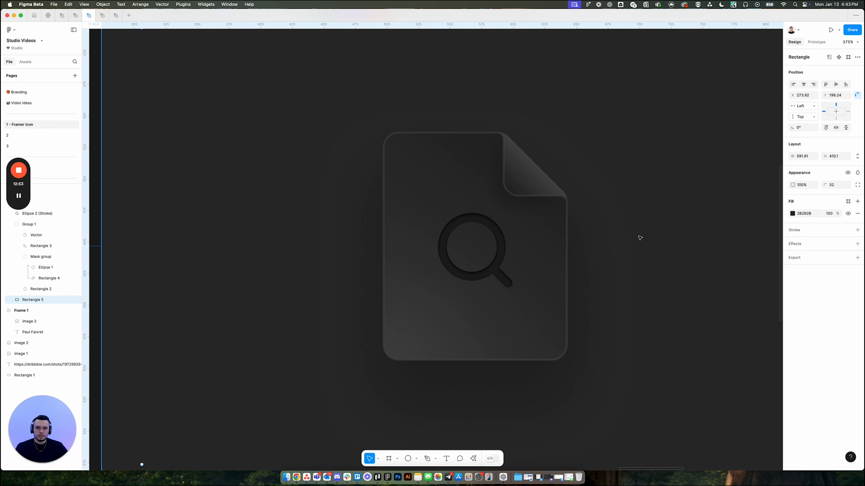
Step: Recolor the magnifying glass's inner shadow by sampling the symbol's own dark grey and fine-tuning it to a near-black shade
{"action": "left_click", "coordinate": [502, 274]}
{"action": "left_click", "coordinate": [793, 257]}
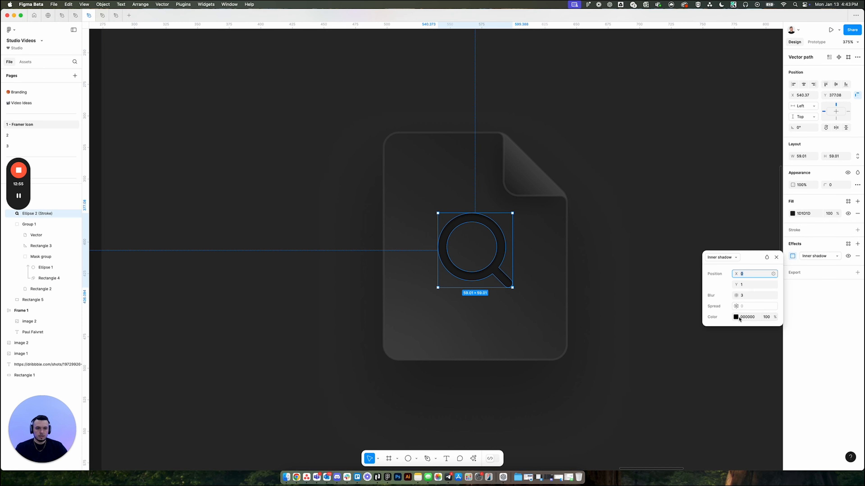
{"action": "left_click", "coordinate": [735, 319]}
{"action": "left_click", "coordinate": [630, 395]}
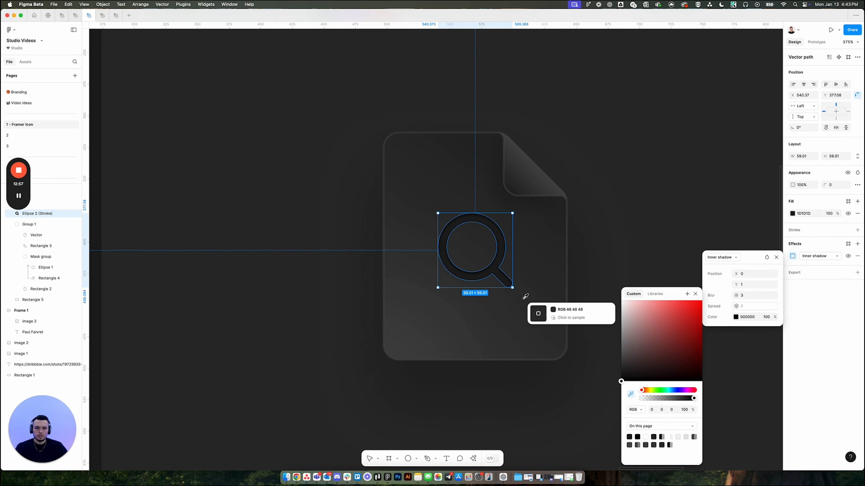
{"action": "left_click", "coordinate": [501, 266]}
{"action": "left_click_drag", "start_coordinate": [621, 373], "coordinate": [623, 370]}
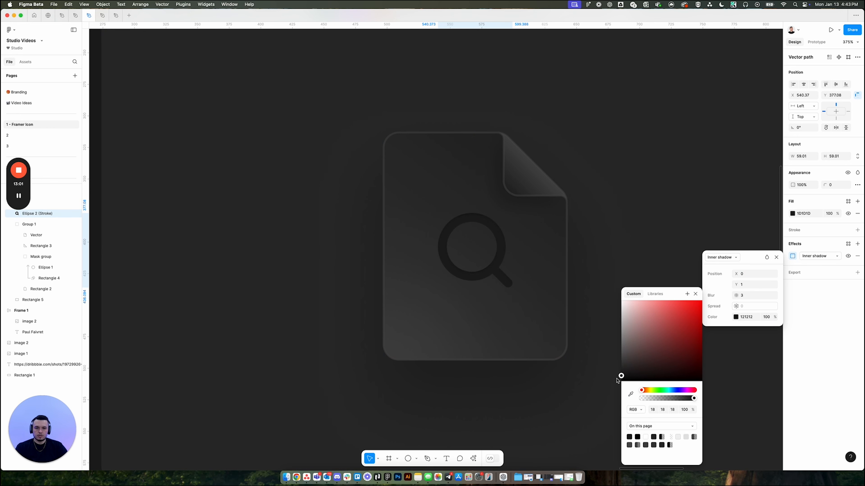
{"action": "left_click_drag", "start_coordinate": [616, 380], "coordinate": [616, 381]}
Step: Set the blur of the magnifying glass's inner shadow to 5
{"action": "left_click", "coordinate": [748, 296]}
{"action": "type", "text": "5"}
{"action": "left_click", "coordinate": [649, 236]}
{"action": "key", "text": "shift+2"}
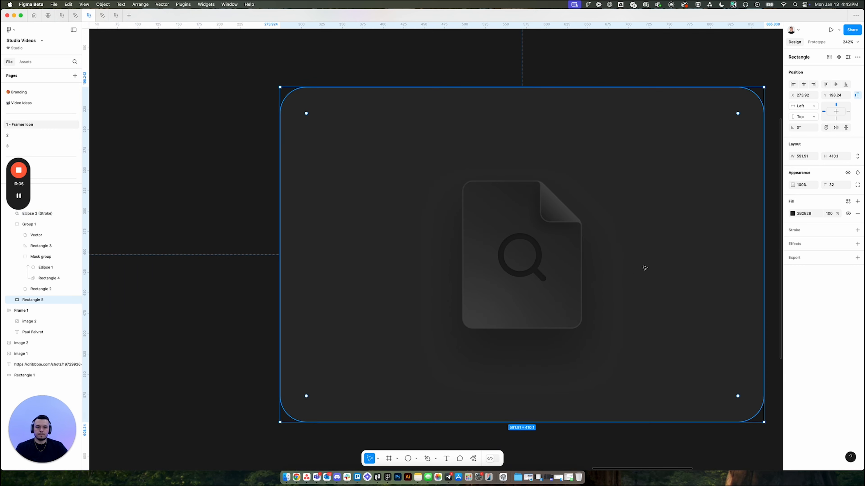
Step: Try the magnifying glass at 60% and 80% opacity, and settle on 70%
{"action": "scroll", "coordinate": [608, 274], "scroll_direction": "right", "scroll_amount": 3}
{"action": "left_click", "coordinate": [476, 249]}
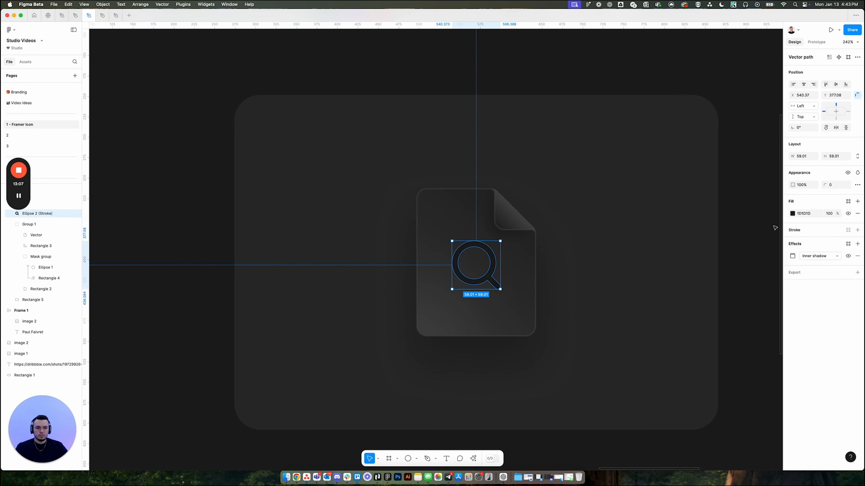
{"action": "key", "text": "6"}
{"action": "left_click", "coordinate": [724, 267]}
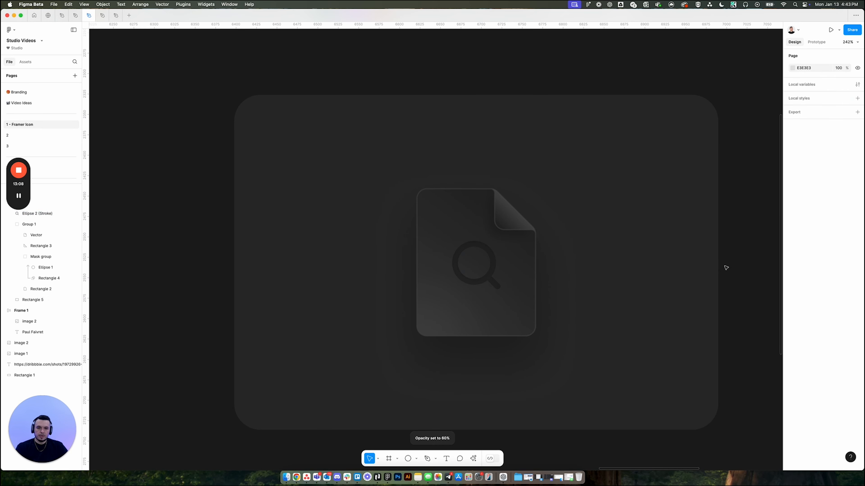
{"action": "left_click", "coordinate": [493, 288]}
{"action": "key", "text": "8"}
{"action": "left_click", "coordinate": [733, 295]}
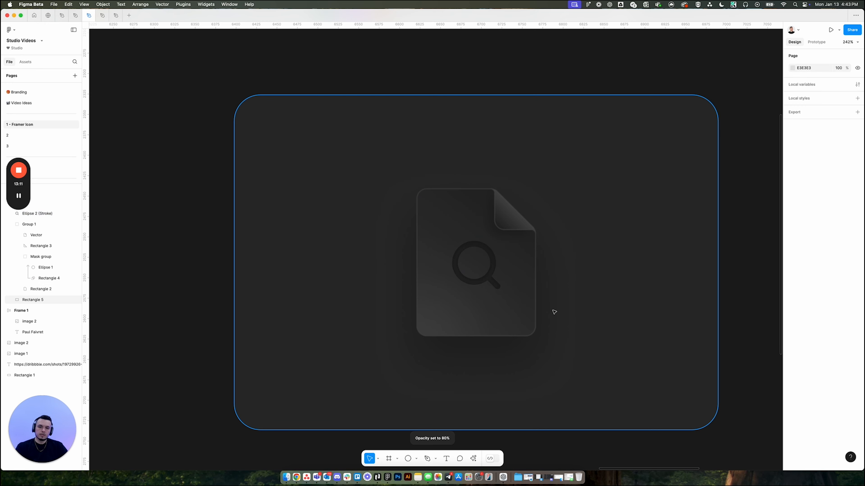
{"action": "left_click", "coordinate": [492, 286]}
{"action": "key", "text": "7"}
{"action": "left_click", "coordinate": [740, 294]}
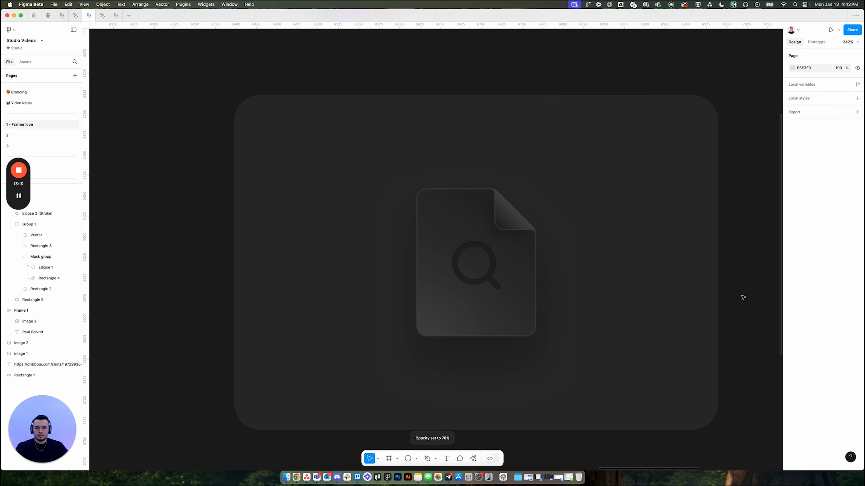
Step: Lighten the 0% stop of the linear gradient on Rectangle 4, the file shape inside the mask group
{"action": "scroll", "coordinate": [579, 287], "scroll_direction": "down", "scroll_amount": 5}
{"action": "scroll", "coordinate": [658, 287], "scroll_direction": "down", "scroll_amount": 3}
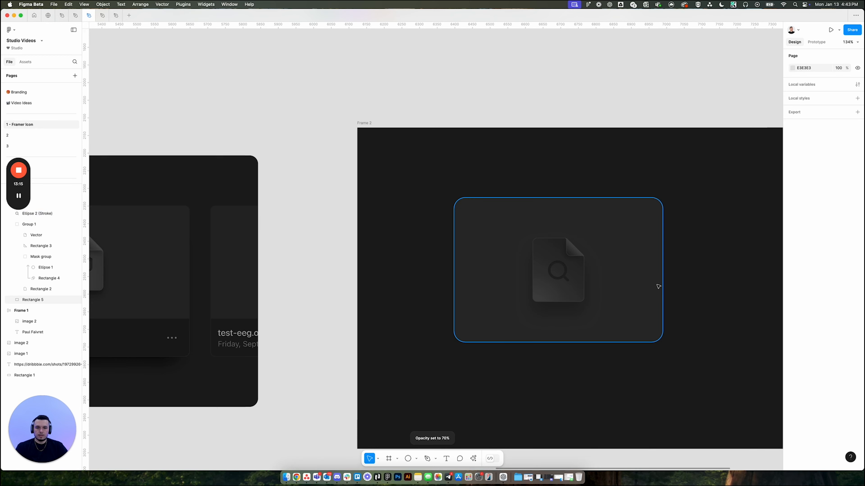
{"action": "left_click_drag", "start_coordinate": [409, 367], "coordinate": [514, 334]}
{"action": "scroll", "coordinate": [710, 280], "scroll_direction": "right", "scroll_amount": 1}
{"action": "scroll", "coordinate": [676, 289], "scroll_direction": "right", "scroll_amount": 4}
{"action": "scroll", "coordinate": [675, 289], "scroll_direction": "up", "scroll_amount": 1}
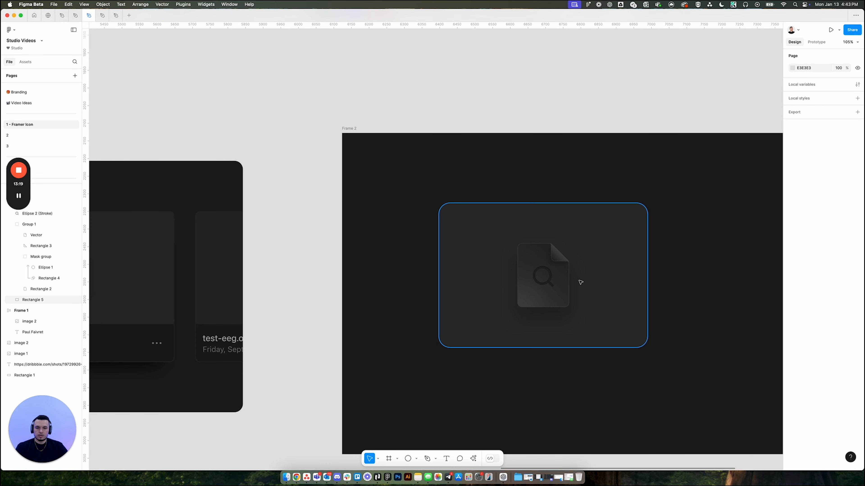
{"action": "scroll", "coordinate": [579, 282], "scroll_direction": "up", "scroll_amount": 5}
{"action": "left_click", "coordinate": [539, 278], "text": "super"}
{"action": "left_click", "coordinate": [792, 240]}
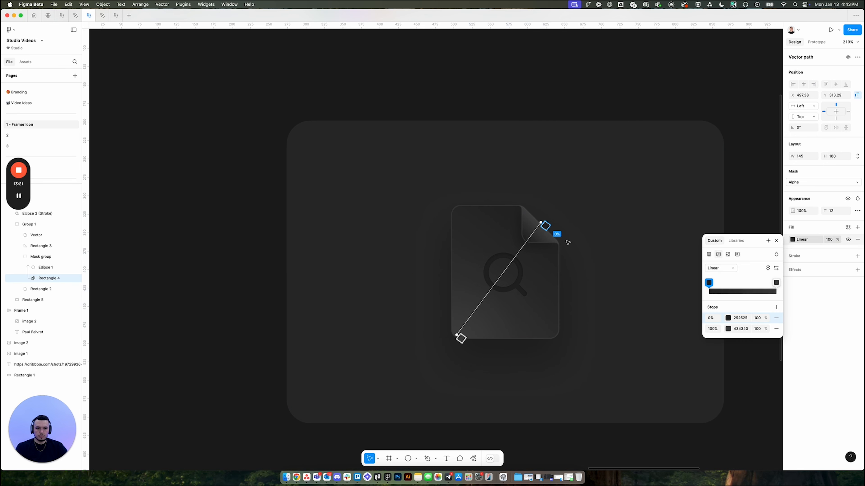
{"action": "left_click", "coordinate": [727, 320]}
{"action": "left_click_drag", "start_coordinate": [621, 371], "coordinate": [621, 354]}
{"action": "key", "text": "Escape"}
Step: Set the 0% stop of the linear gradient on Rectangle 2, the file body, to 343434
{"action": "left_click", "coordinate": [42, 289]}
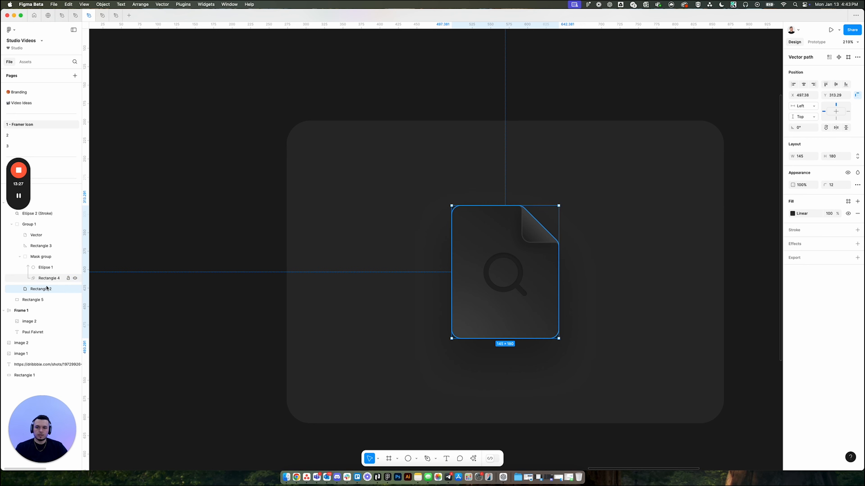
{"action": "left_click", "coordinate": [793, 214]}
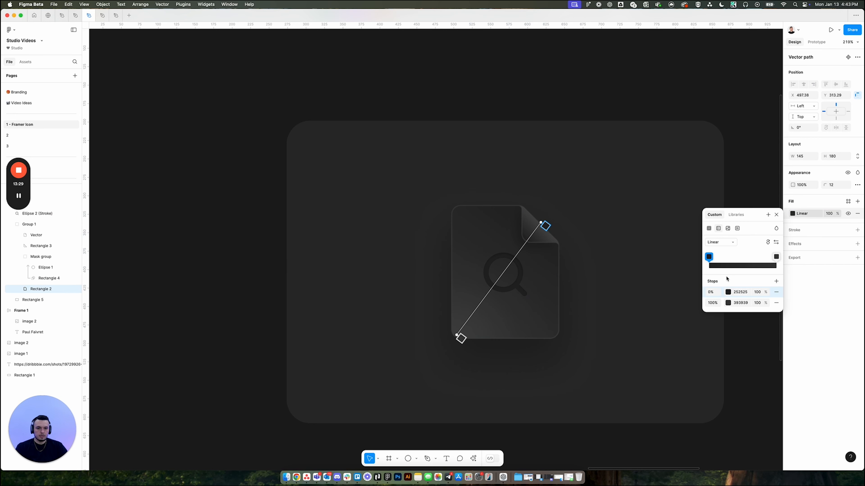
{"action": "left_click", "coordinate": [729, 293]}
{"action": "left_click", "coordinate": [623, 366]}
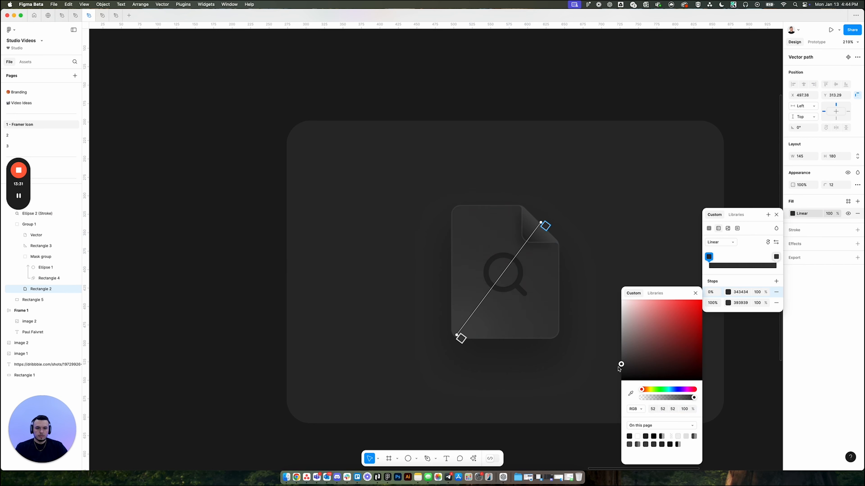
{"action": "key", "text": "Escape"}
Step: Set the 100% stop of the folded corner's linear gradient to 2F2F2F
{"action": "left_click", "coordinate": [535, 227]}
{"action": "left_click", "coordinate": [793, 255]}
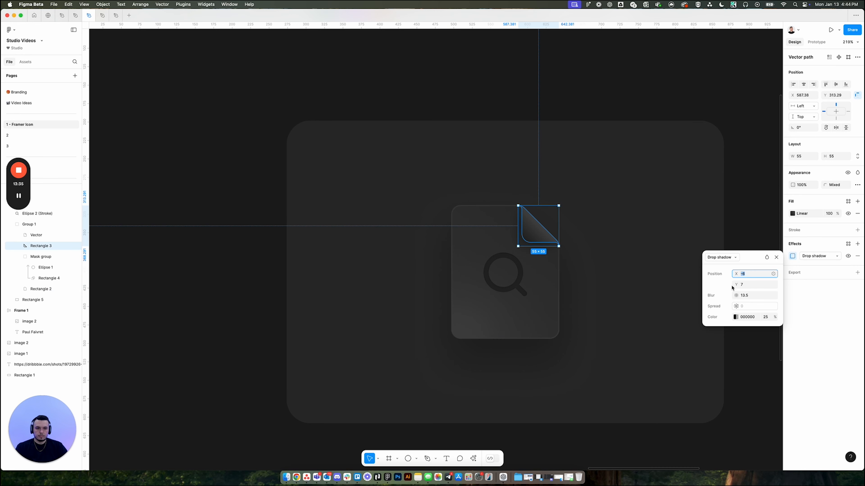
{"action": "left_click", "coordinate": [736, 317]}
{"action": "left_click", "coordinate": [792, 214]}
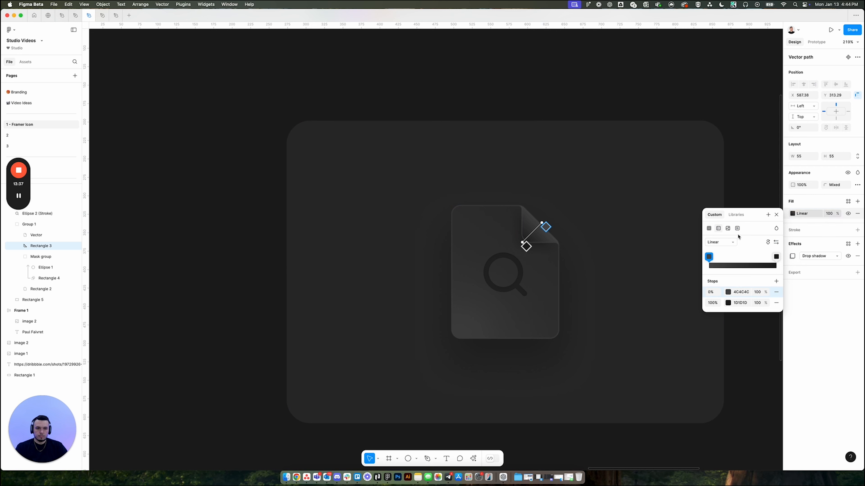
{"action": "left_click", "coordinate": [728, 303]}
{"action": "left_click", "coordinate": [628, 367]}
Step: Lighten the 0% stop of the folded corner's linear gradient
{"action": "left_click", "coordinate": [545, 226]}
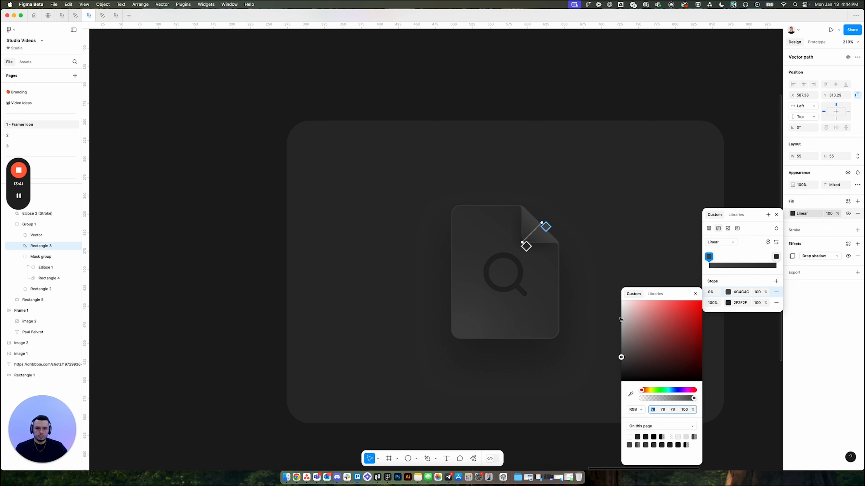
{"action": "left_click_drag", "start_coordinate": [624, 356], "coordinate": [616, 351]}
{"action": "scroll", "coordinate": [408, 234], "scroll_direction": "down", "scroll_amount": 5}
{"action": "left_click", "coordinate": [427, 145]}
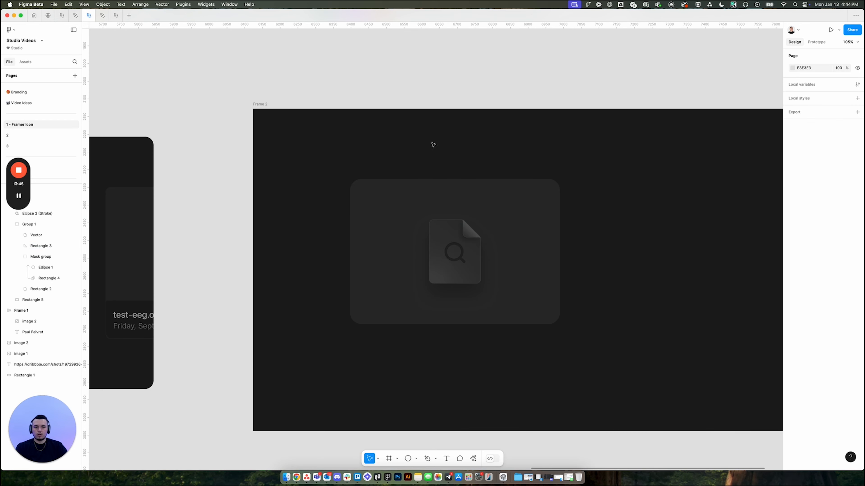
Step: Group the magnifying glass with the file icon, leaving the rounded card out of the group
{"action": "scroll", "coordinate": [468, 290], "scroll_direction": "up", "scroll_amount": 2}
{"action": "left_click_drag", "start_coordinate": [625, 187], "coordinate": [402, 307]}
{"action": "left_click", "coordinate": [510, 259], "text": "shift"}
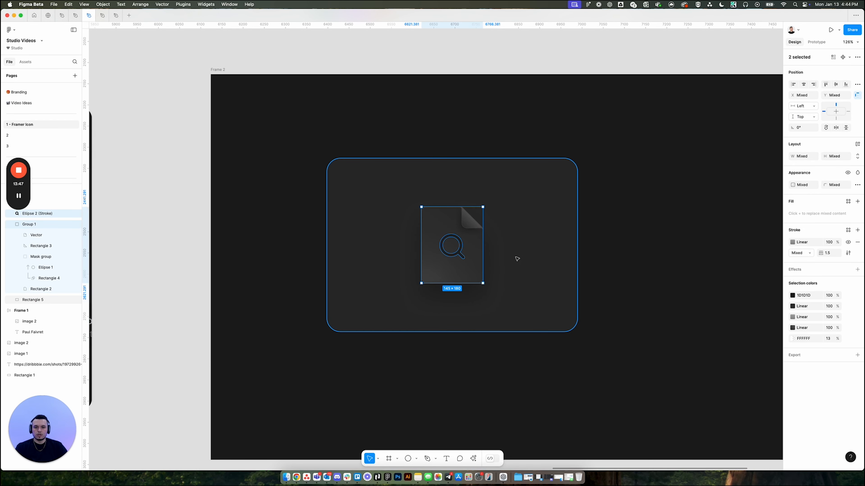
{"action": "key", "text": "super+g"}
Step: Duplicate the icon group exactly over the original and set the copy's blend mode to Screen
{"action": "left_click_drag", "start_coordinate": [452, 243], "coordinate": [526, 243], "text": "alt"}
{"action": "left_click", "coordinate": [471, 242], "text": "shift"}
{"action": "key", "text": "alt+a"}
{"action": "left_click", "coordinate": [463, 275]}
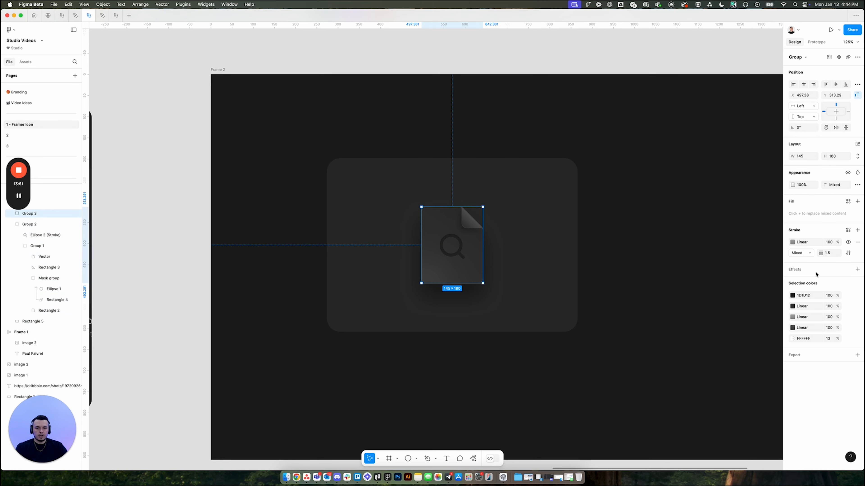
{"action": "left_click", "coordinate": [857, 172]}
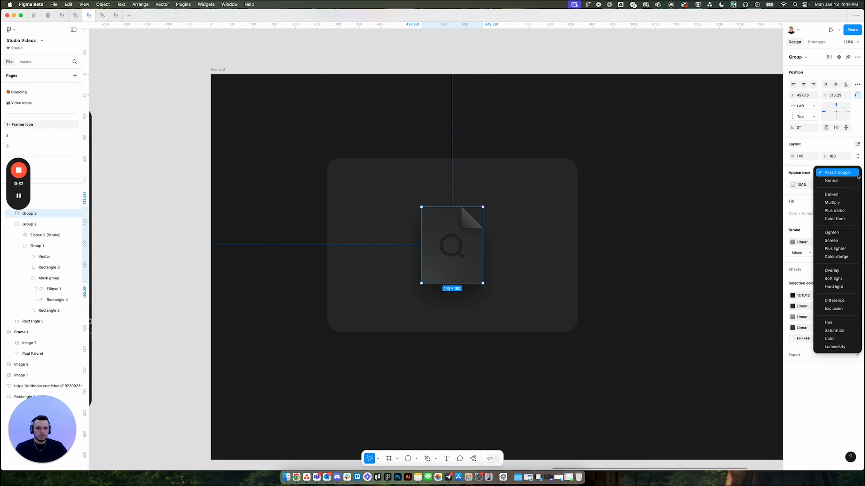
{"action": "left_click", "coordinate": [835, 240]}
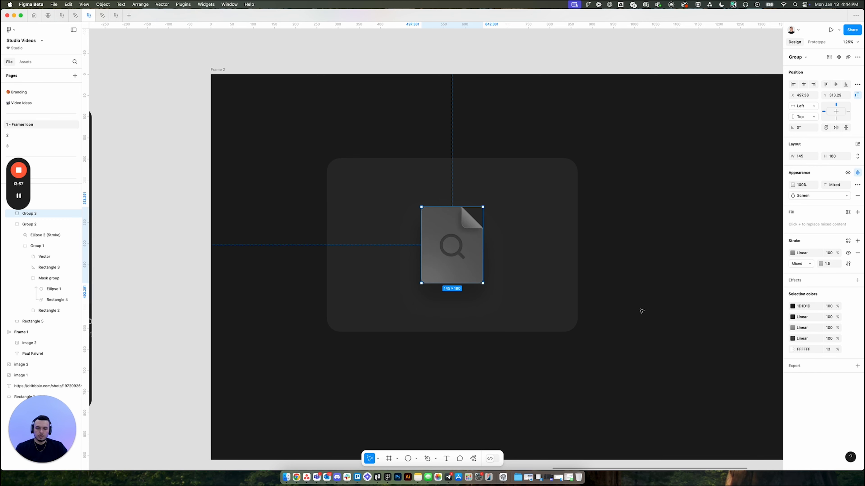
Step: Try the Screen-blended icon copy at 50%, 0% and 60% opacity
{"action": "key", "text": "5"}
{"action": "left_click", "coordinate": [651, 214]}
{"action": "left_click_drag", "start_coordinate": [655, 200], "coordinate": [440, 284]}
{"action": "left_click", "coordinate": [501, 254], "text": "shift"}
{"action": "left_click", "coordinate": [446, 254], "text": "shift"}
{"action": "key", "text": "0"}
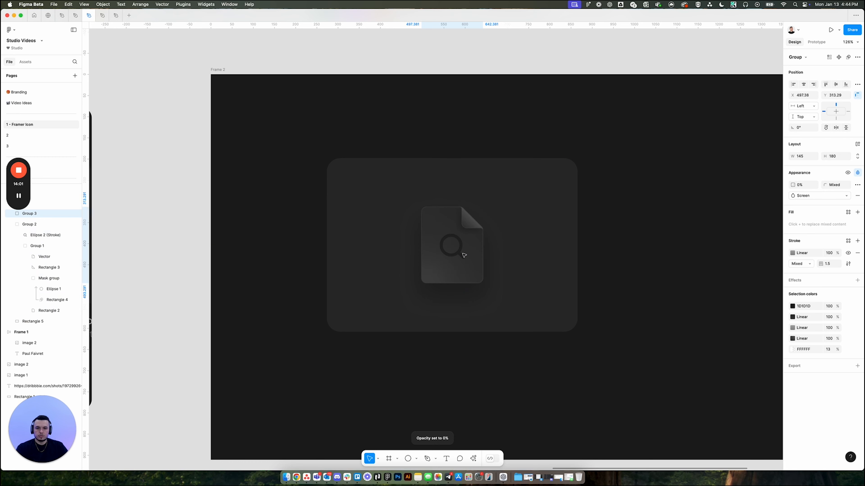
{"action": "key", "text": "6"}
Step: Move the Screen-blended icon copy off the original and delete it
{"action": "left_click", "coordinate": [664, 246]}
{"action": "left_click_drag", "start_coordinate": [460, 245], "coordinate": [503, 240]}
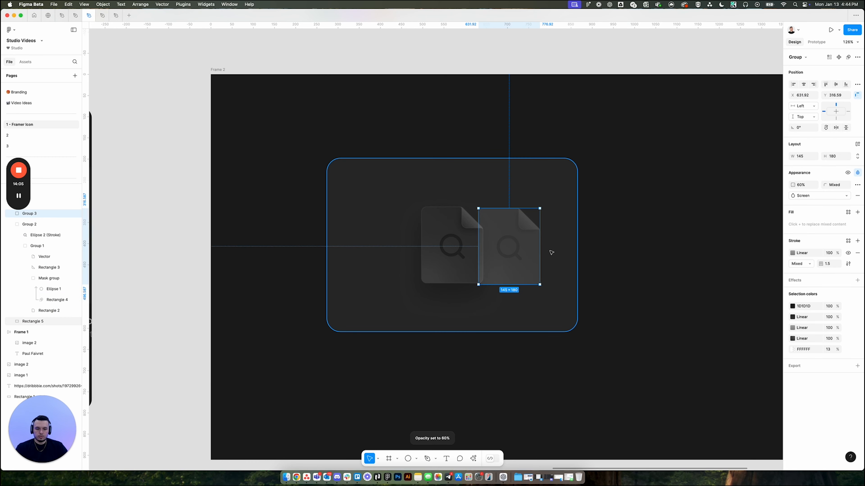
{"action": "key", "text": "BackSpace"}
Step: Add a 1 px inside stroke in grey 464646 to the rounded card behind the icon
{"action": "left_click", "coordinate": [579, 232]}
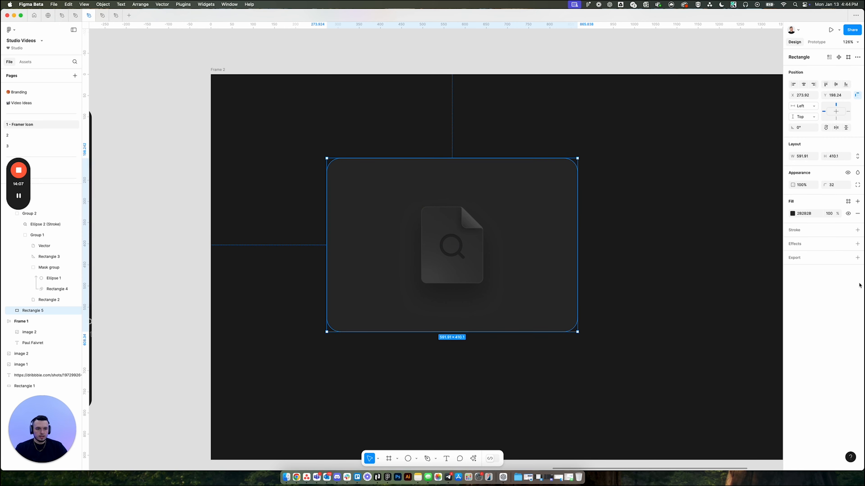
{"action": "left_click", "coordinate": [858, 230]}
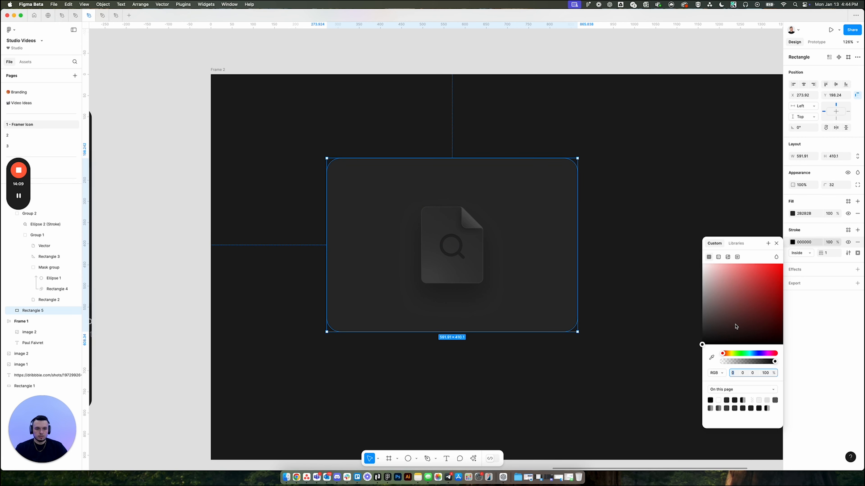
{"action": "left_click", "coordinate": [711, 357]}
{"action": "left_click", "coordinate": [531, 247]}
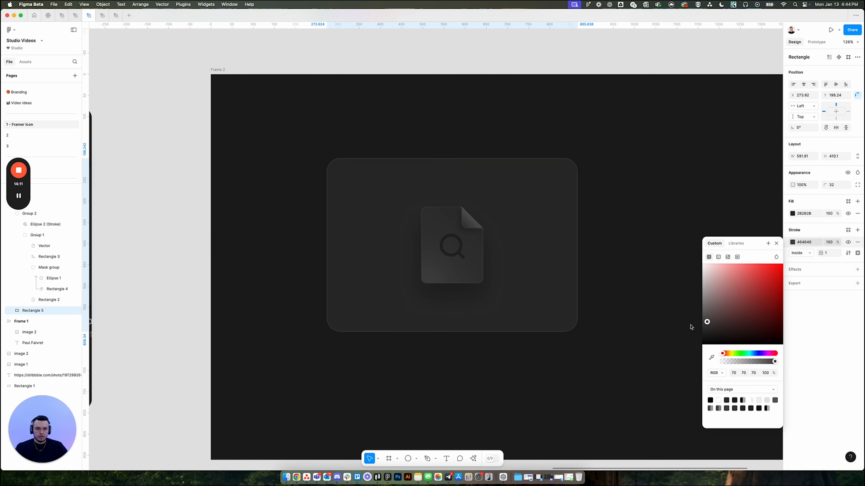
Step: Set the rounded card's stroke colour to 585858 and group the card together with the file icon
{"action": "left_click_drag", "start_coordinate": [690, 318], "coordinate": [689, 317]}
{"action": "mouse_move", "coordinate": [644, 154]}
{"action": "left_mouse_down"}
{"action": "mouse_move", "coordinate": [400, 335]}
{"action": "mouse_move", "coordinate": [374, 342]}
{"action": "left_mouse_up"}
{"action": "key", "text": "super+g"}
Step: Crop the standalone reference image on all four sides so that only the file icon with the cube and its surrounding card area remains
{"action": "left_click", "coordinate": [665, 263]}
{"action": "scroll", "coordinate": [666, 263], "scroll_direction": "down", "scroll_amount": 5}
{"action": "scroll", "coordinate": [641, 269], "scroll_direction": "left", "scroll_amount": 1}
{"action": "left_click", "coordinate": [292, 255]}
{"action": "left_click_drag", "start_coordinate": [339, 243], "coordinate": [246, 245]}
{"action": "left_click_drag", "start_coordinate": [108, 246], "coordinate": [194, 243]}
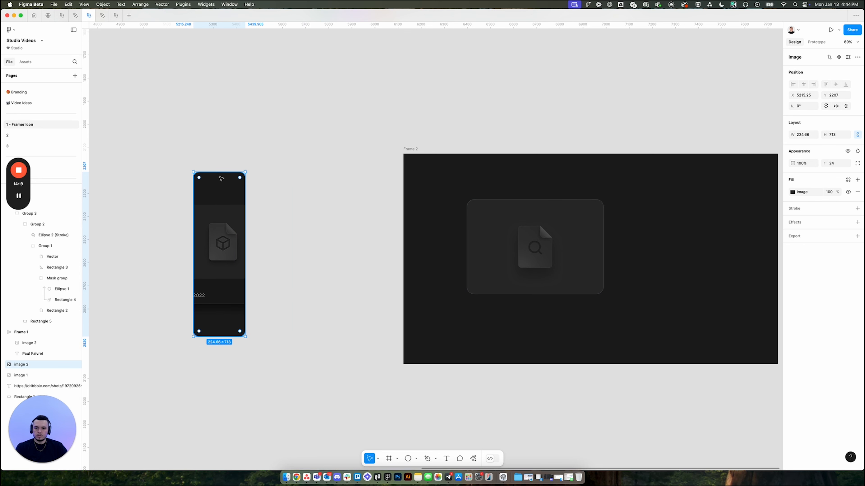
{"action": "left_click_drag", "start_coordinate": [221, 173], "coordinate": [221, 217]}
{"action": "left_click_drag", "start_coordinate": [228, 337], "coordinate": [229, 269]}
Step: Place the cropped reference in Frame 2 beside the icon group, and shrink the rounded card behind the redrawn icon to about 296 × 310
{"action": "left_click_drag", "start_coordinate": [194, 244], "coordinate": [372, 261]}
{"action": "left_click_drag", "start_coordinate": [495, 249], "coordinate": [558, 243]}
{"action": "left_click", "coordinate": [575, 246], "text": "super"}
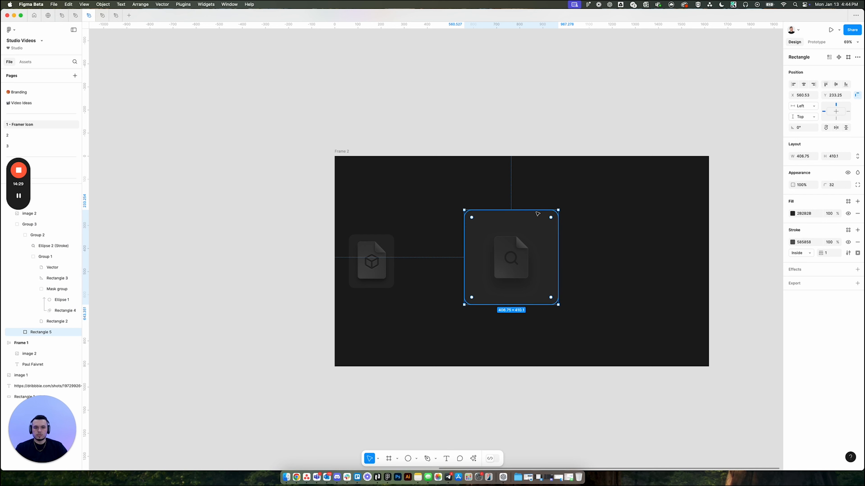
{"action": "left_click_drag", "start_coordinate": [535, 214], "coordinate": [533, 222]}
{"action": "left_click_drag", "start_coordinate": [558, 248], "coordinate": [545, 248]}
{"action": "left_click", "coordinate": [567, 255]}
Step: Enlarge the cropped reference to about the height of the redrawn card and align the top edges of the two
{"action": "left_click", "coordinate": [383, 264]}
{"action": "left_click_drag", "start_coordinate": [383, 264], "coordinate": [435, 278]}
{"action": "left_click", "coordinate": [484, 236], "text": "shift"}
{"action": "key", "text": "alt+w"}
{"action": "key", "text": "Escape"}
{"action": "left_click", "coordinate": [449, 269]}
{"action": "left_click", "coordinate": [493, 304]}
Step: Lighten the file outline's linear gradient stroke, with the start stop at 707070 and the end stop at 5B5B5B
{"action": "scroll", "coordinate": [493, 303], "scroll_direction": "up", "scroll_amount": 3}
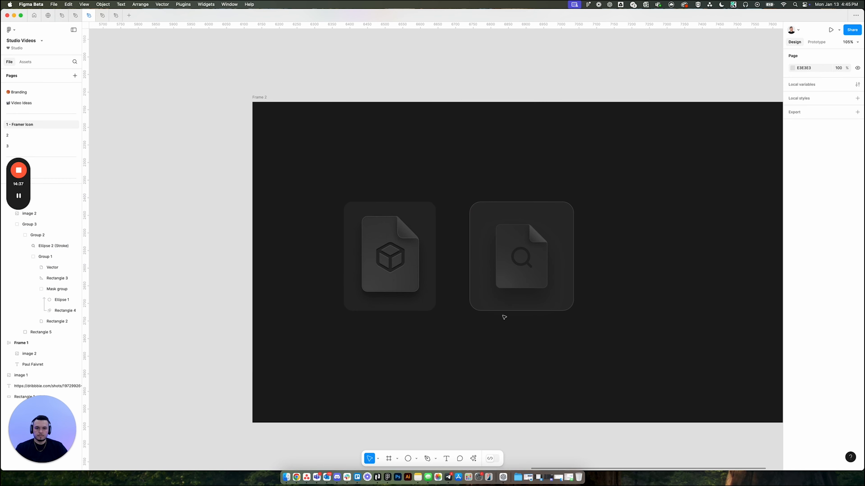
{"action": "scroll", "coordinate": [500, 313], "scroll_direction": "up", "scroll_amount": 2}
{"action": "left_click", "coordinate": [562, 265]}
{"action": "double_click", "coordinate": [554, 241]}
{"action": "left_click", "coordinate": [792, 227]}
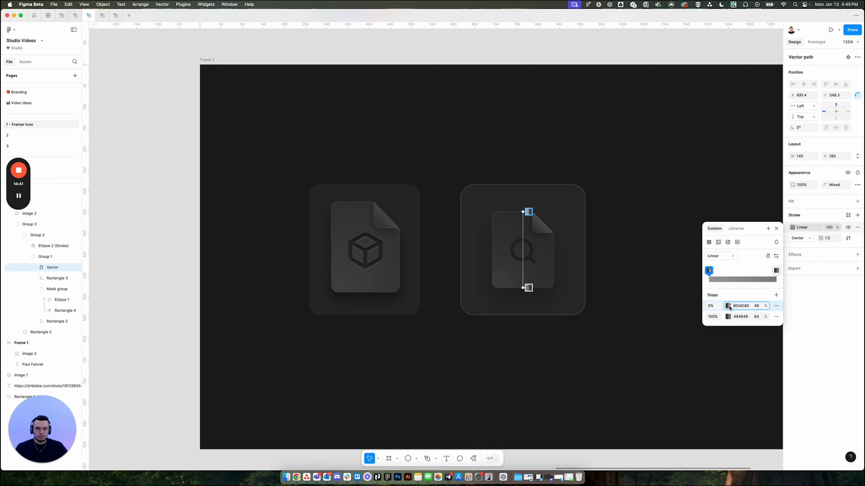
{"action": "left_click", "coordinate": [729, 305]}
{"action": "left_click_drag", "start_coordinate": [619, 356], "coordinate": [604, 349]}
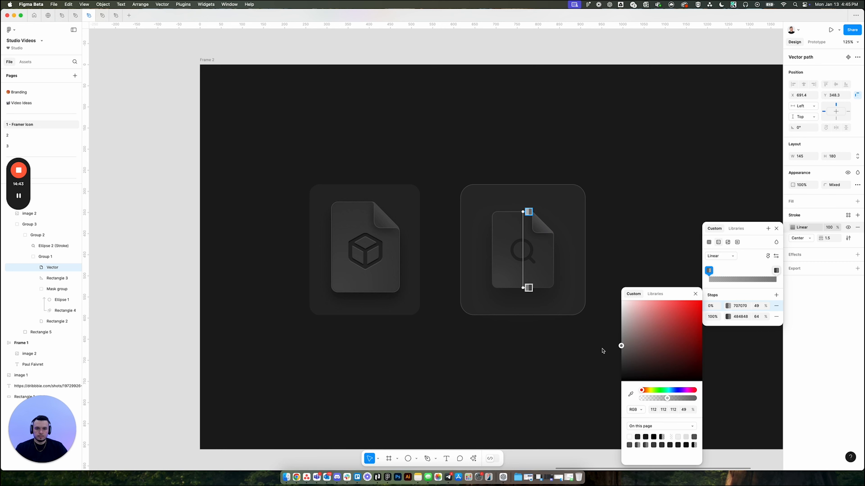
{"action": "left_click", "coordinate": [528, 288]}
{"action": "left_click_drag", "start_coordinate": [631, 367], "coordinate": [619, 357]}
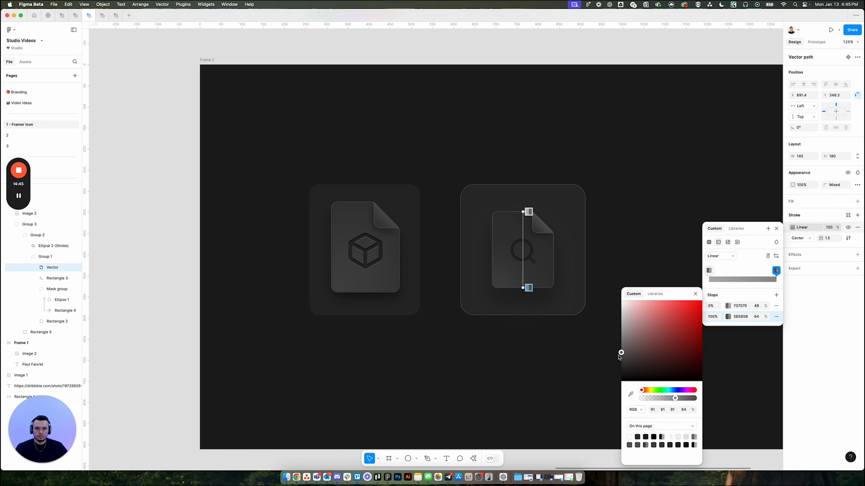
{"action": "key", "text": "Escape"}
Step: Try a black drop shadow at 100% opacity on the file shape inside the mask group
{"action": "scroll", "coordinate": [388, 289], "scroll_direction": "up", "scroll_amount": 3}
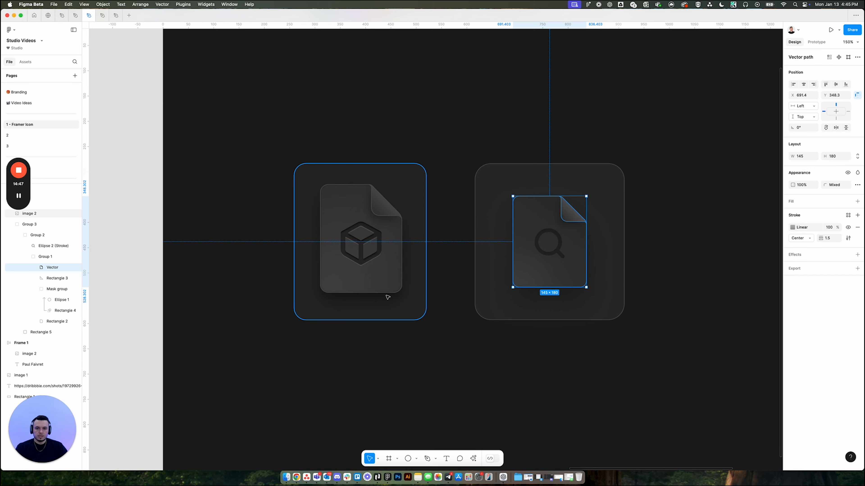
{"action": "scroll", "coordinate": [480, 326], "scroll_direction": "right", "scroll_amount": 3}
{"action": "left_click", "coordinate": [480, 349]}
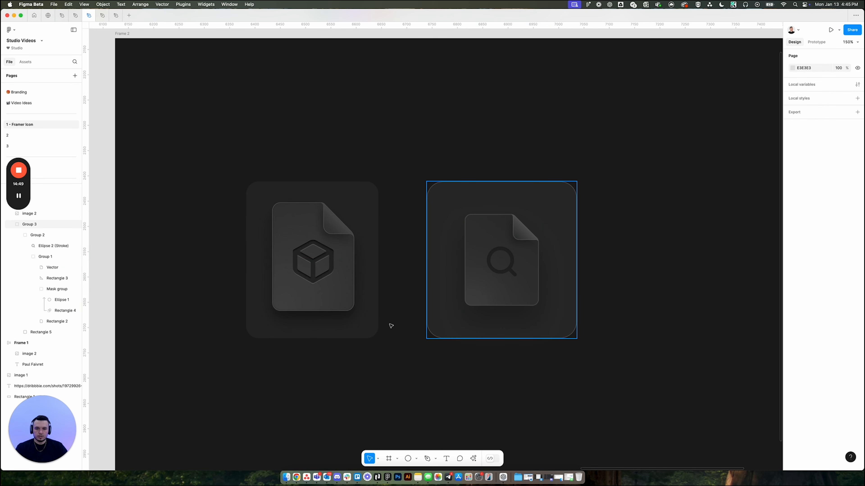
{"action": "left_click", "coordinate": [521, 300], "text": "super"}
{"action": "left_click", "coordinate": [857, 270]}
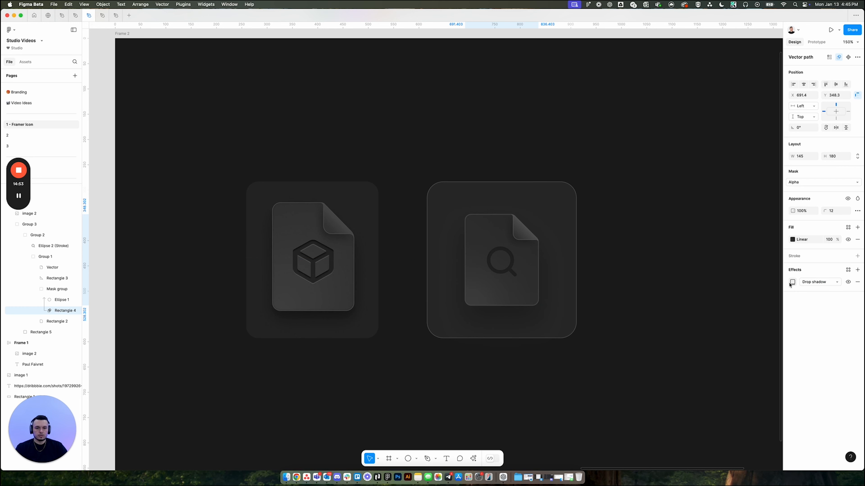
{"action": "left_click", "coordinate": [792, 283]}
{"action": "left_click_drag", "start_coordinate": [763, 341], "coordinate": [812, 342]}
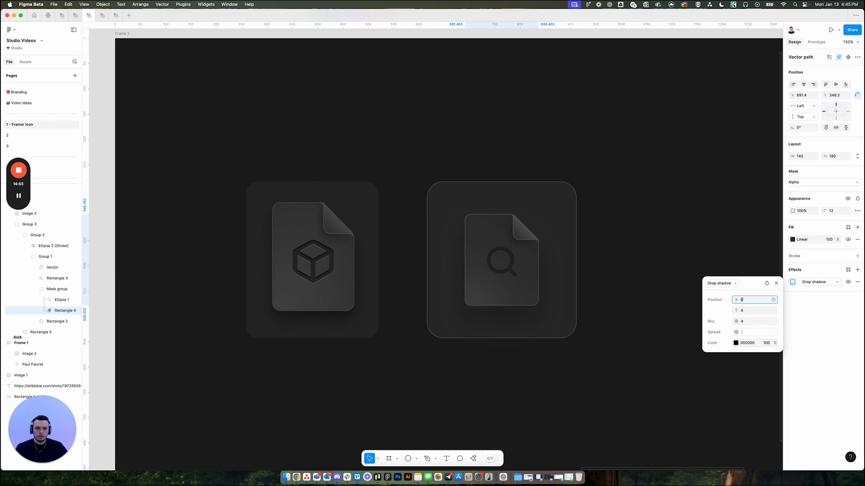
Step: Add a black drop shadow to the base file shape below the mask group, with Y offset 19, blur 31 and 60% opacity
{"action": "left_click", "coordinate": [30, 321]}
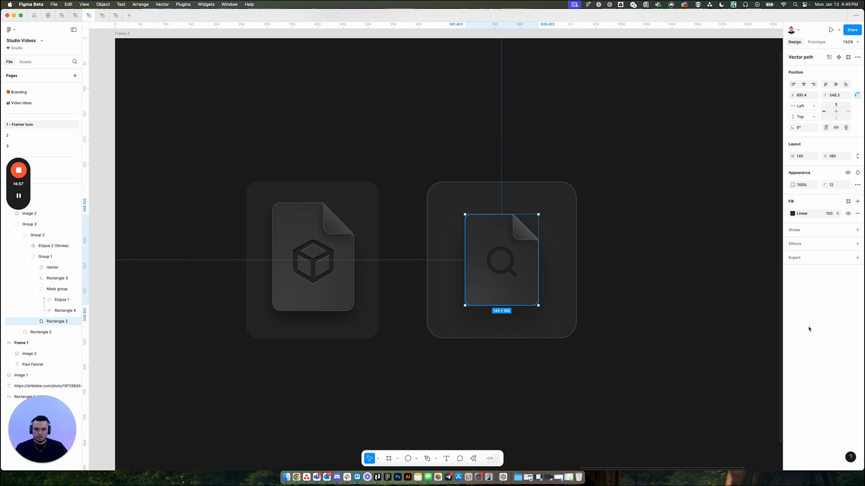
{"action": "left_click", "coordinate": [858, 244]}
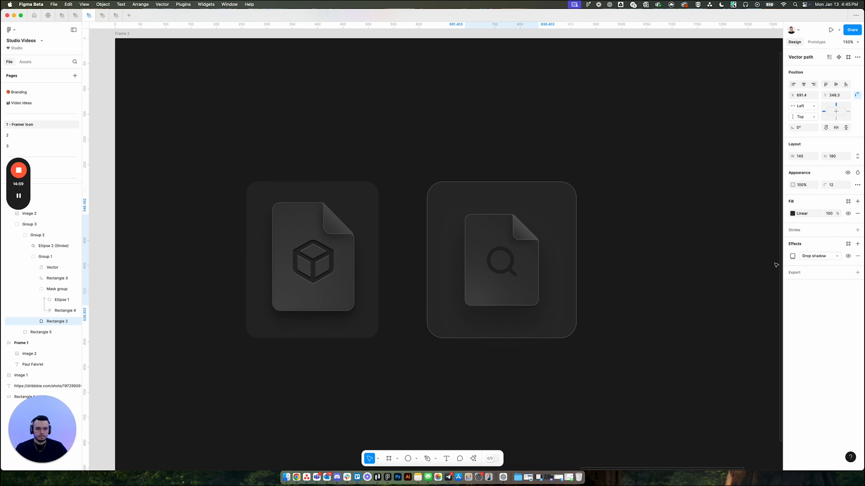
{"action": "left_click", "coordinate": [793, 256]}
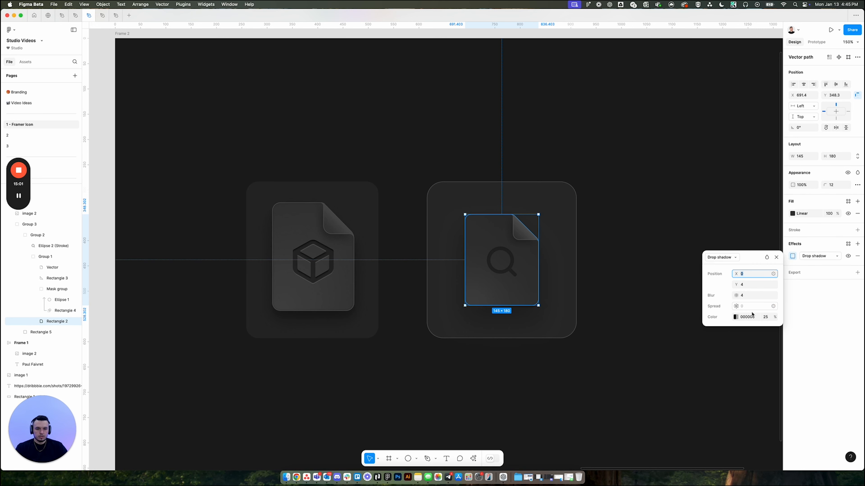
{"action": "left_click_drag", "start_coordinate": [766, 320], "coordinate": [774, 316]}
{"action": "left_click_drag", "start_coordinate": [737, 295], "coordinate": [749, 294]}
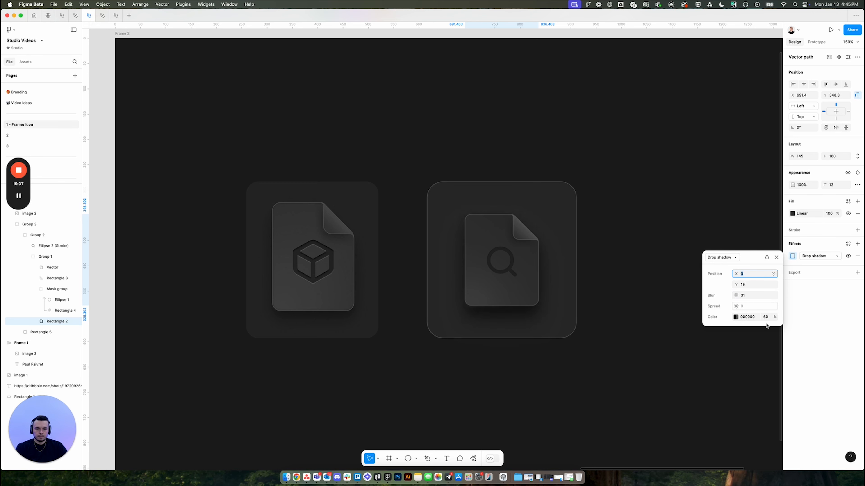
{"action": "scroll", "coordinate": [602, 363], "scroll_direction": "down", "scroll_amount": 1}
{"action": "left_click", "coordinate": [602, 363]}
{"action": "scroll", "coordinate": [620, 368], "scroll_direction": "down", "scroll_amount": 2}
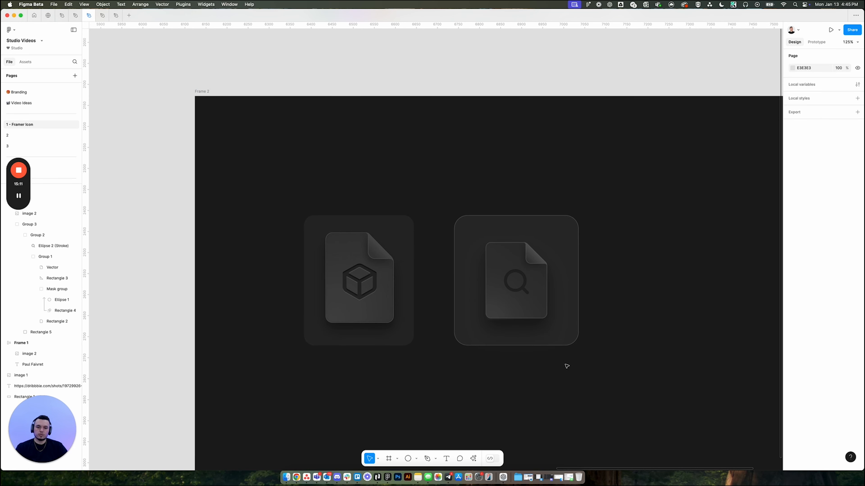
Step: Remove the drop shadow from the file shape inside the mask group
{"action": "left_click", "coordinate": [491, 311], "text": "super"}
{"action": "left_click", "coordinate": [53, 313]}
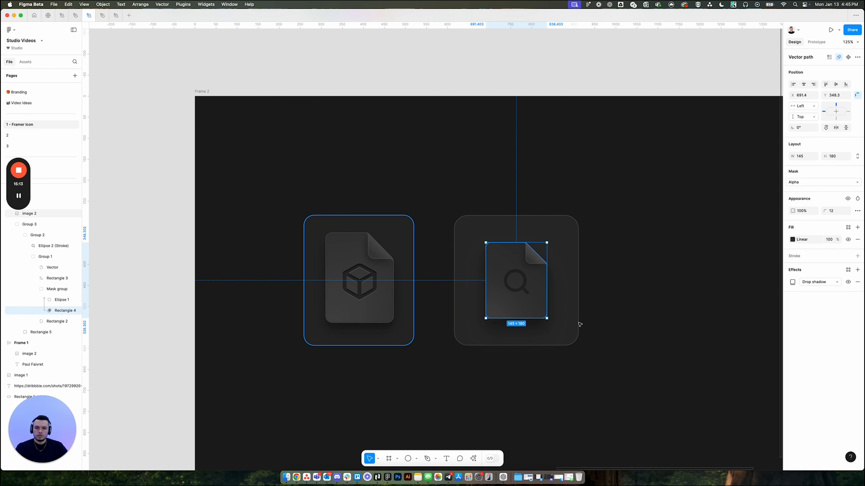
{"action": "left_click", "coordinate": [857, 283]}
{"action": "left_click", "coordinate": [561, 368]}
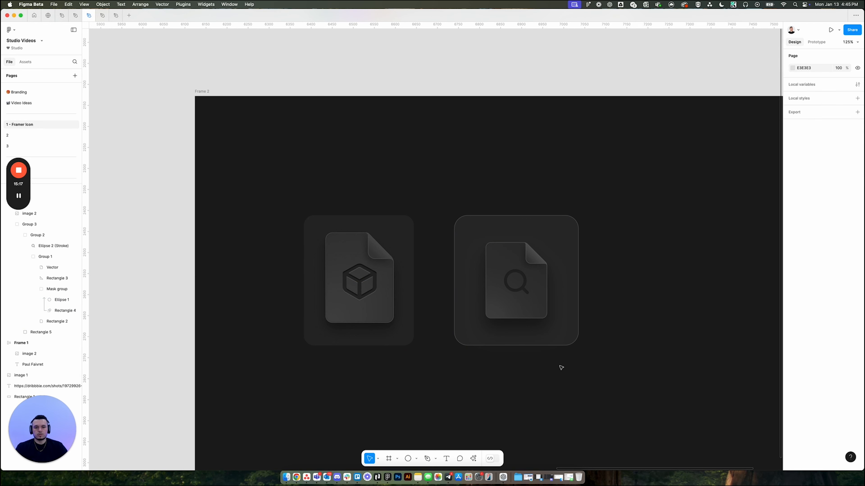
Step: Select the whole group of the redrawn icon and its rounded card
{"action": "scroll", "coordinate": [622, 376], "scroll_direction": "right", "scroll_amount": 1}
{"action": "left_click_drag", "start_coordinate": [649, 393], "coordinate": [454, 173]}
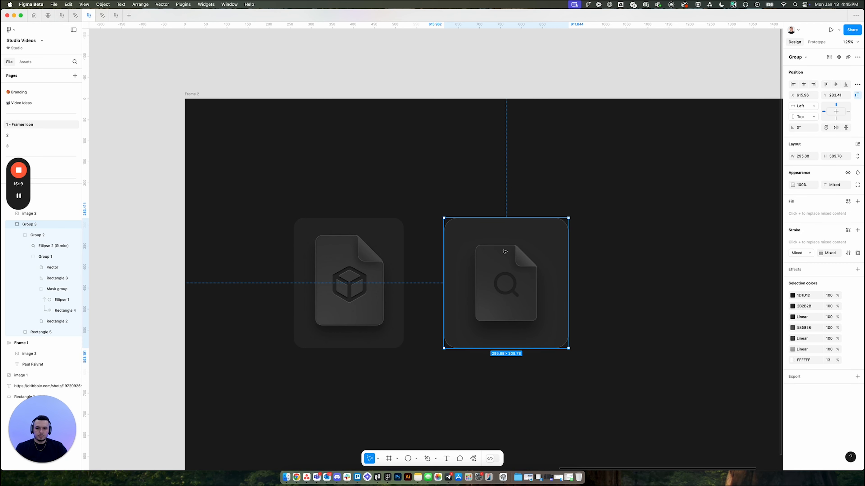